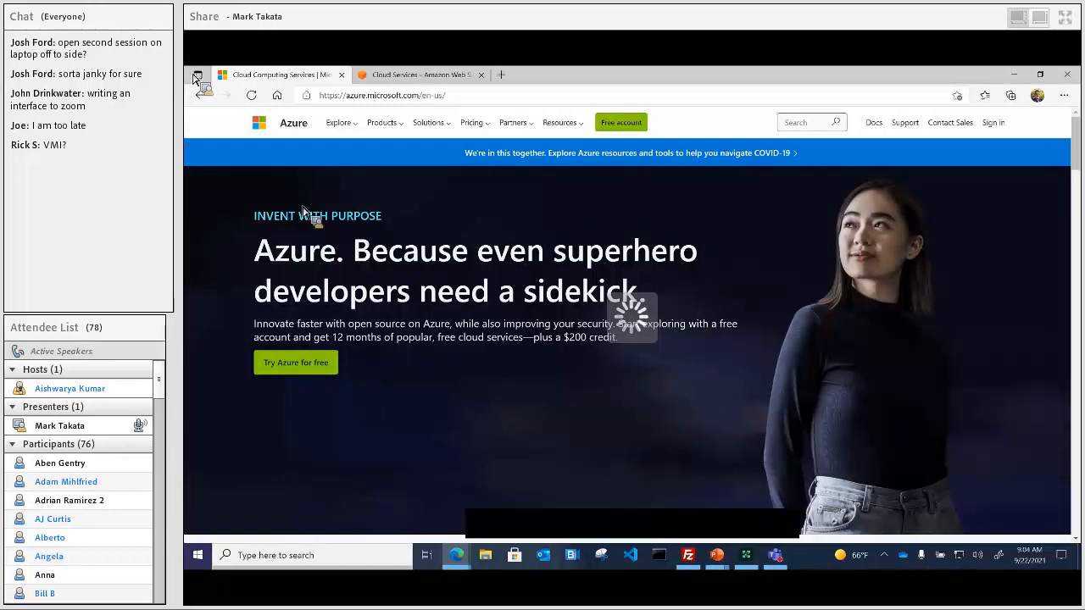
Step: Open the Products menu on azure.microsoft.com listing Virtual Machines, Azure SQL and App Service
click(382, 127)
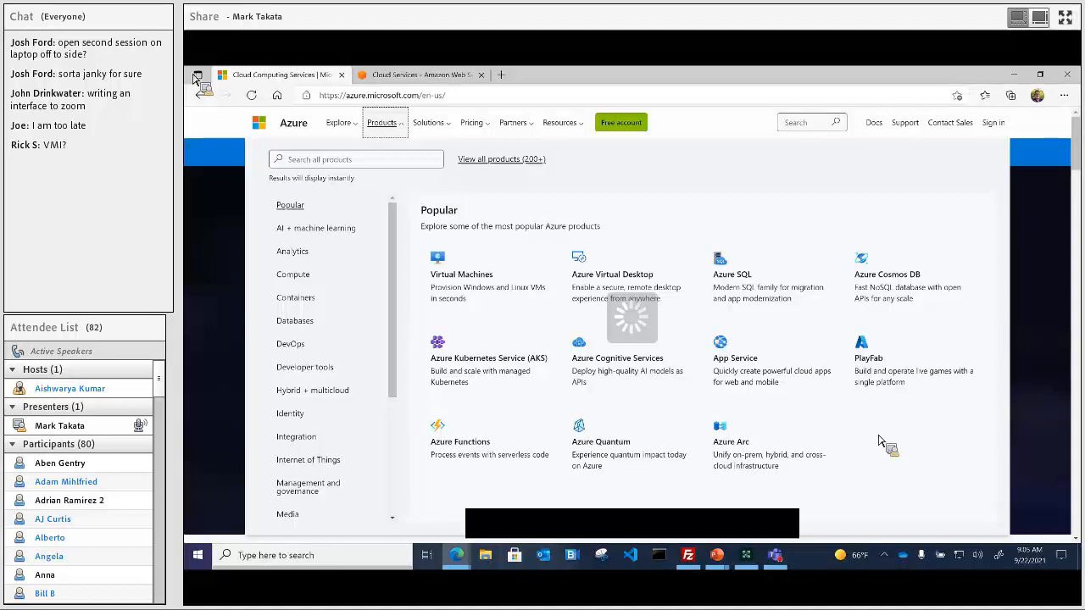
mouse_move(654, 551)
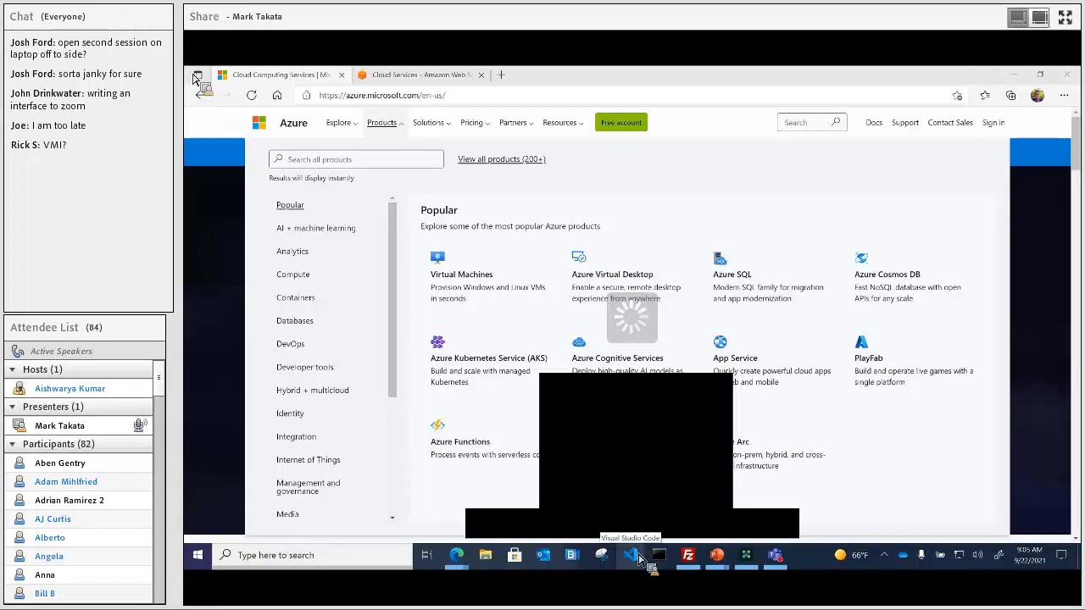
click(1065, 16)
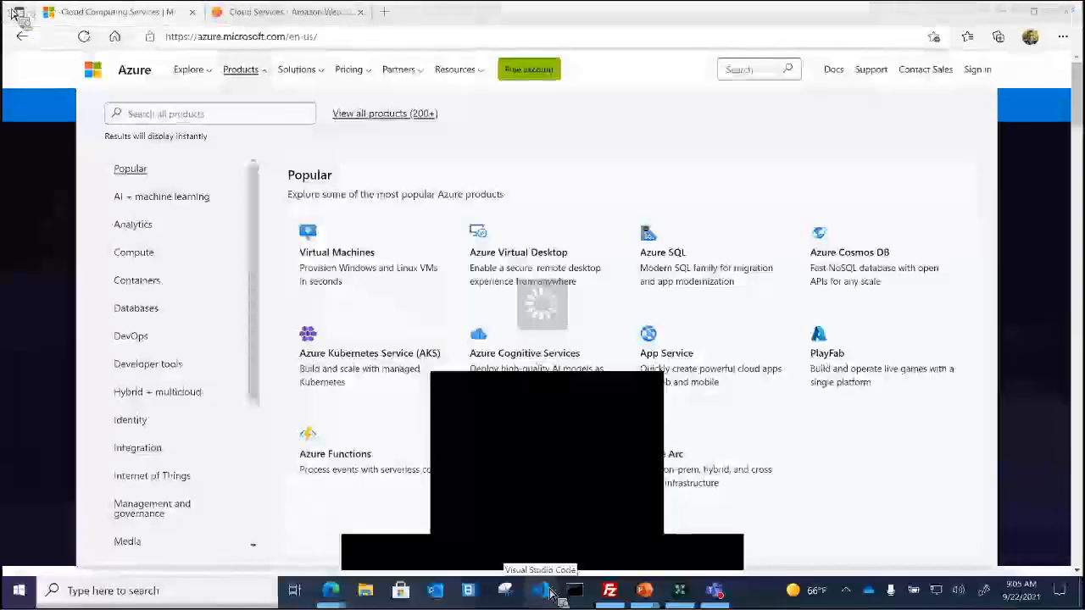
key(Escape)
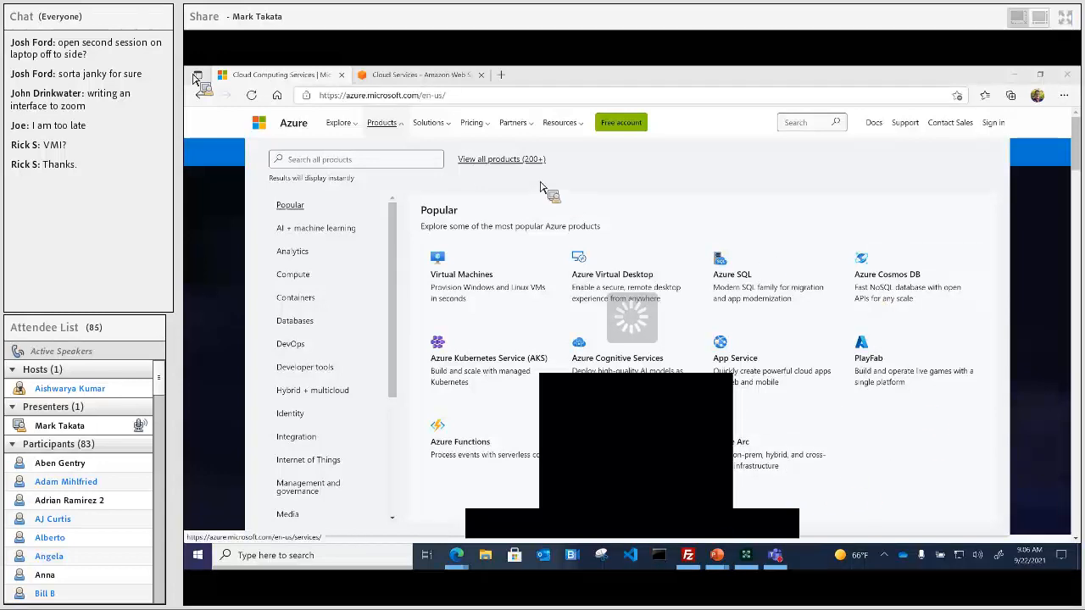
click(266, 79)
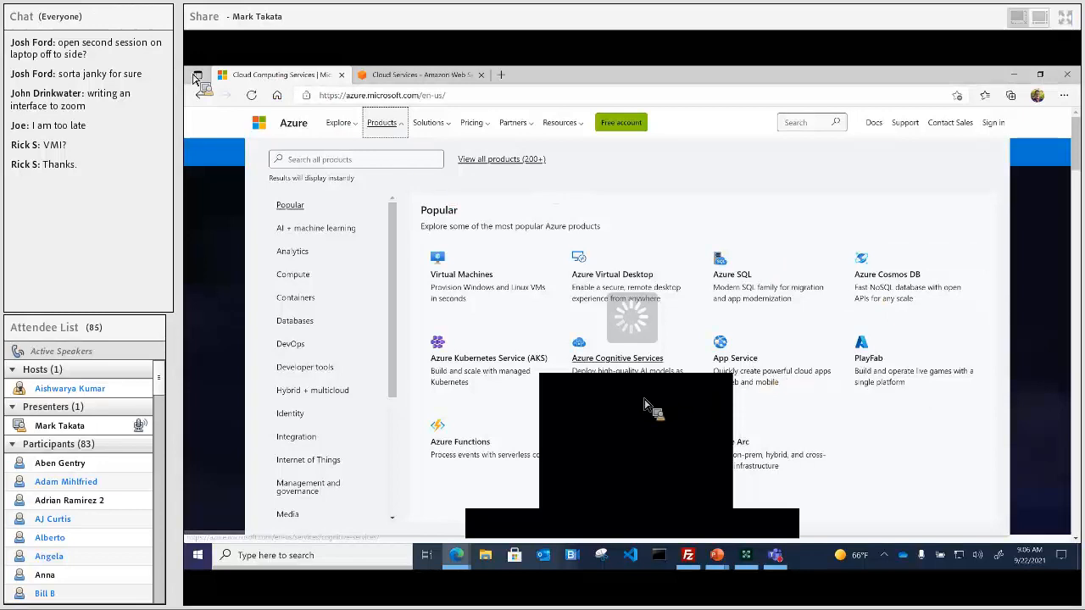
click(643, 524)
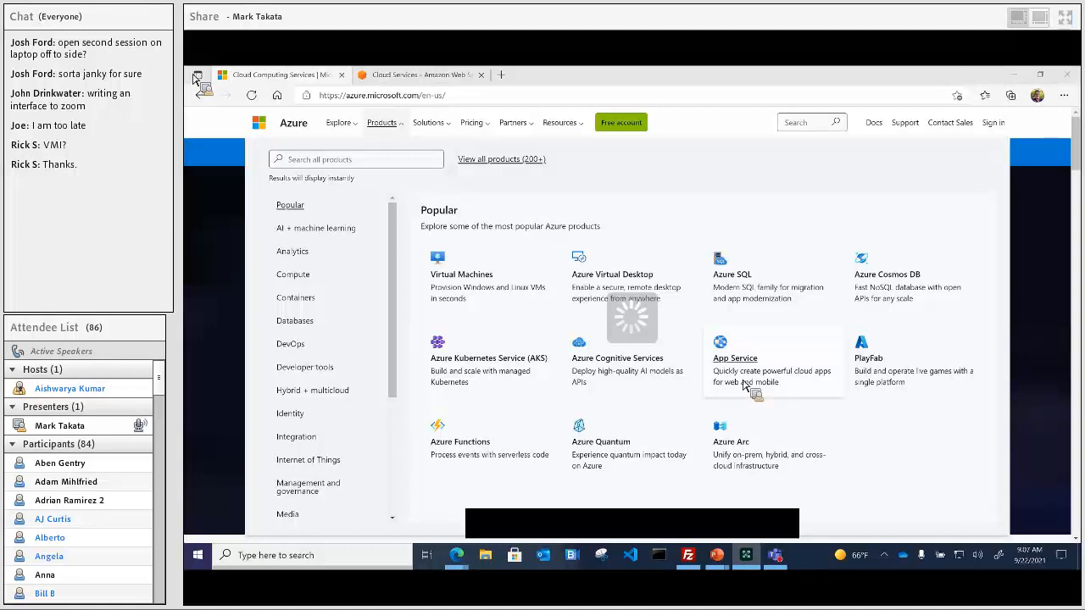
Step: Sign in to the Azure website, then close the feedback survey popup
click(990, 124)
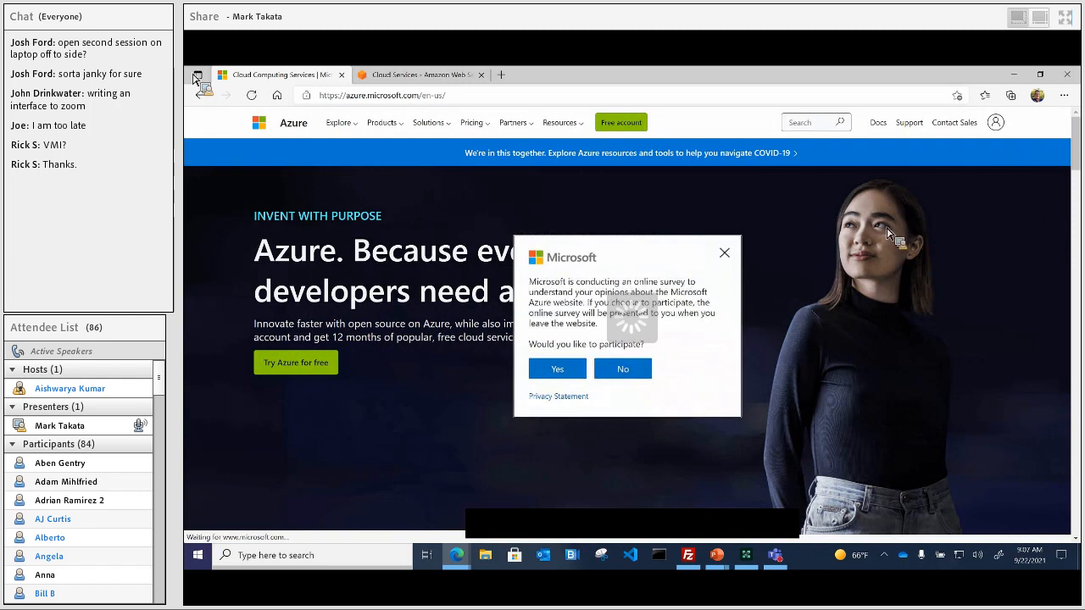
click(725, 254)
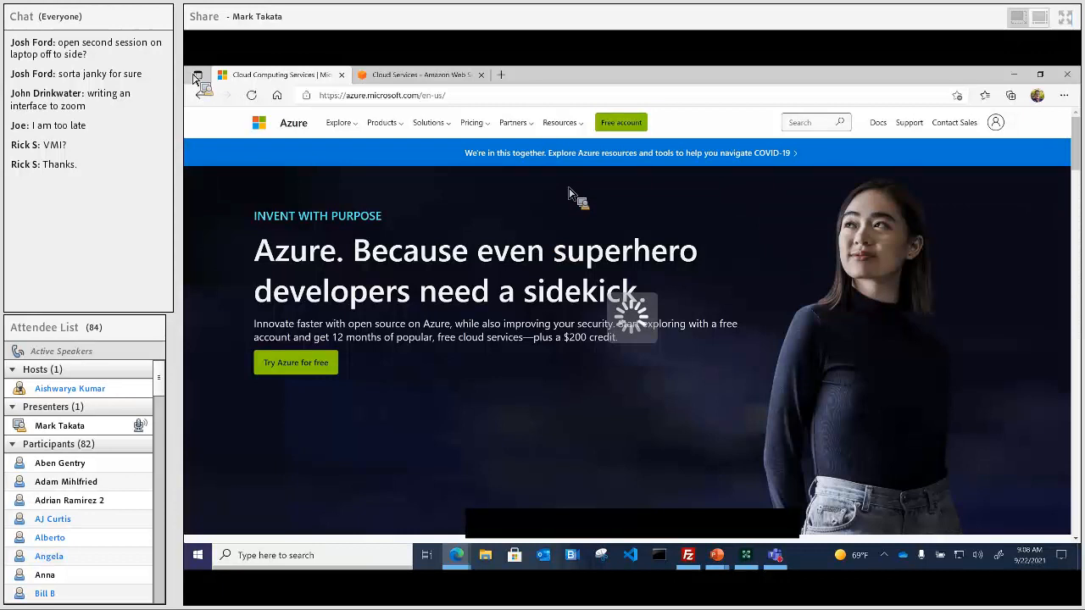
Step: Switch from the website to the Azure Portal using the account menu
click(997, 123)
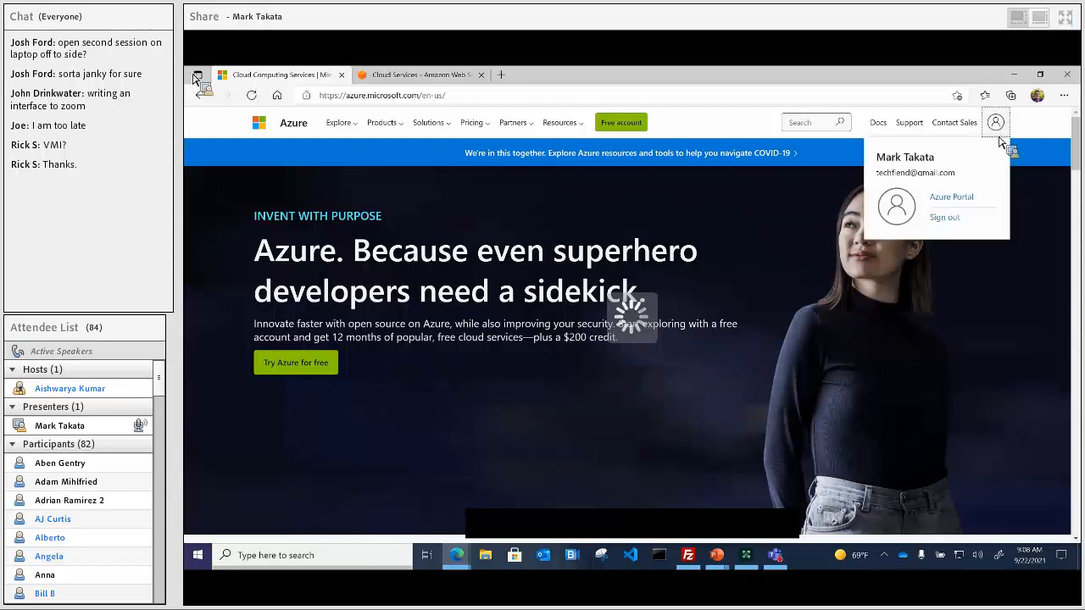
click(954, 198)
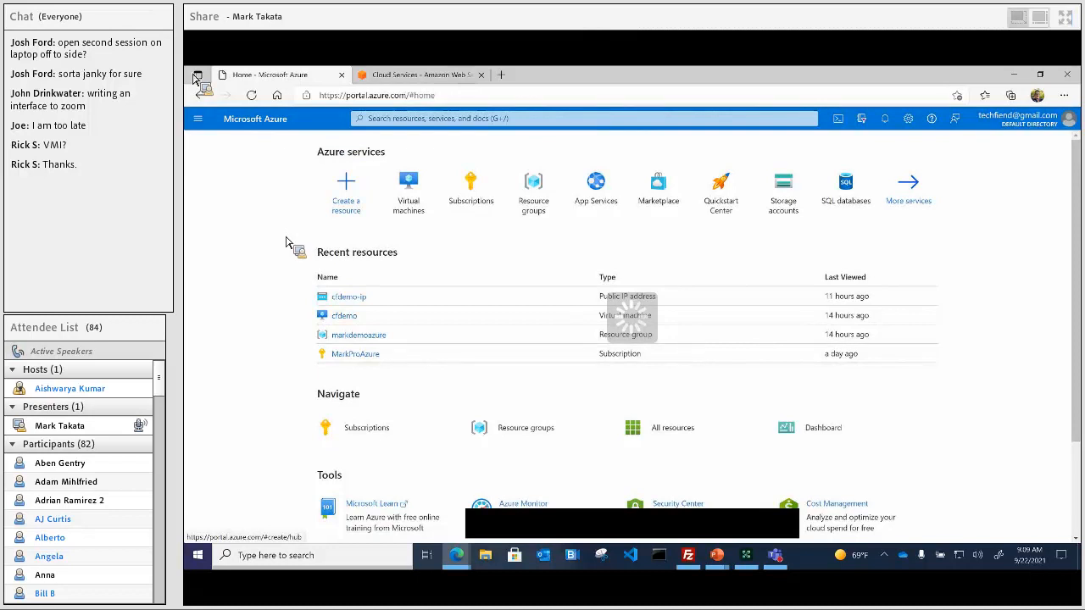
Step: Open Subscriptions to list Azure subscription 1 and MarkProAzure
click(200, 120)
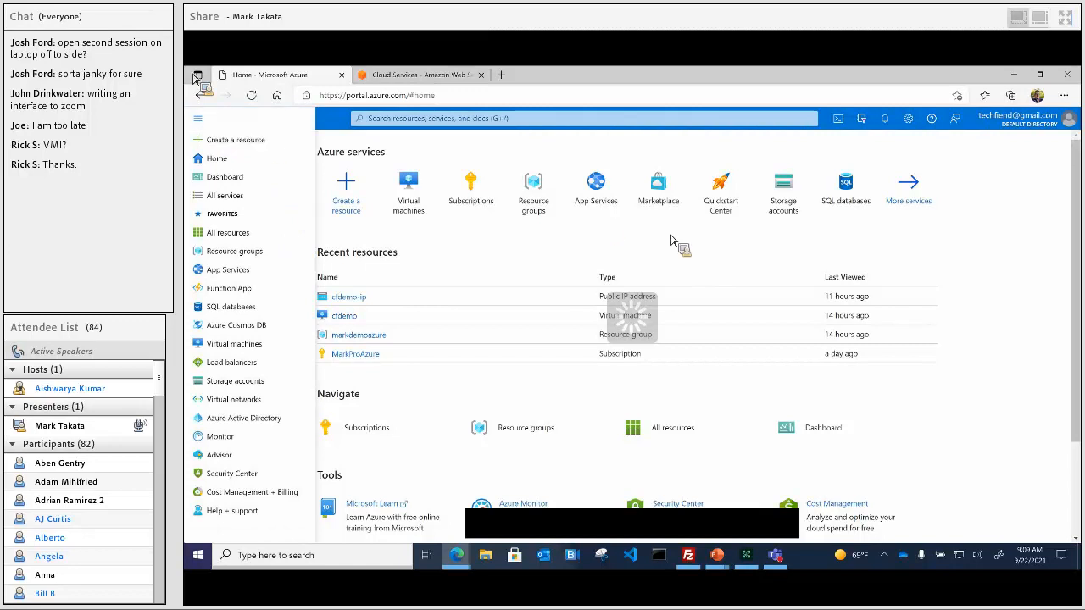
click(1007, 273)
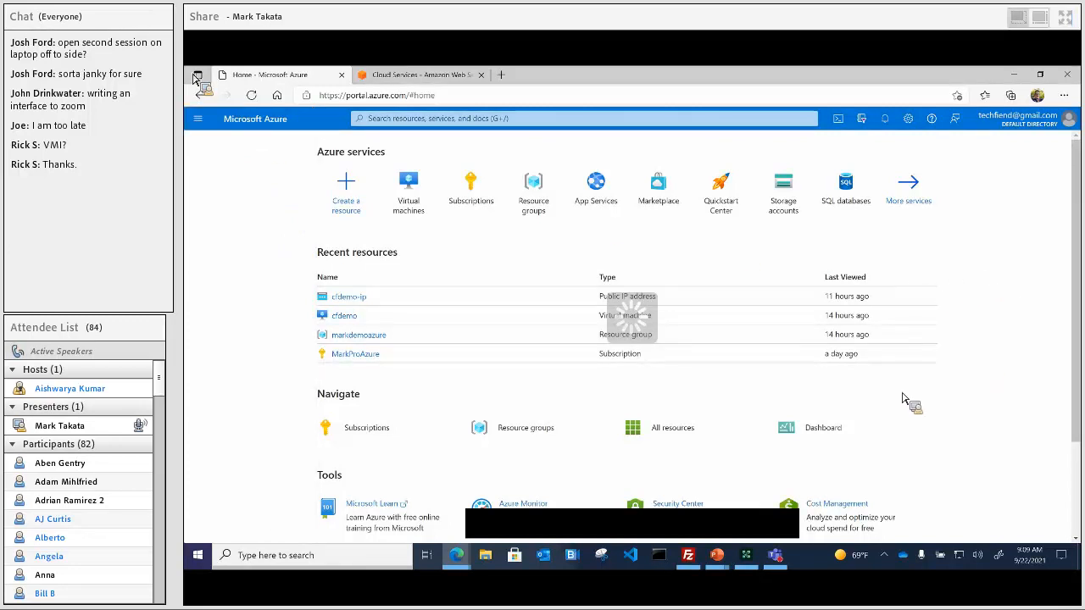
click(390, 432)
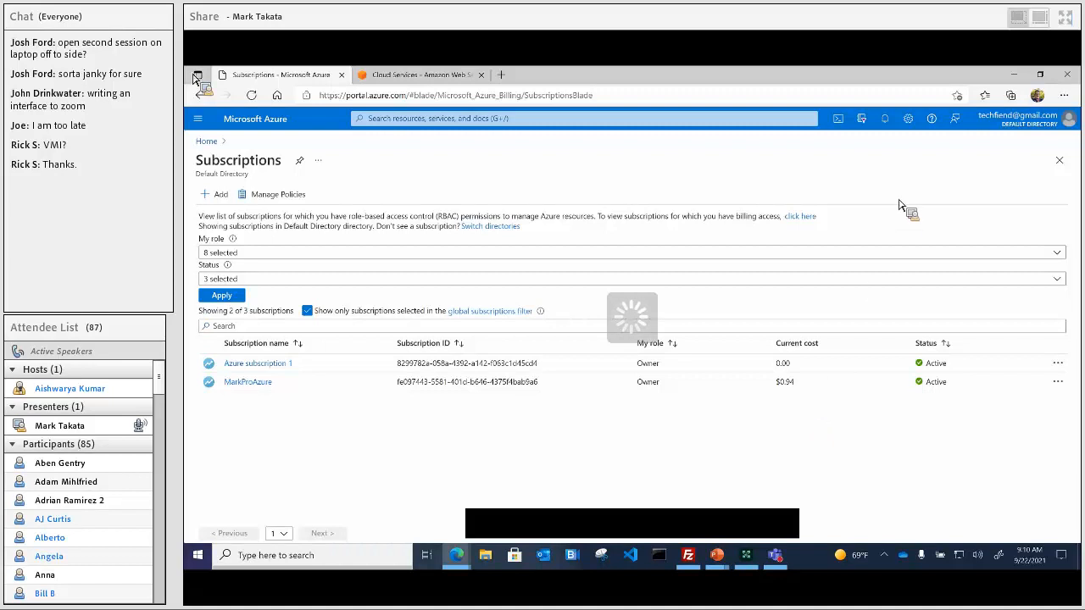
Step: Return to the portal home through the Home breadcrumb above Subscriptions
click(206, 141)
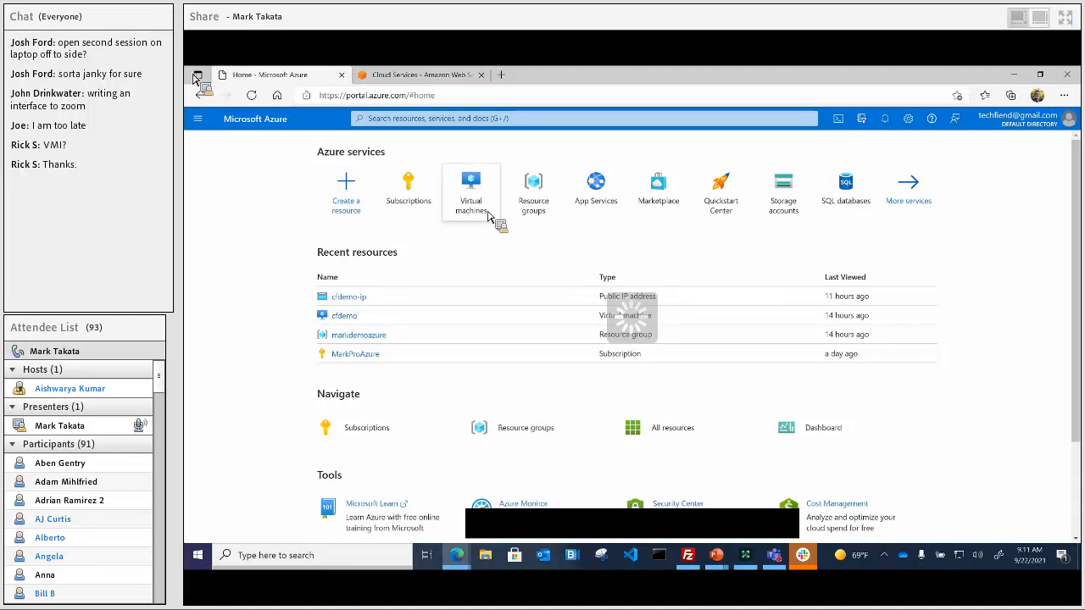
mouse_move(487, 216)
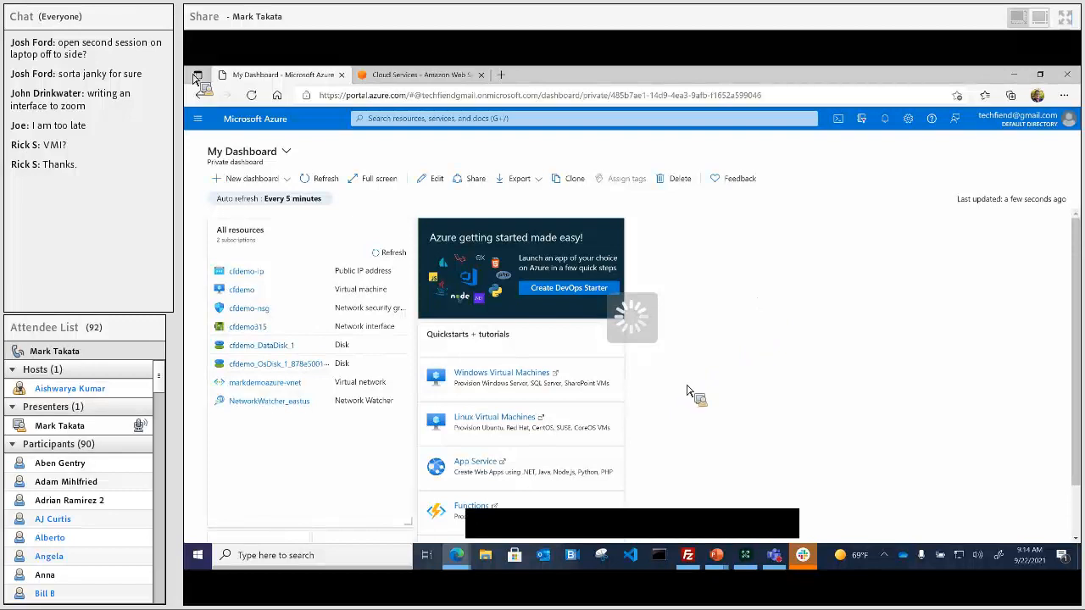
Step: Scroll My Dashboard down to reveal the Service Health and Marketplace tiles
scroll(687, 391, down, 1)
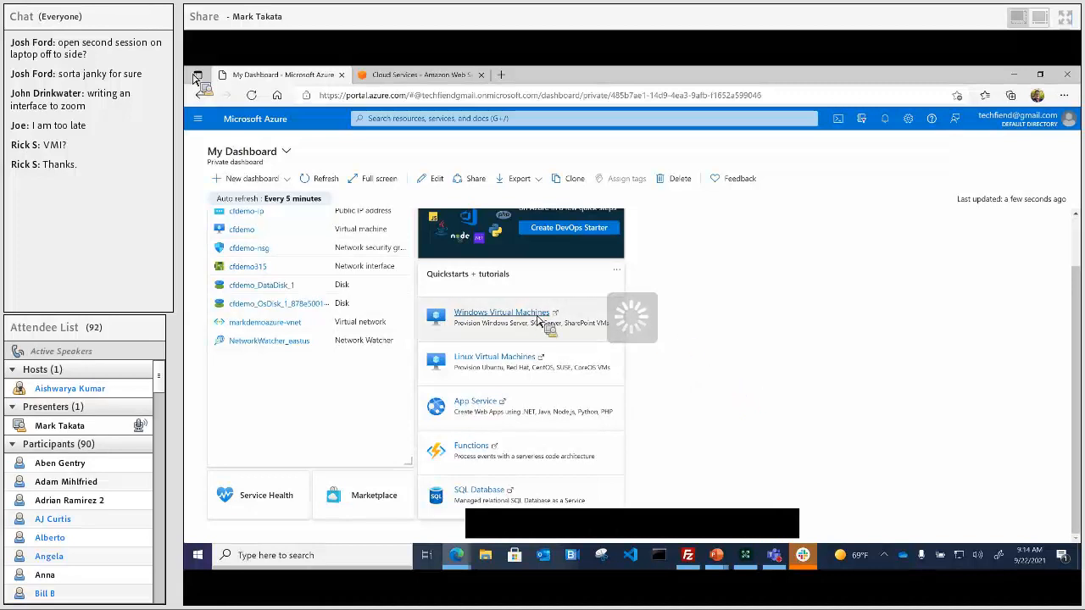
Step: Open the Windows Virtual Machines quickstart docs and sign in with the personal account
click(595, 334)
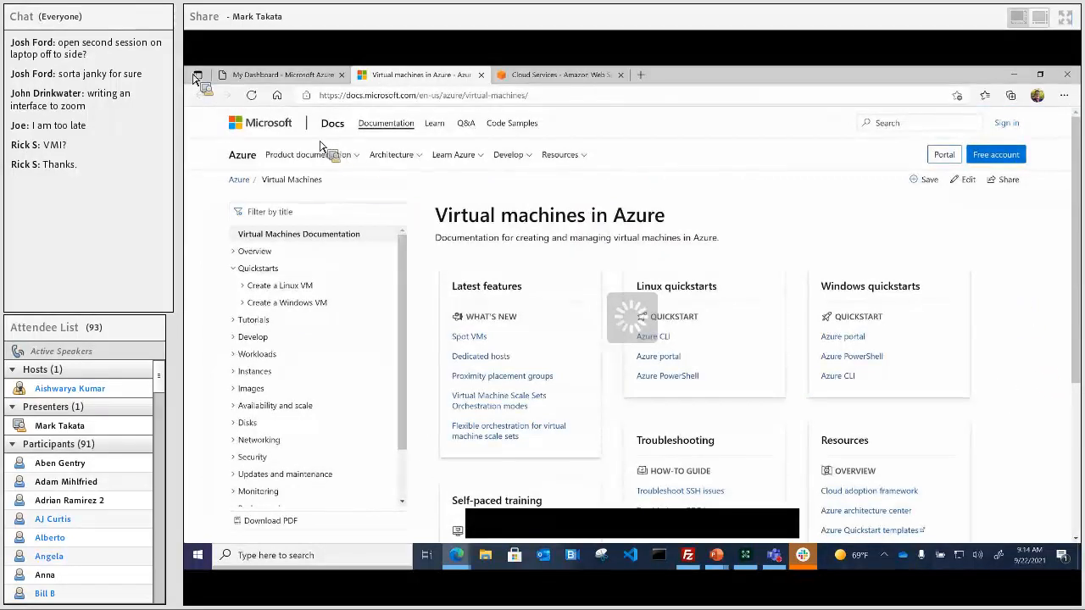
key(ctrl+w)
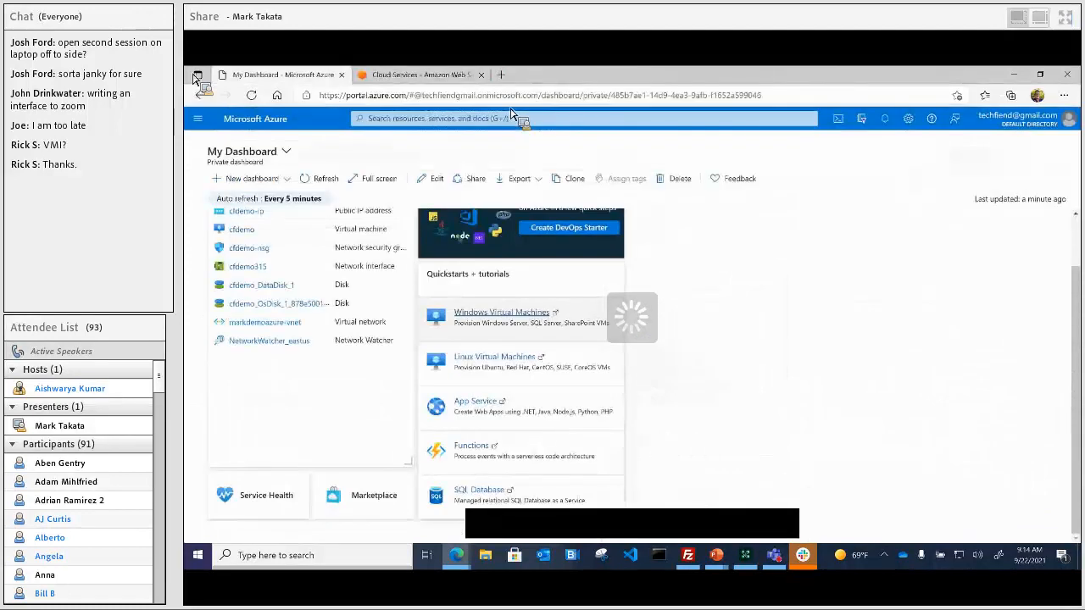
click(507, 316)
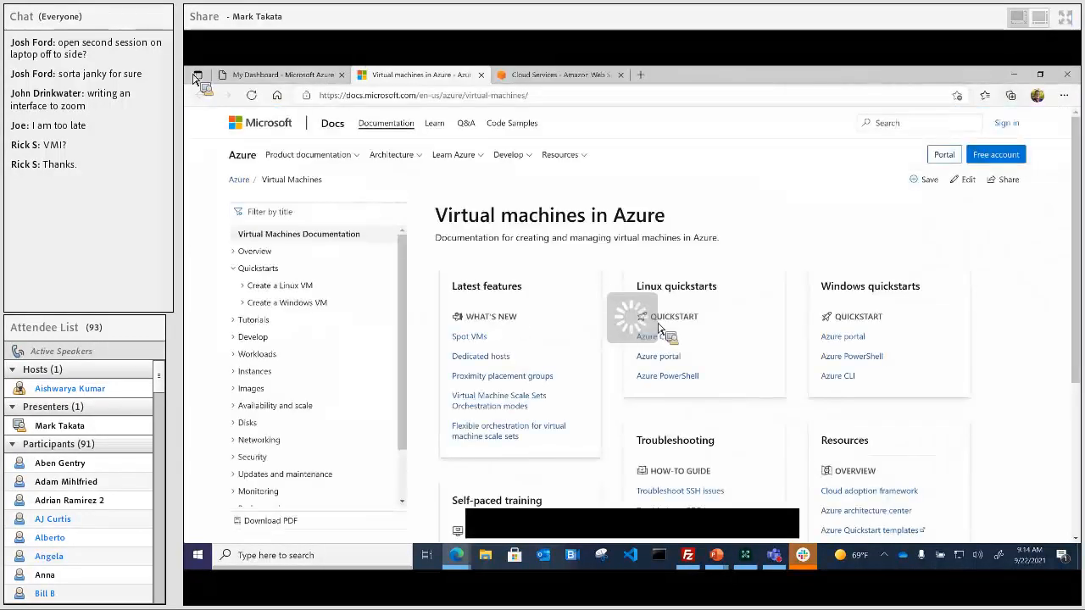
click(1006, 125)
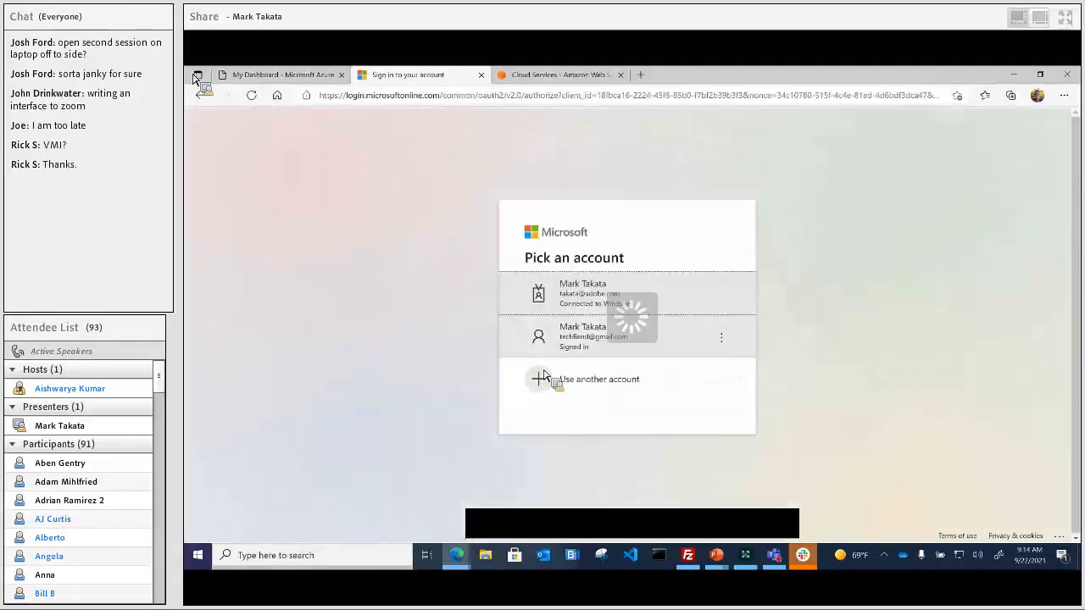
click(625, 340)
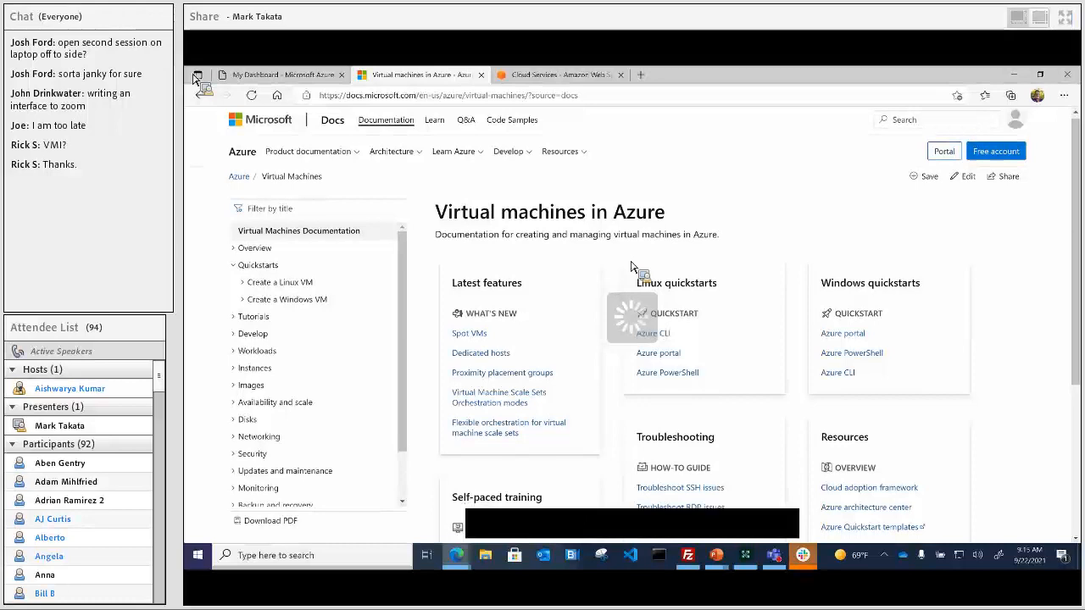
Step: Expand the Create a Windows VM quickstarts, then close the documentation tab
scroll(630, 267, down, 2)
scroll(594, 280, up, 2)
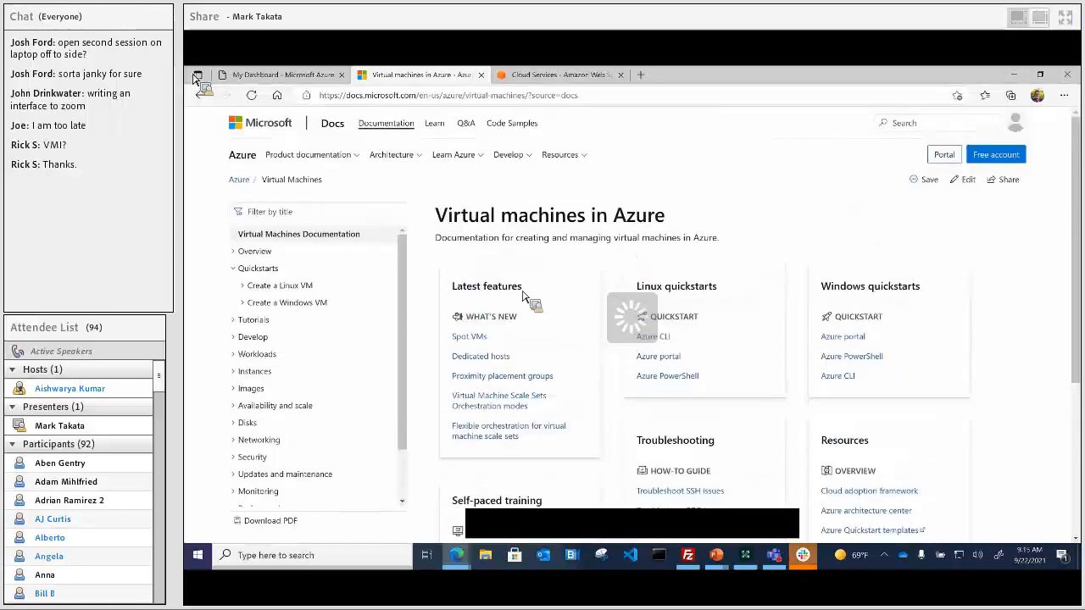
click(310, 304)
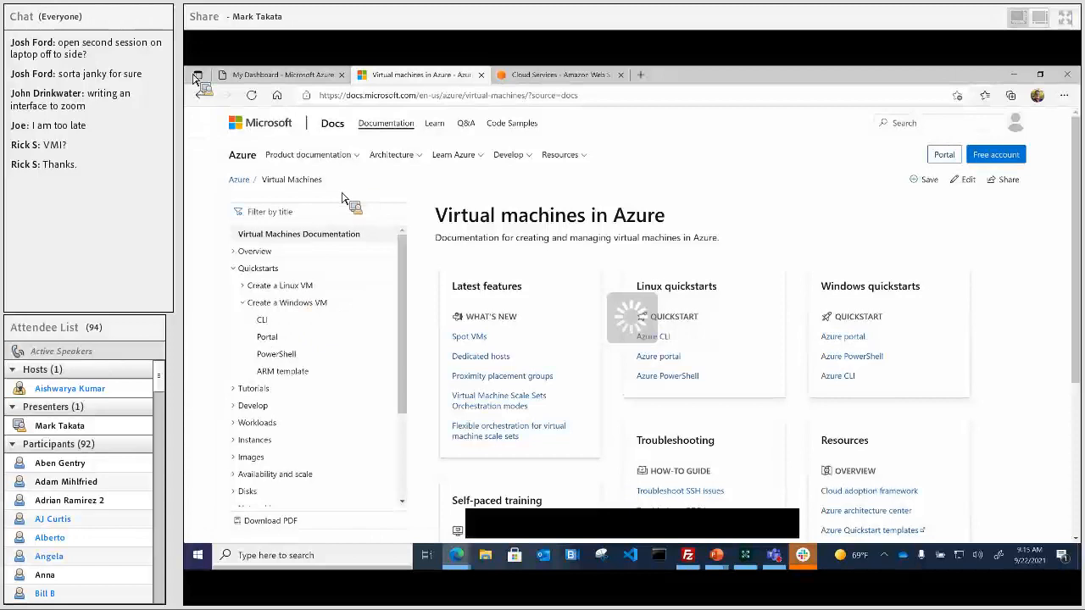
click(480, 74)
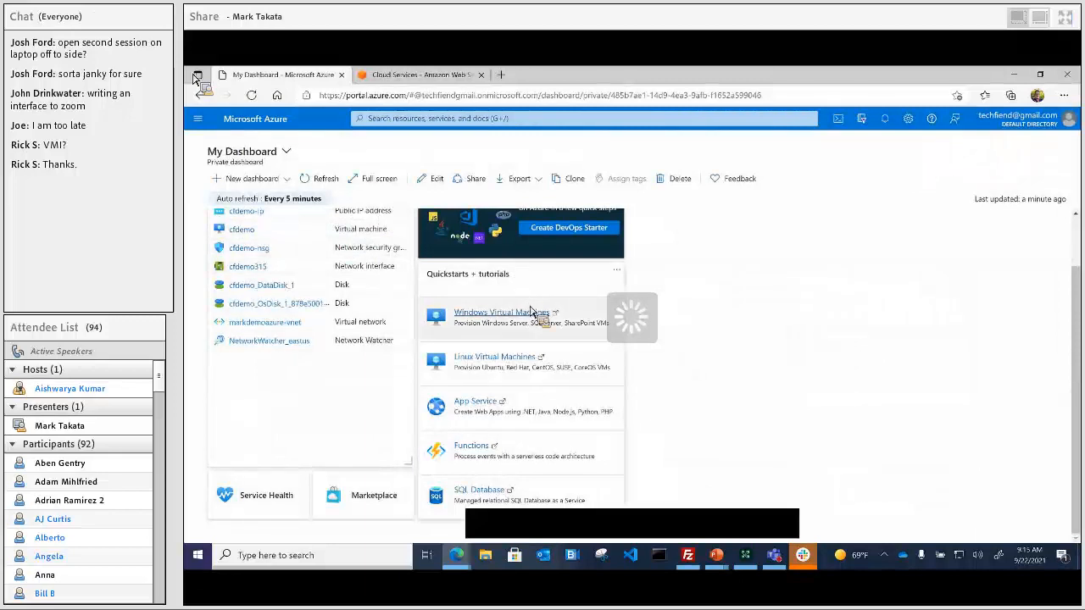
Step: Go to portal Home and open Create a resource, showing Windows Server 2019 Datacenter and Ubuntu 20.04
scroll(632, 326, up, 2)
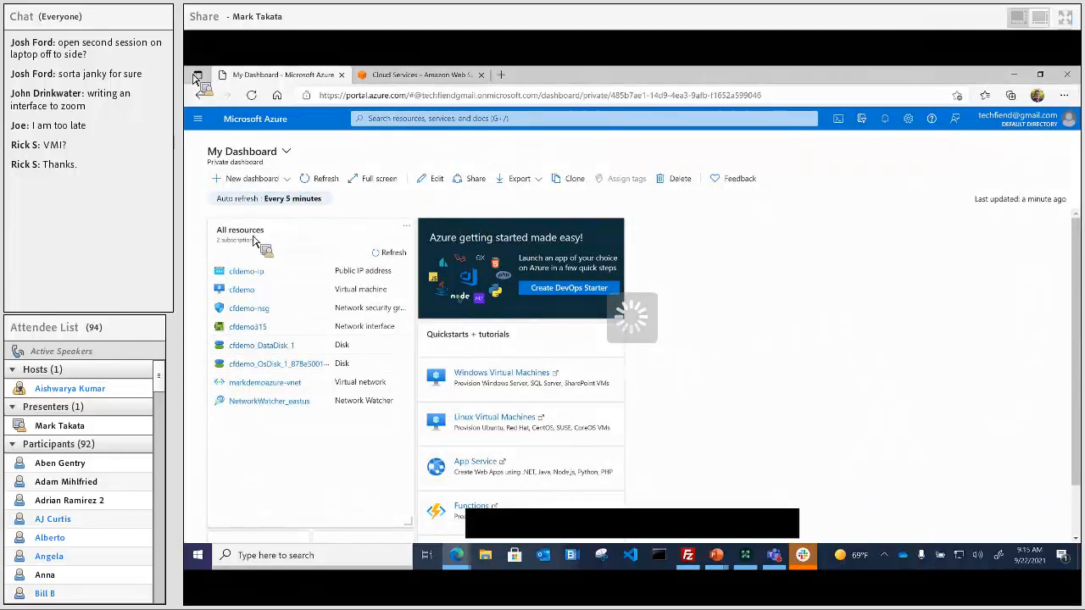
click(198, 118)
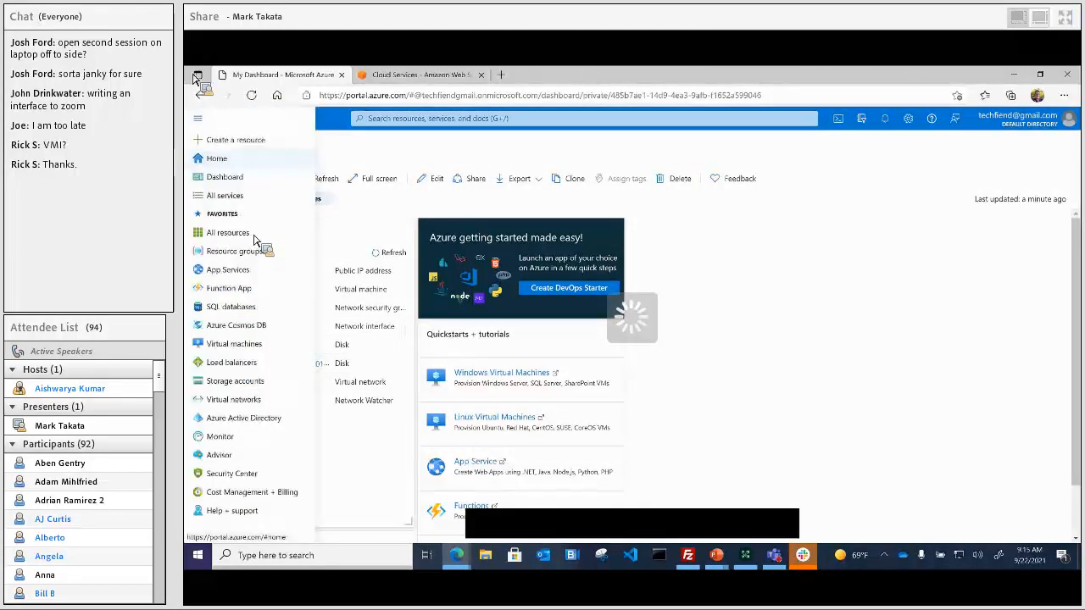
click(222, 160)
click(341, 195)
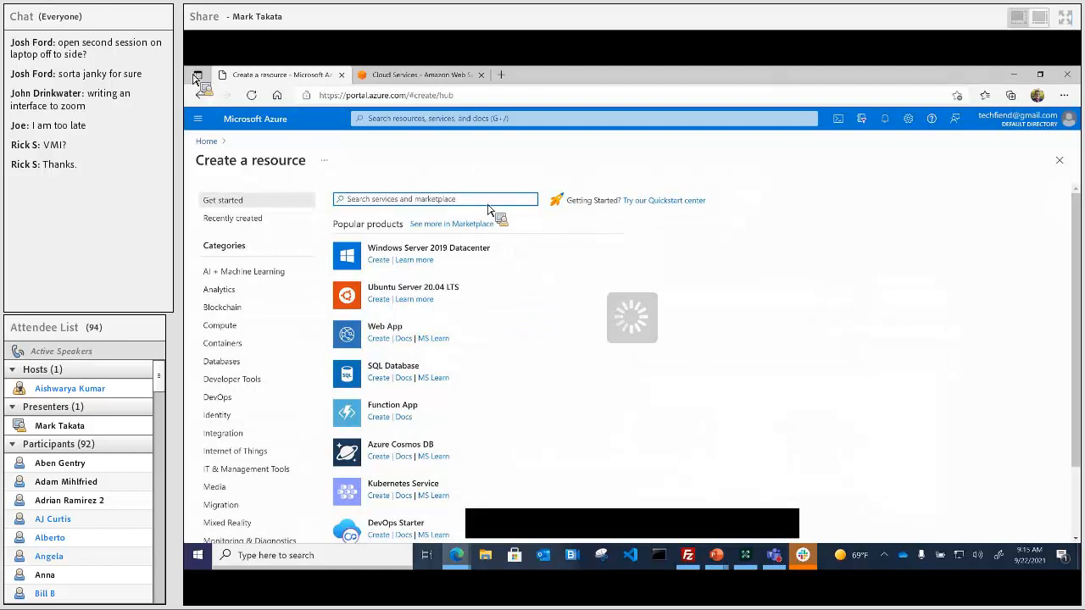
Step: Search the marketplace for 'windows 10' and open the Microsoft Windows 10 page
text(windows)
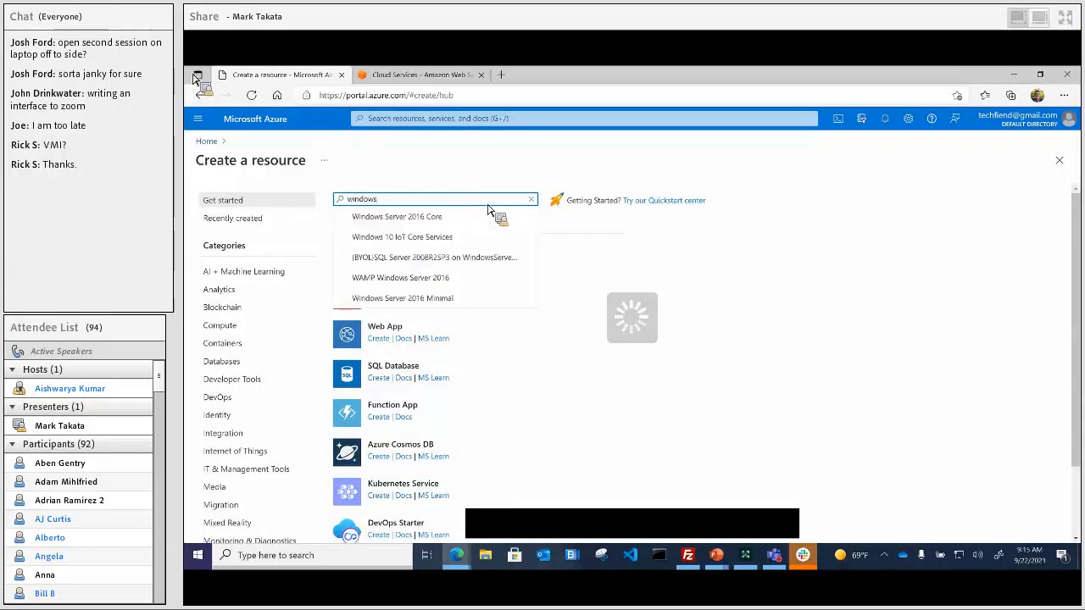
text( 10)
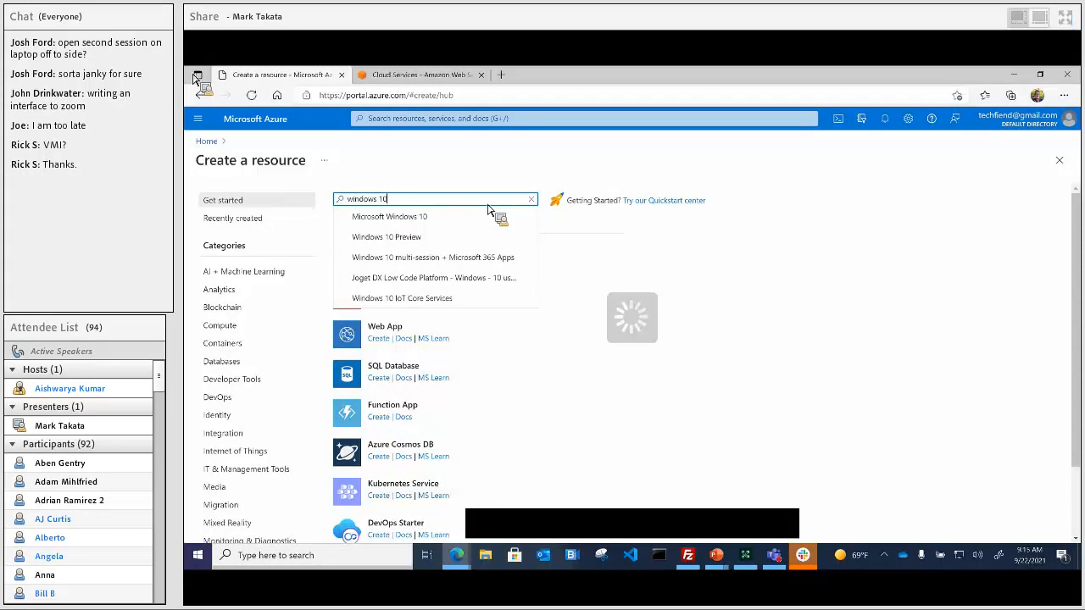
click(477, 217)
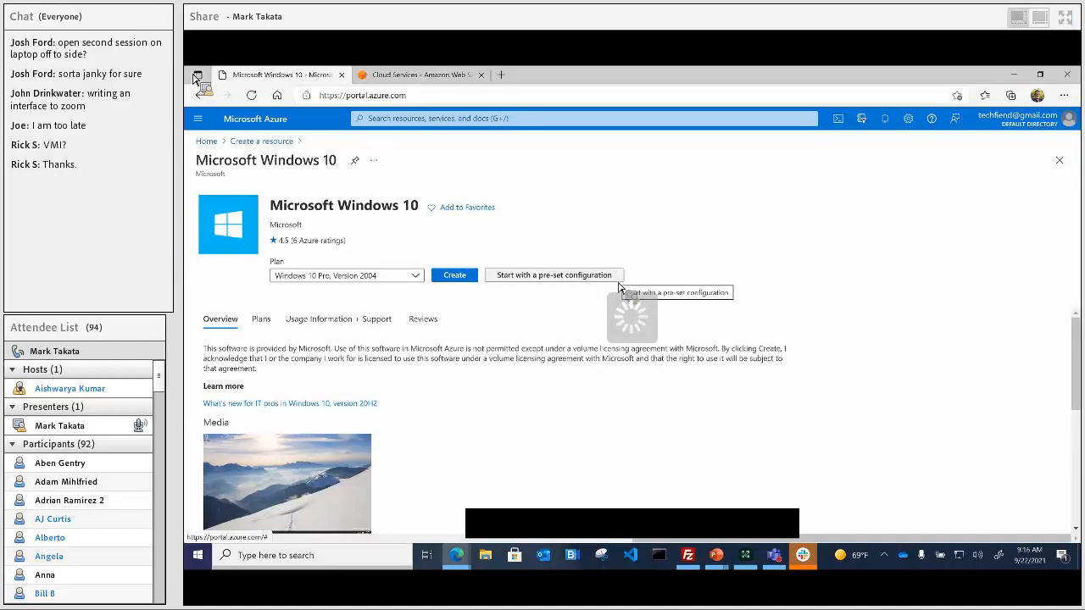
Step: Review the Dev/Test workload presets, then skip them to reach the Basics form
click(563, 279)
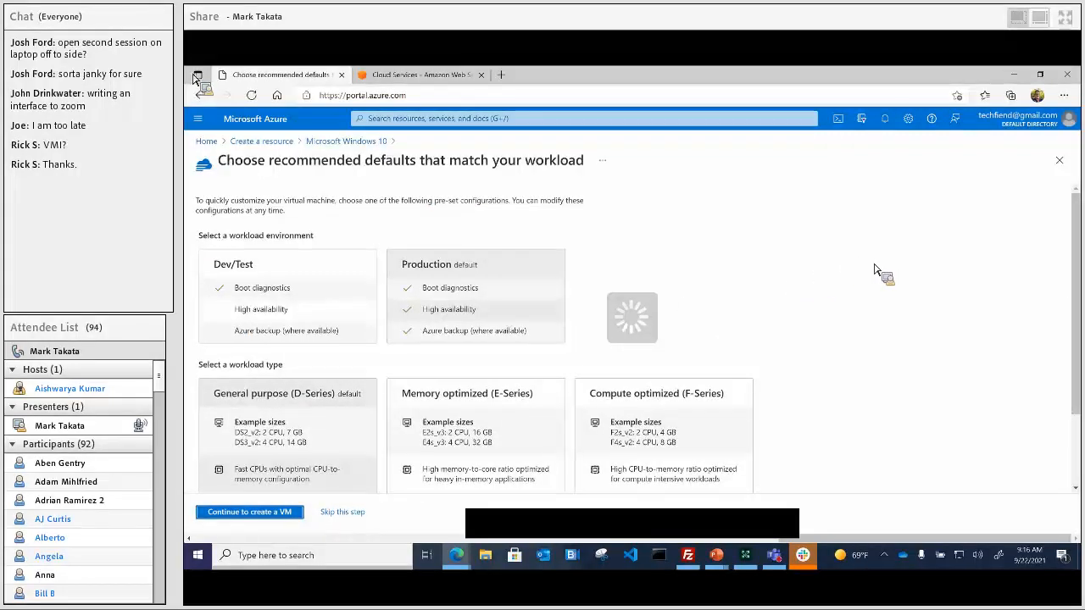
click(298, 274)
scroll(741, 268, down, 1)
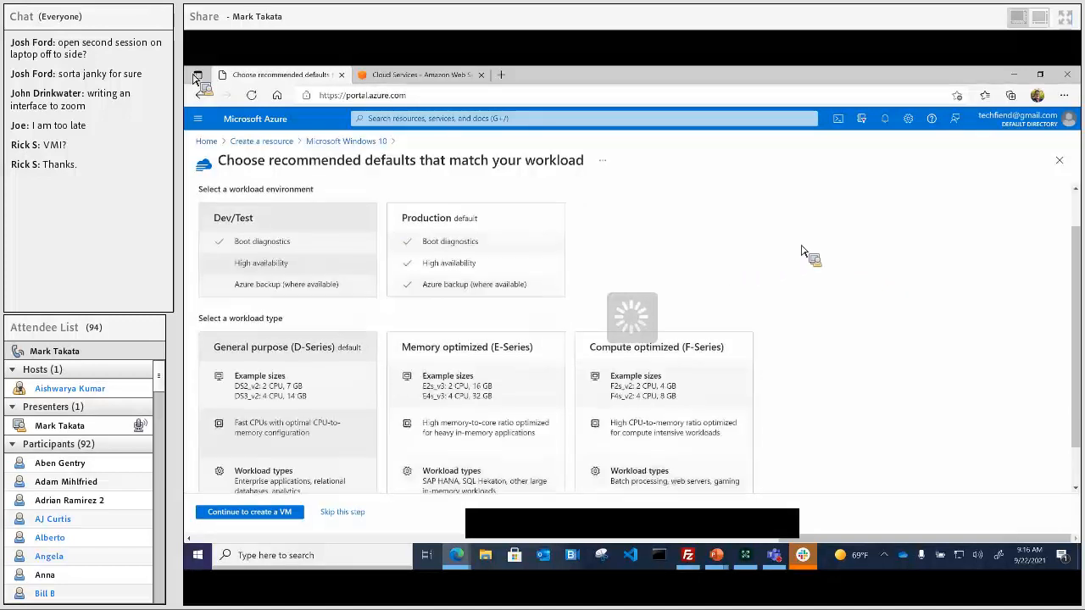
scroll(805, 251, down, 1)
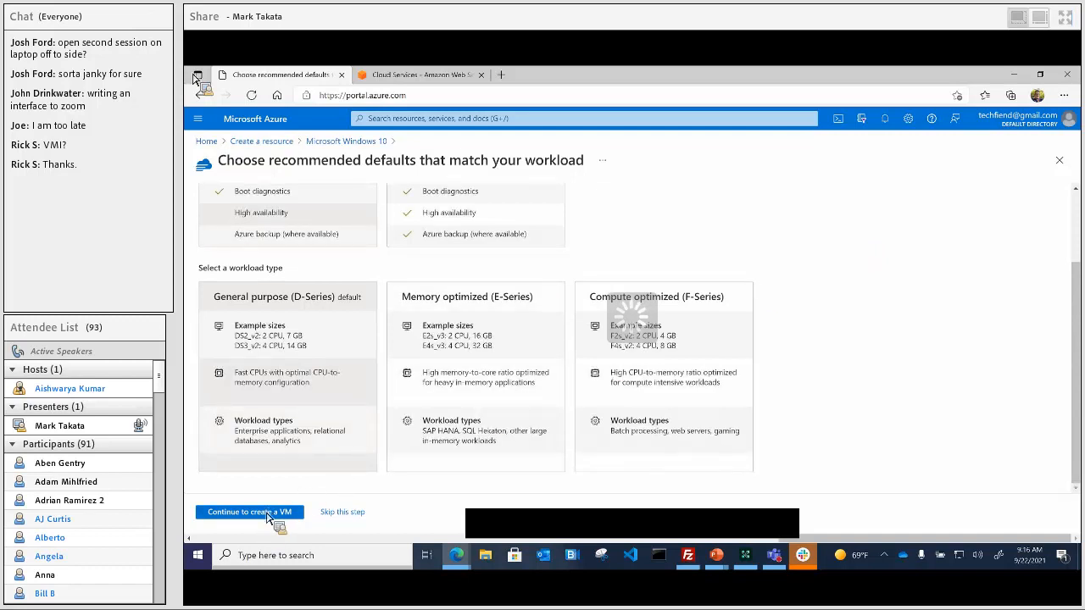
scroll(729, 266, up, 1)
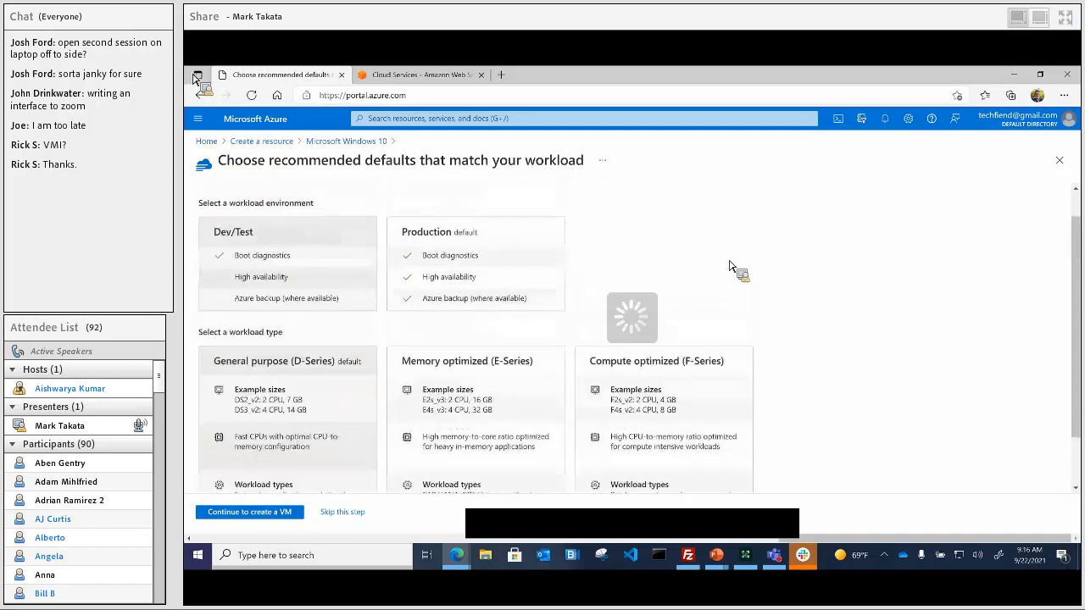
scroll(814, 319, down, 1)
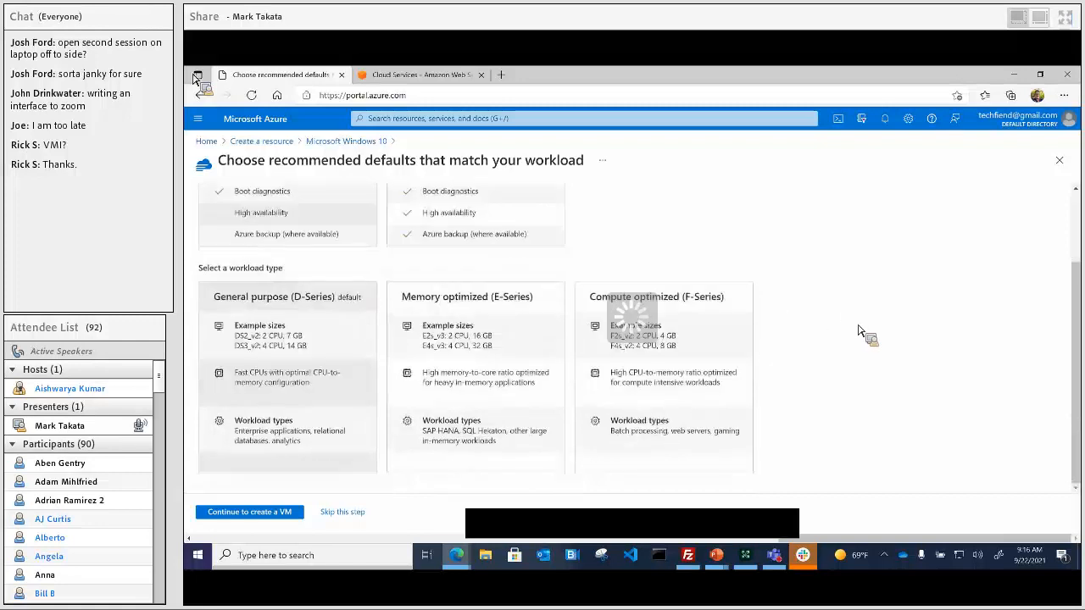
click(332, 512)
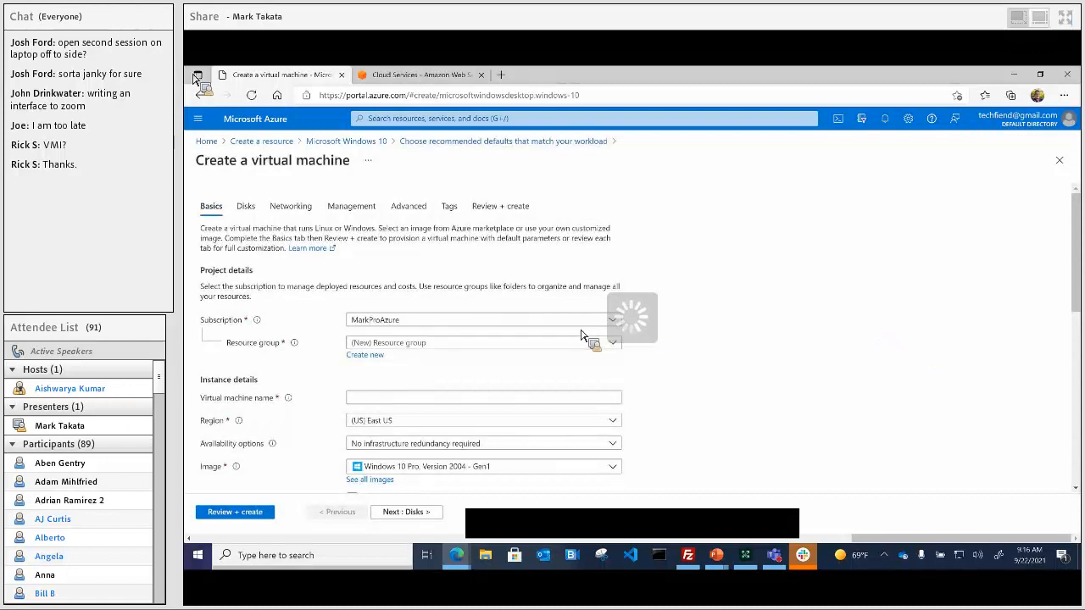
Step: Choose the existing markdemoazure resource group under the MarkProAzure subscription for the new VM
click(619, 348)
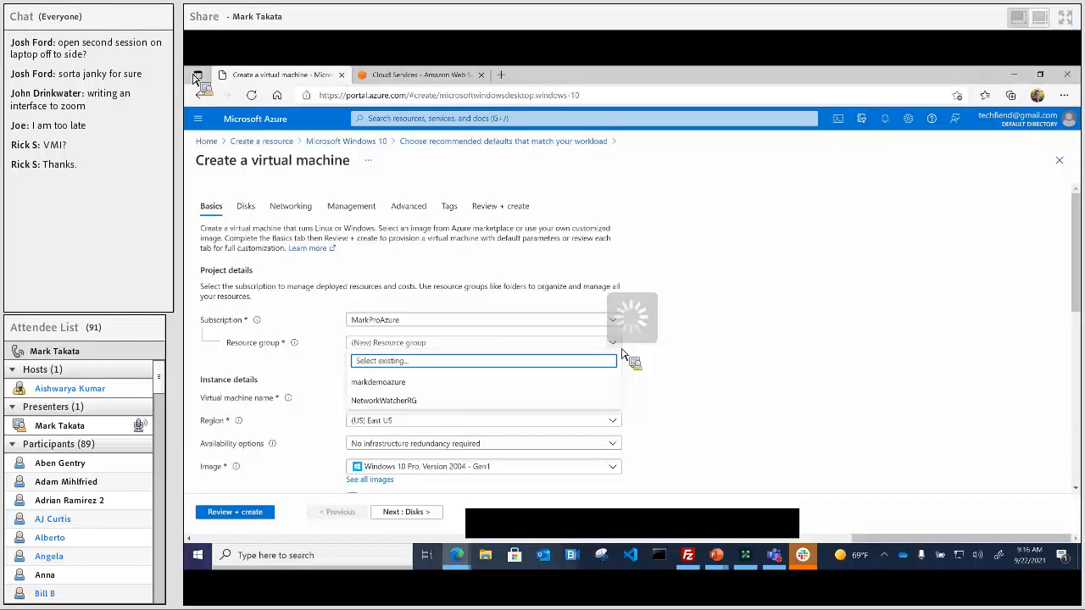
click(734, 340)
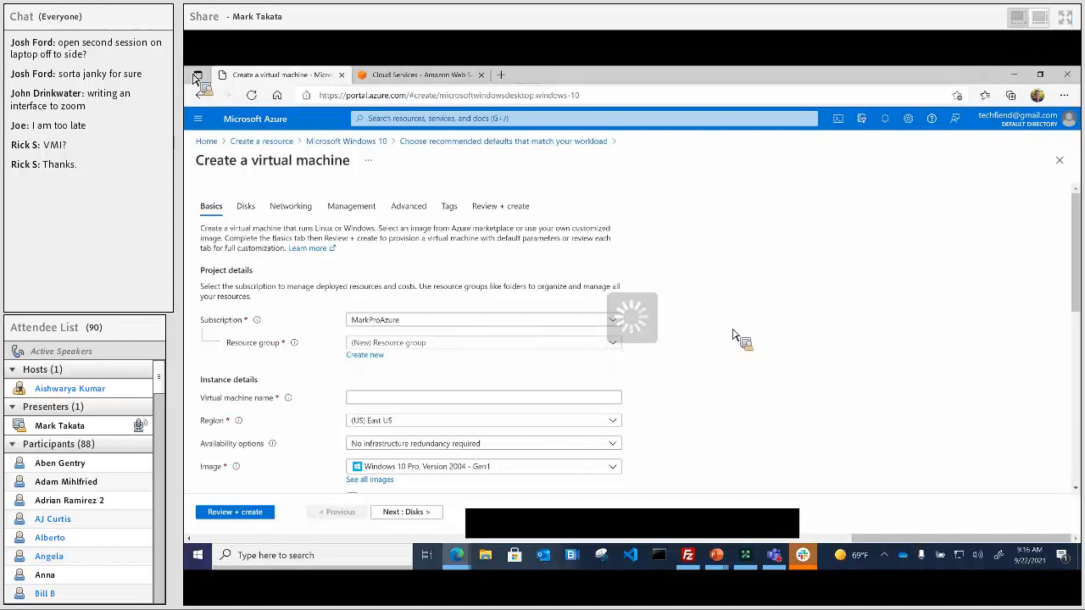
key(Tab)
click(616, 348)
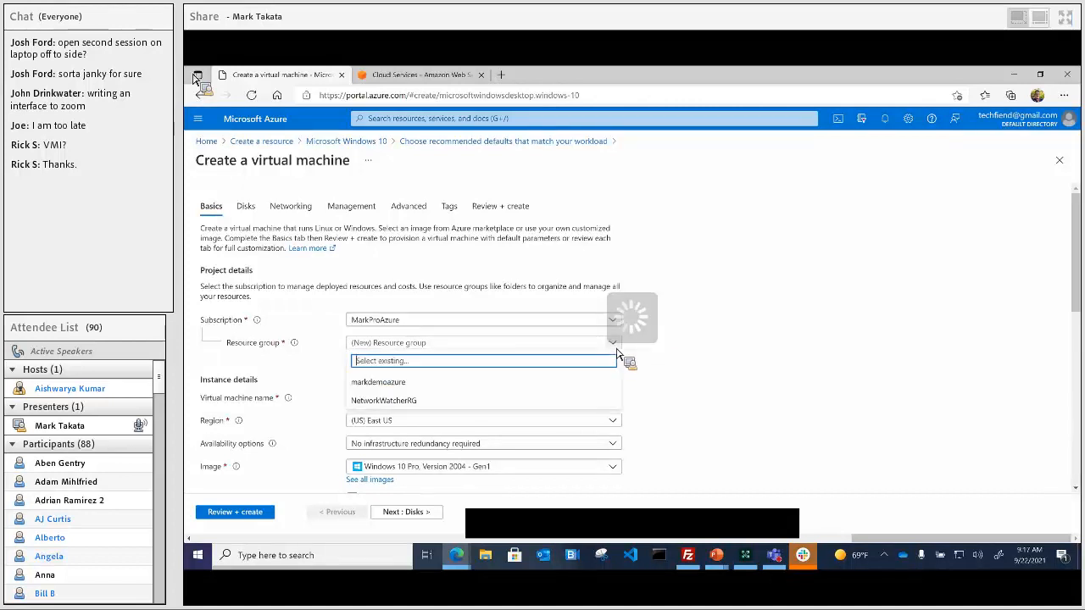
click(404, 383)
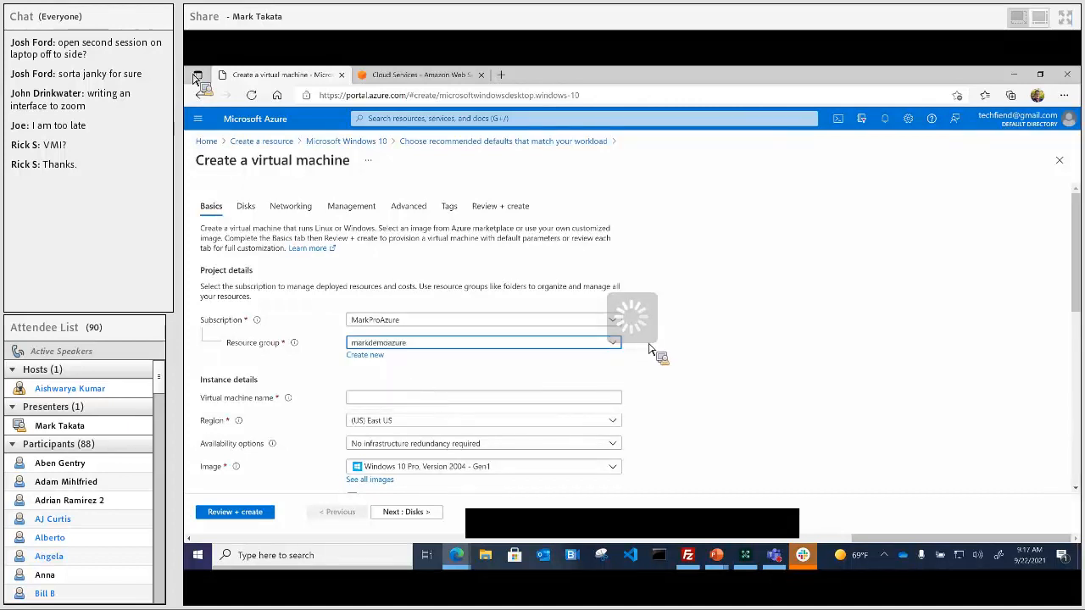
scroll(657, 348, down, 1)
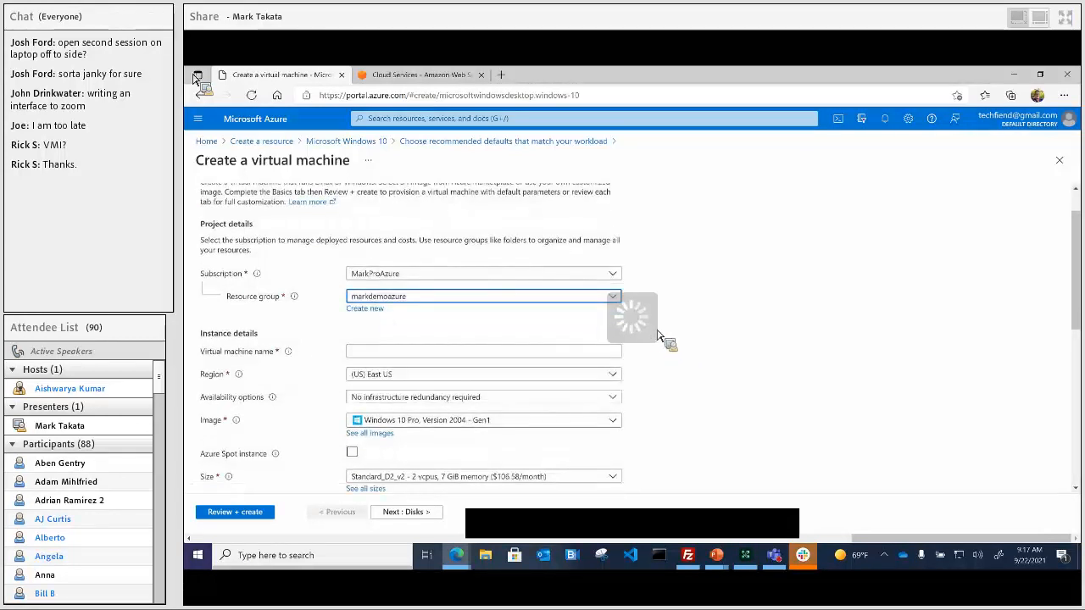
click(373, 355)
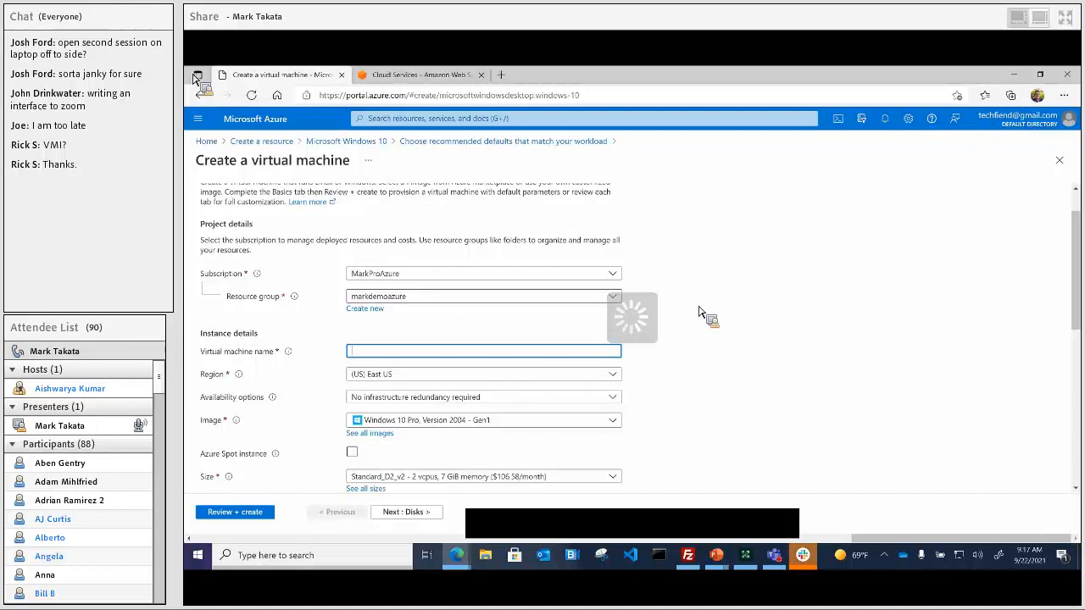
Step: Enter the virtual machine's name in the Basics form
text(MarkTakataAzureDemo2)
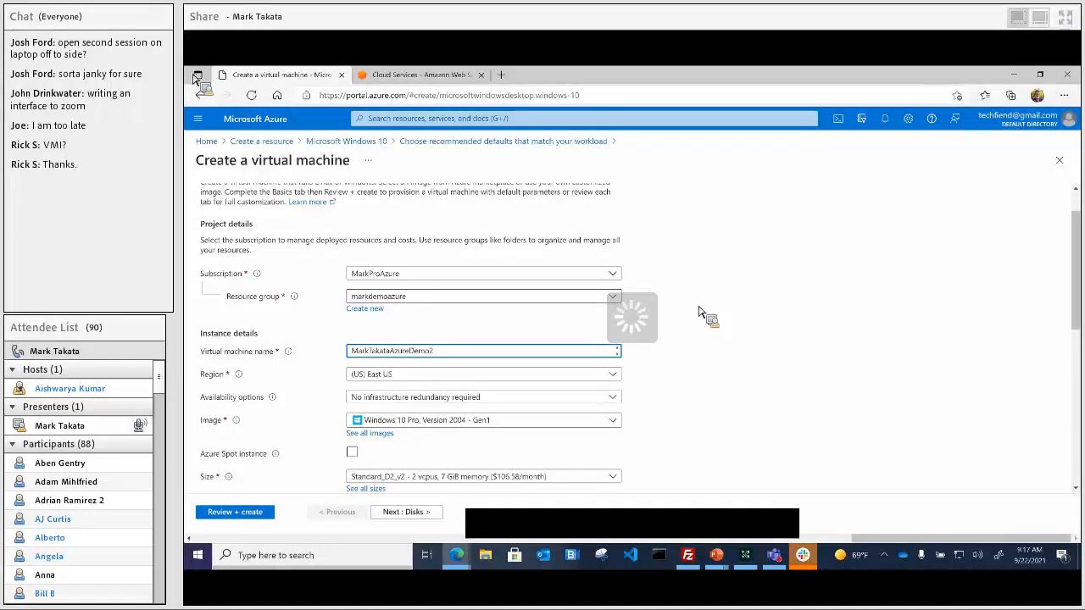
scroll(754, 343, down, 1)
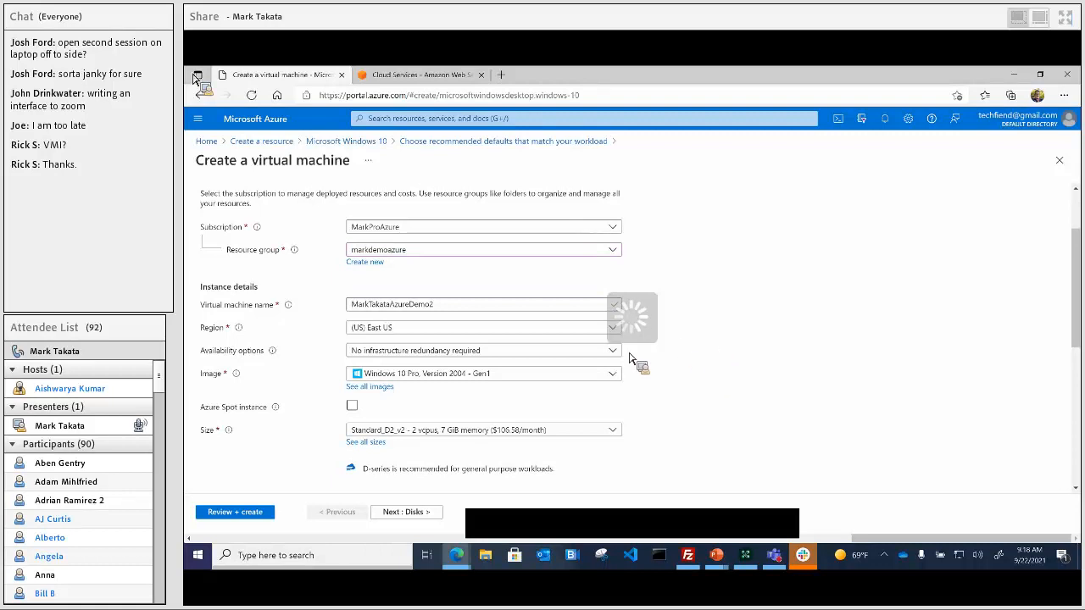
scroll(634, 358, down, 3)
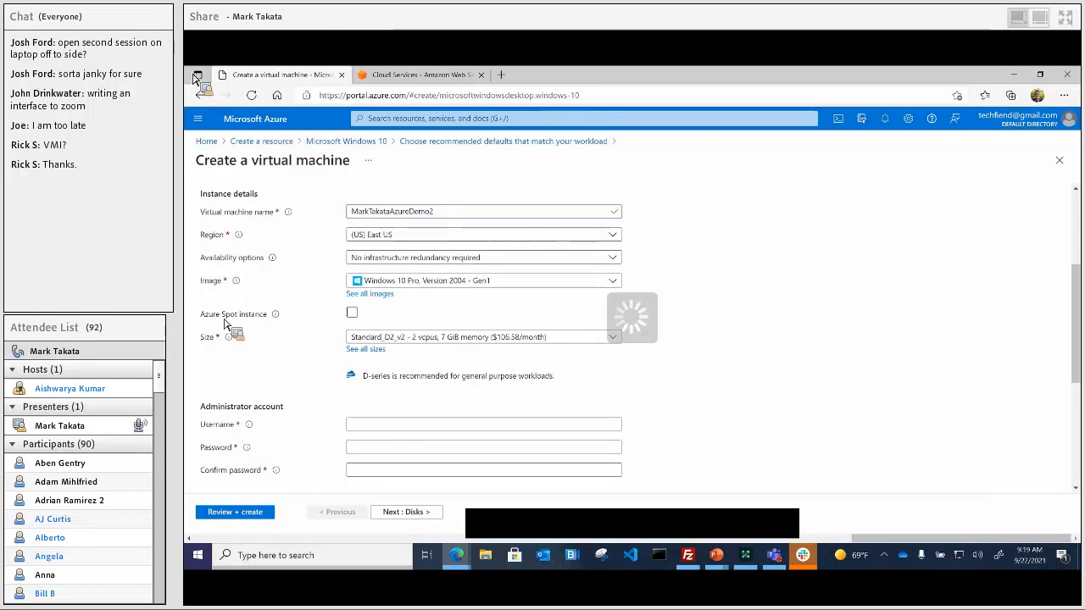
mouse_move(279, 320)
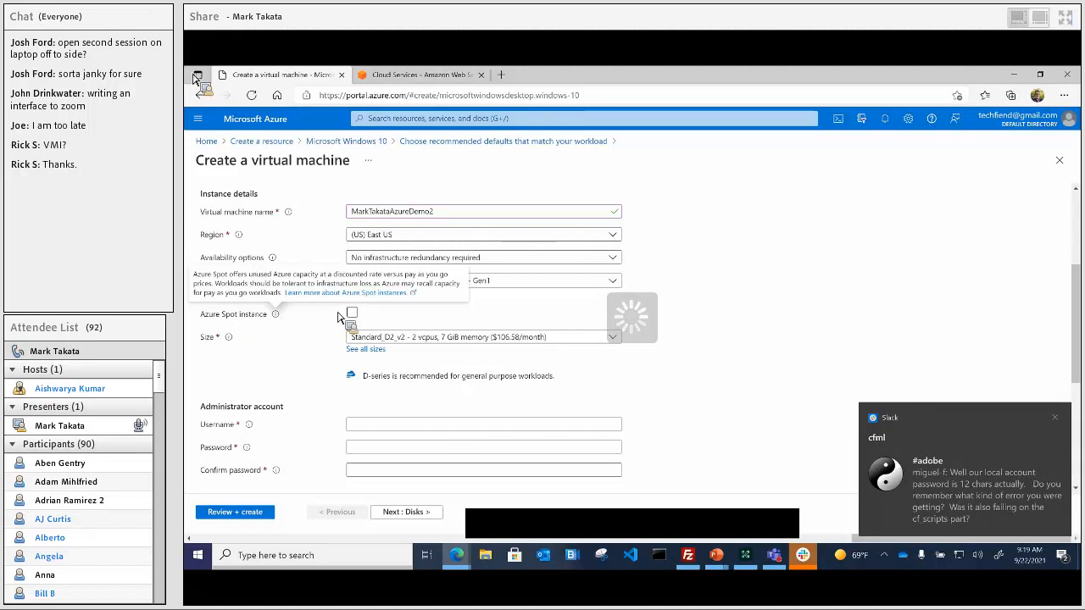
click(1054, 418)
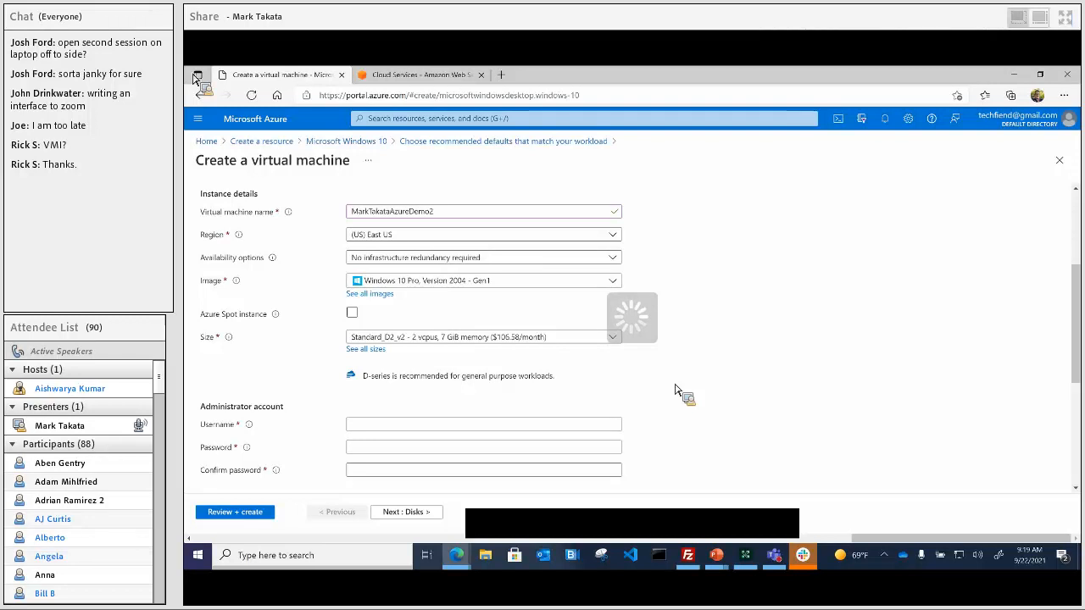
Step: Enable Azure Spot with Capacity only eviction and Stop / Deallocate, priced at $0.05103/hour
click(352, 313)
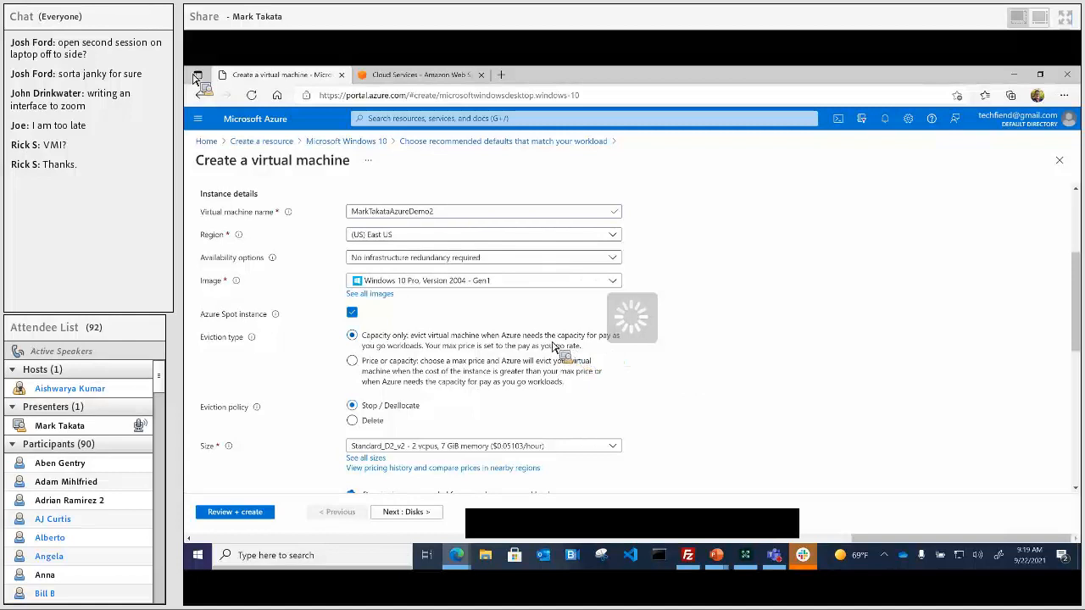
click(447, 362)
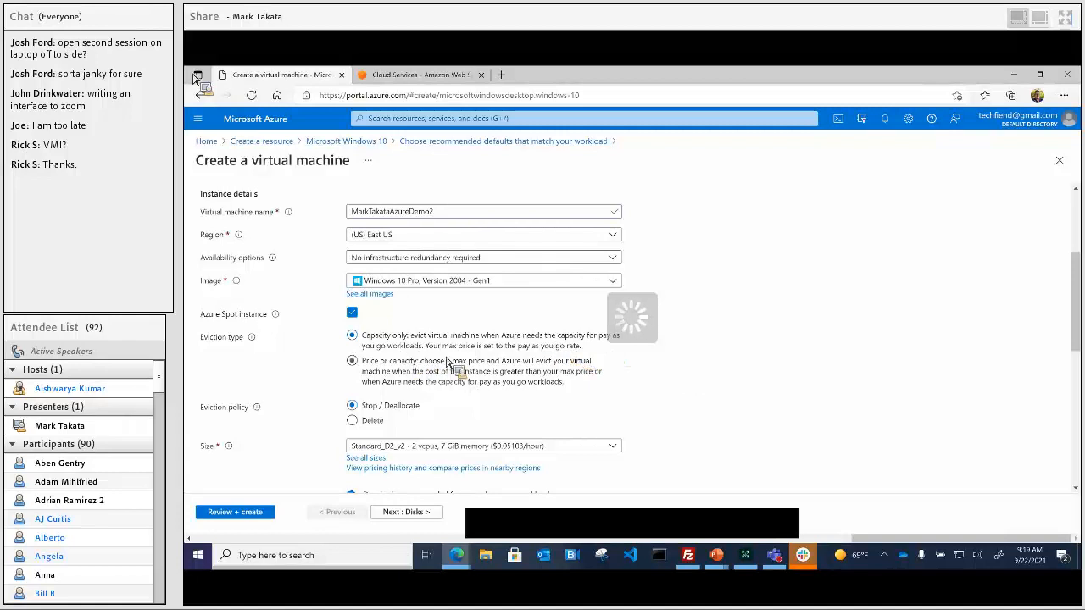
click(550, 350)
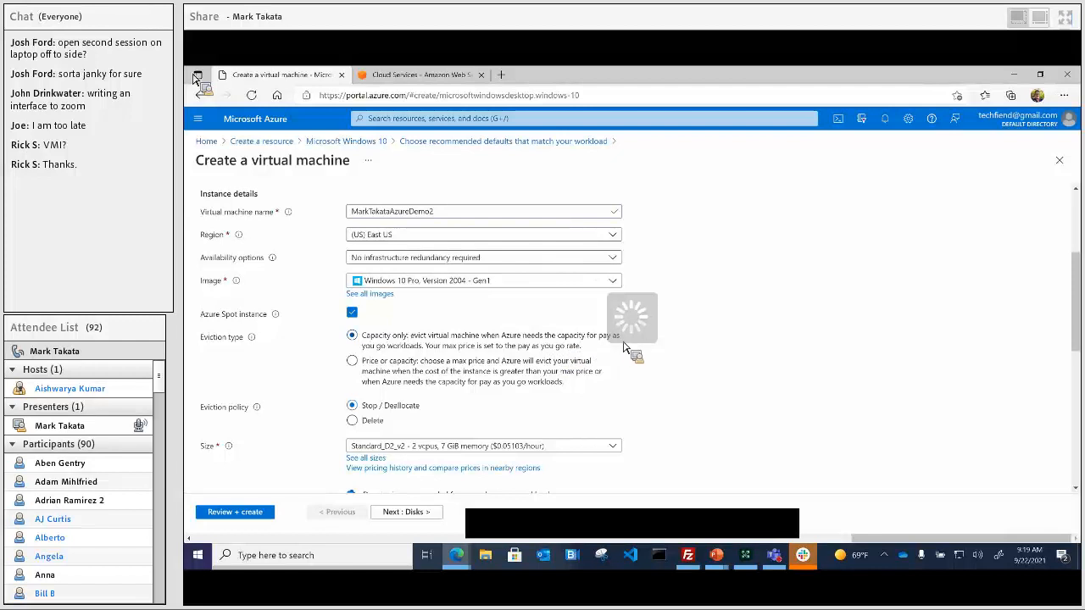
scroll(685, 358, down, 1)
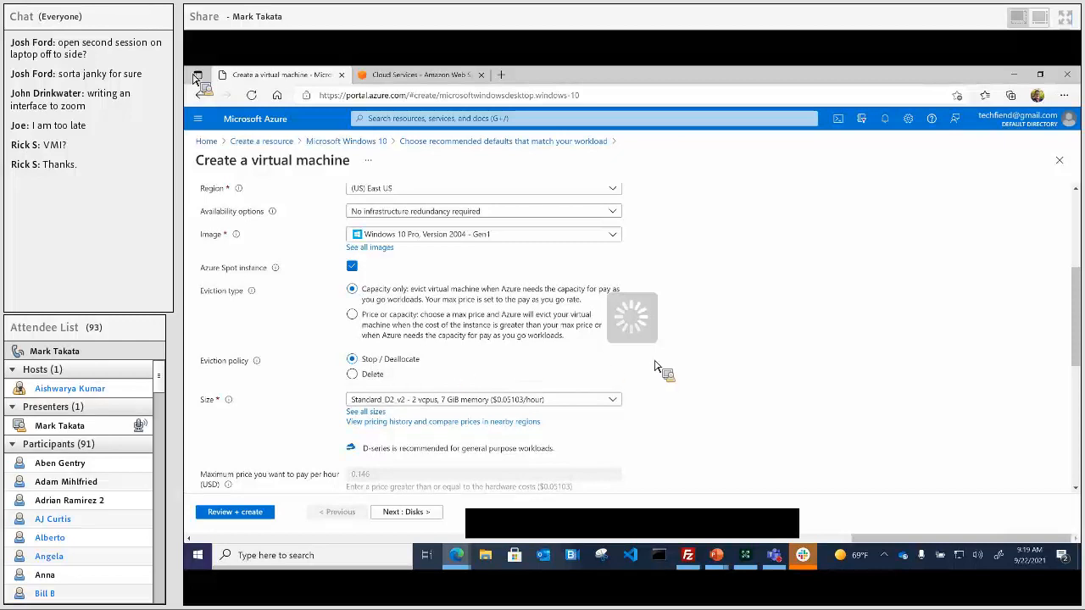
scroll(656, 369, down, 1)
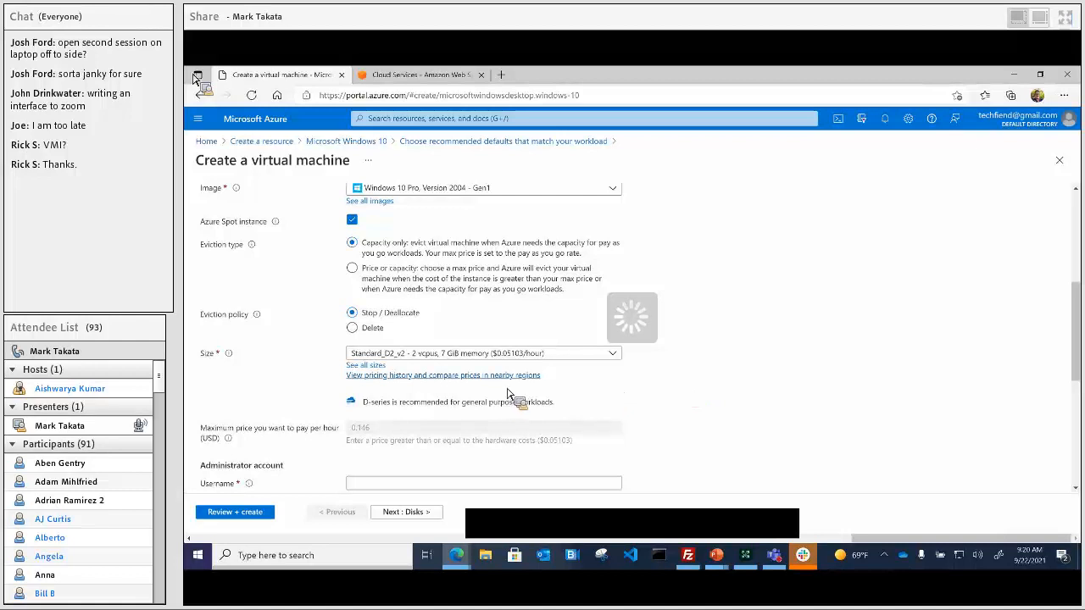
click(612, 355)
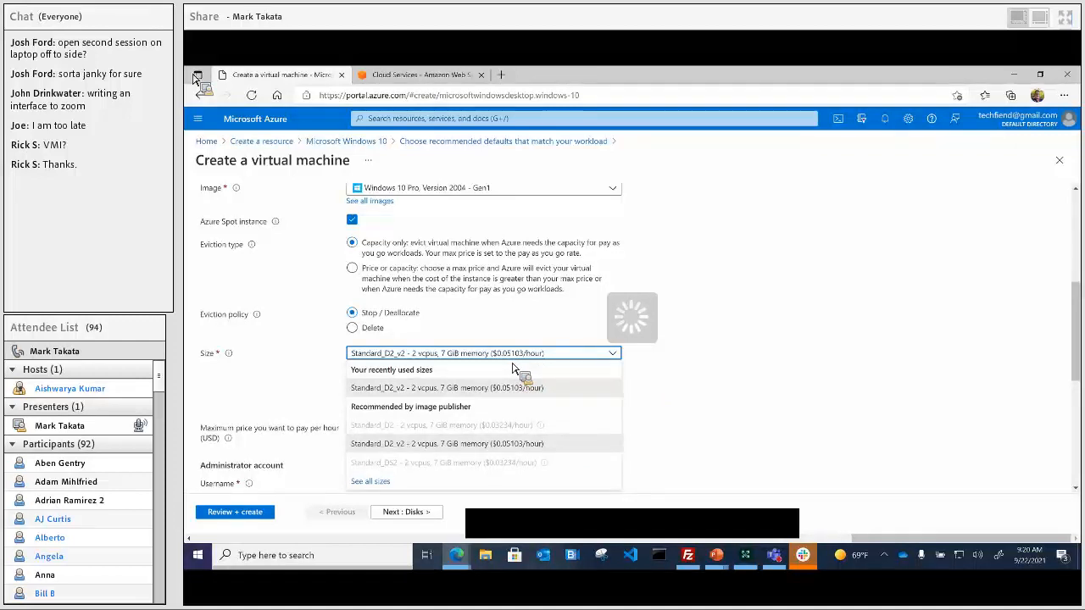
click(1056, 430)
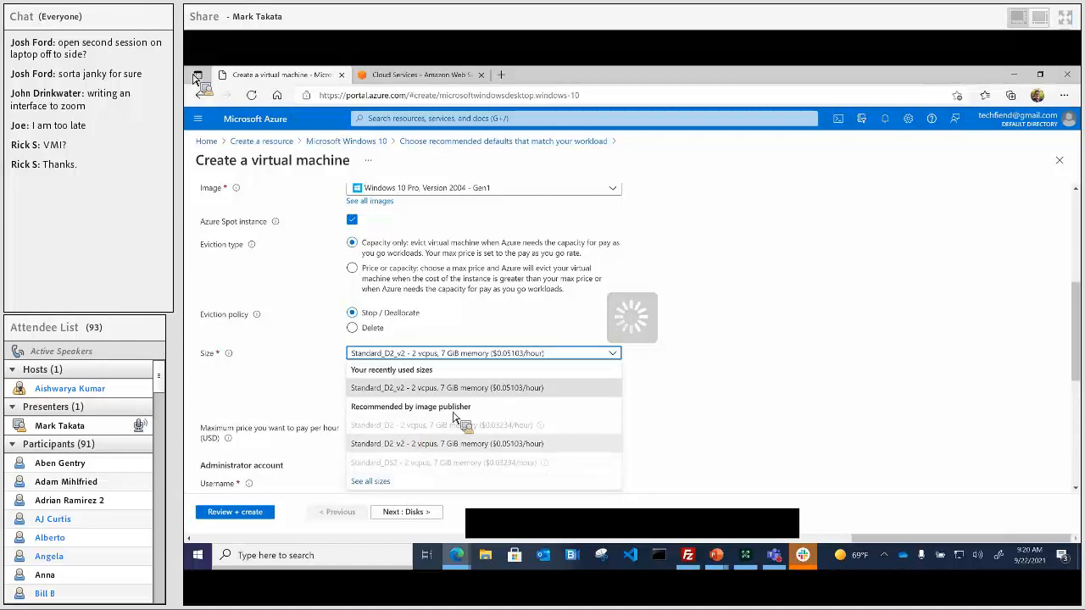
click(685, 362)
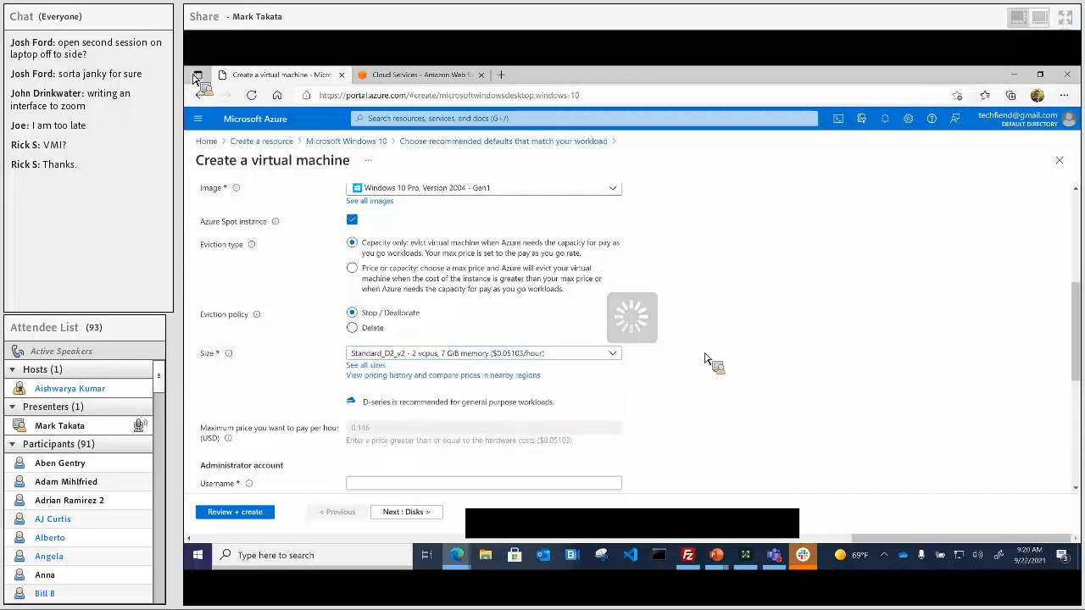
scroll(702, 362, down, 2)
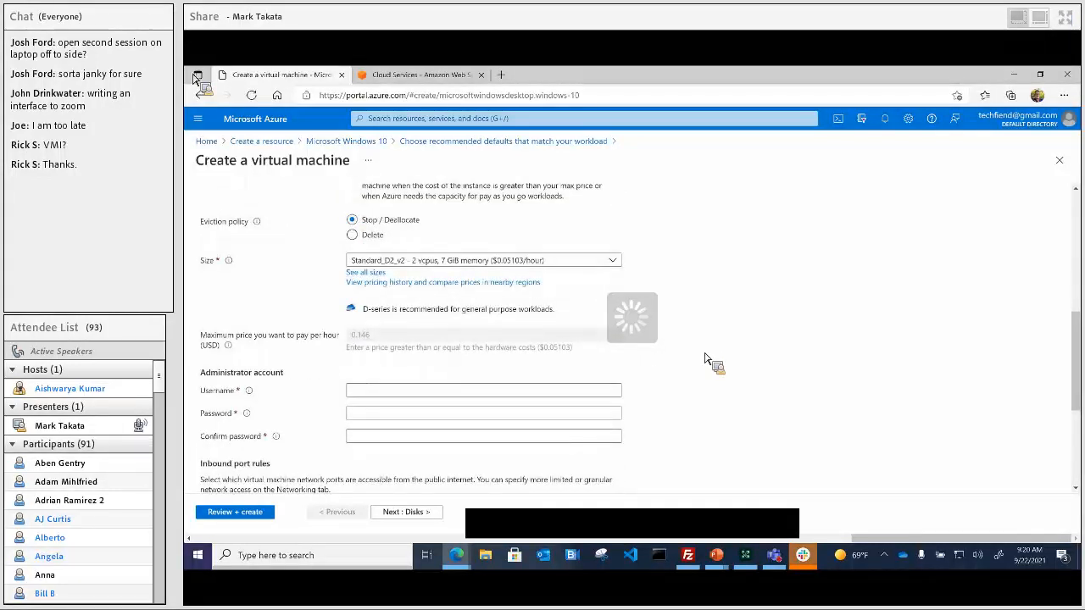
scroll(704, 360, down, 1)
Step: Enter the administrator username, then type the password and confirm it identically
click(442, 344)
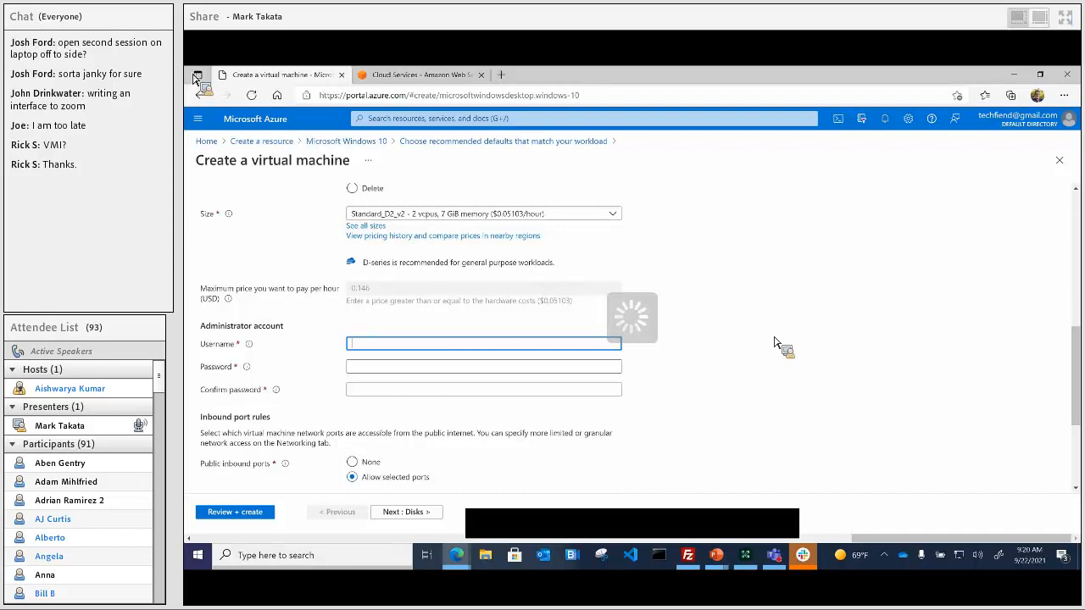
text(marktakataadmin)
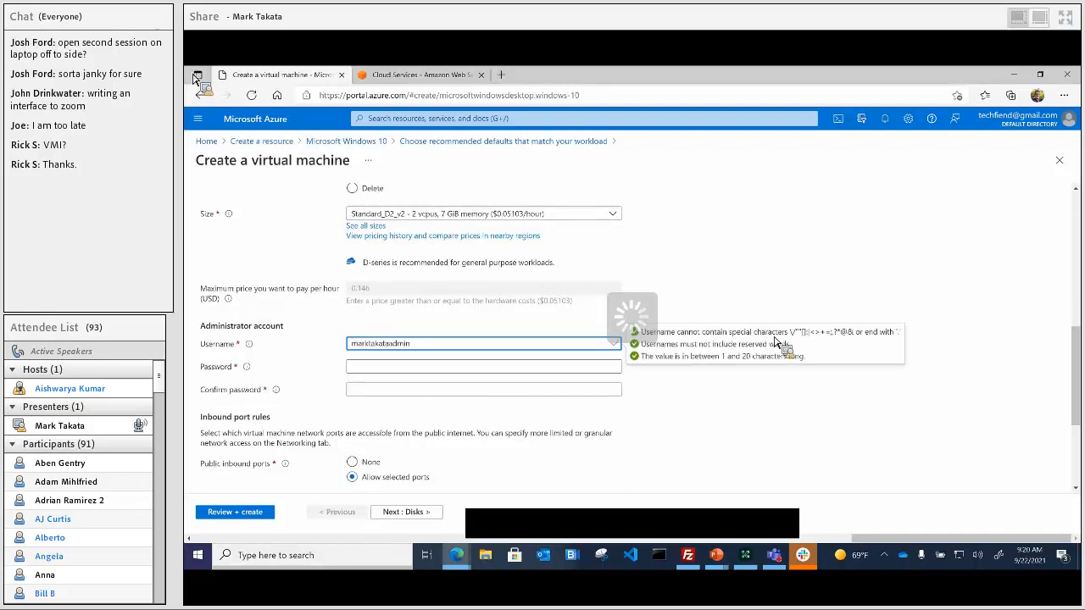
key(Tab)
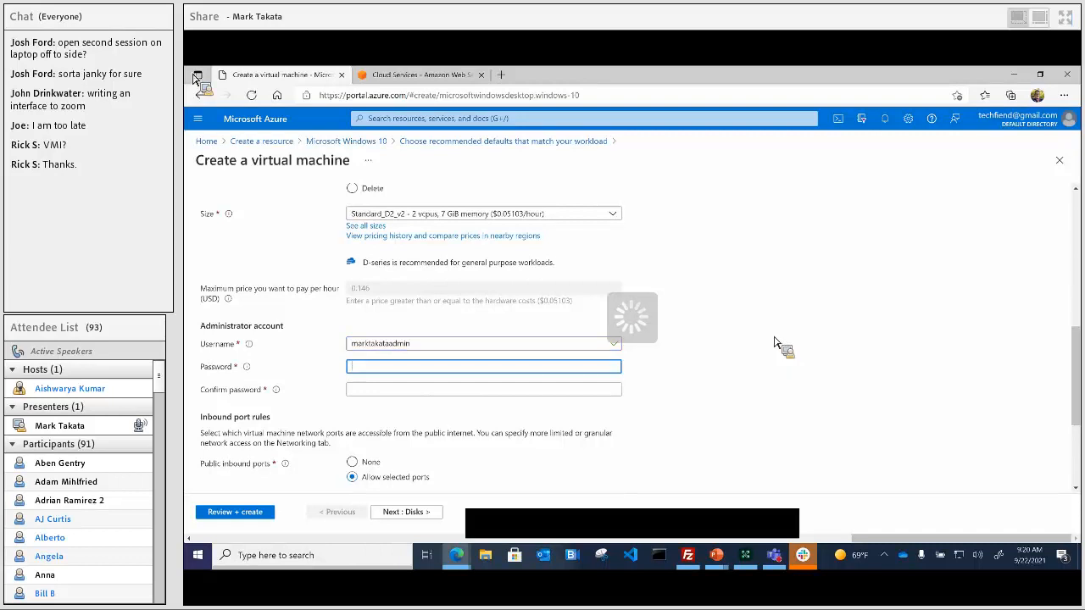
text(••••••••••••••••)
key(Tab)
text(•••••••••••)
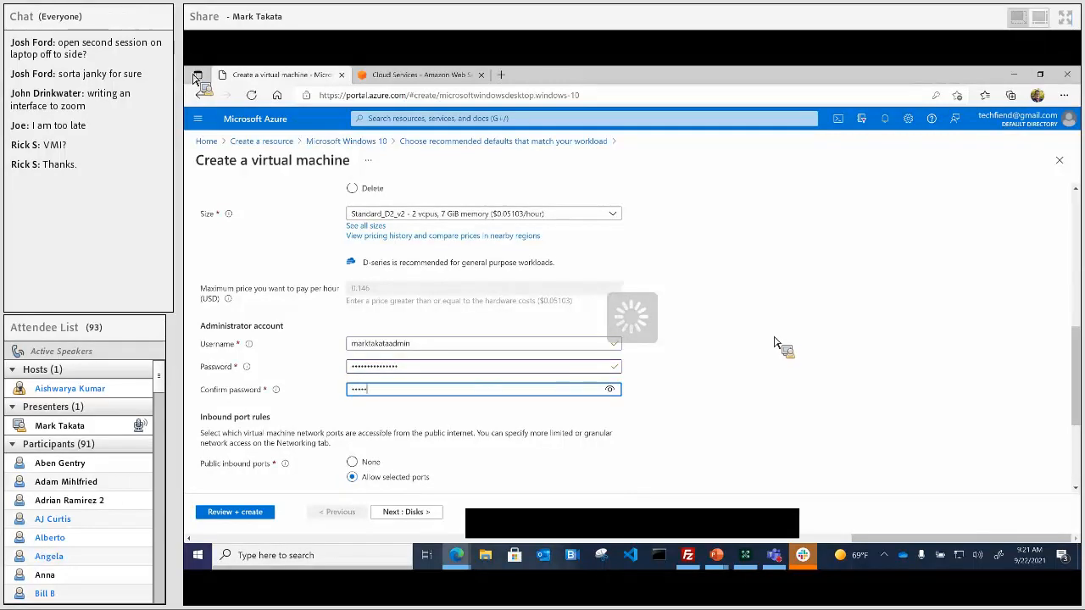
text(•••••)
click(966, 309)
scroll(966, 310, down, 1)
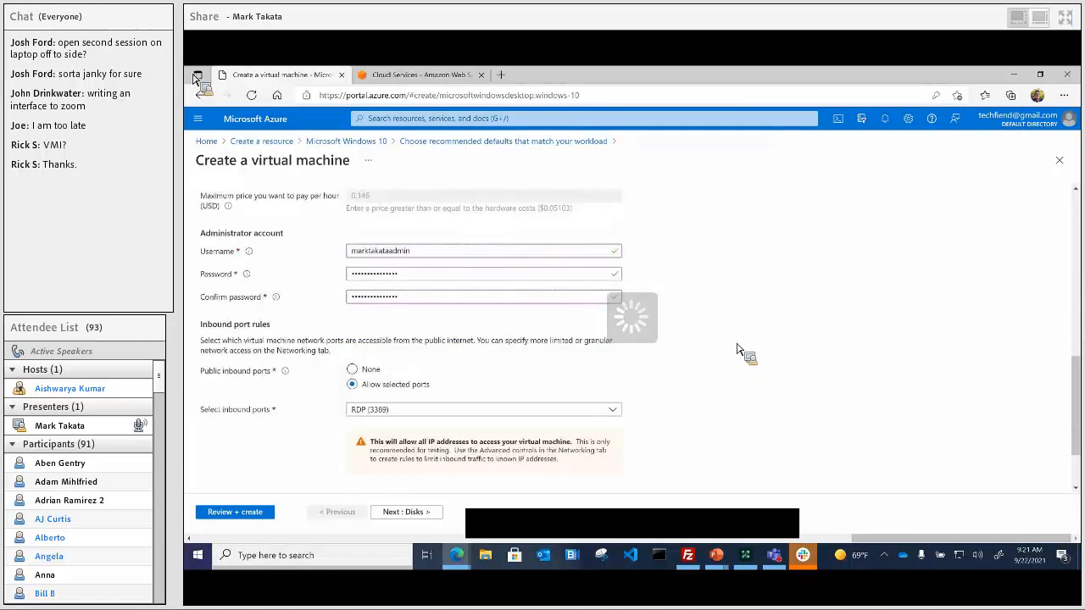
scroll(738, 348, down, 1)
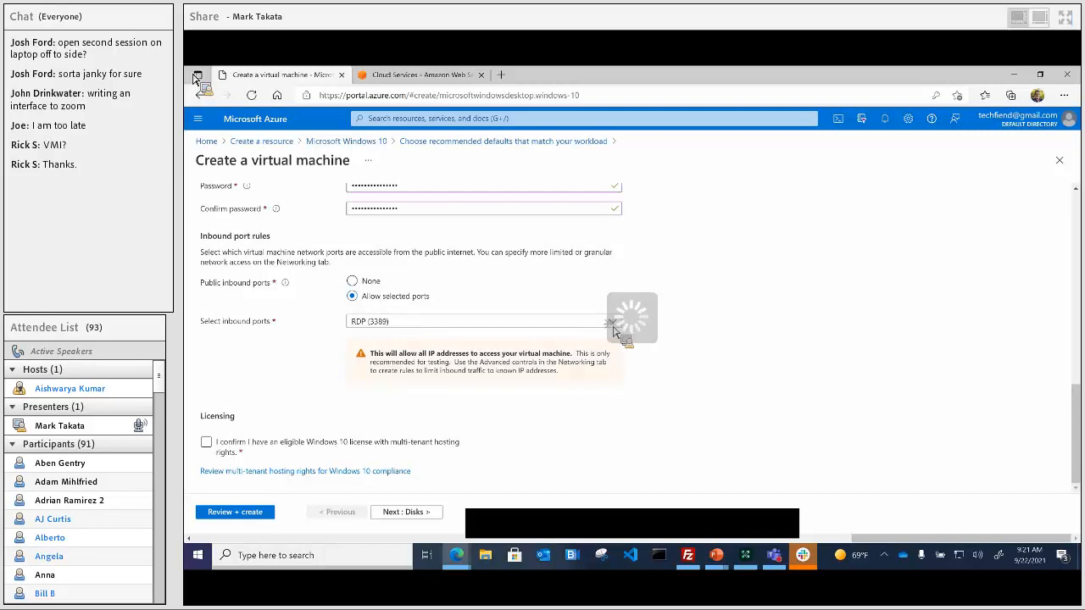
Step: Allow inbound HTTP (80), HTTPS (443) and SSH (22) alongside RDP
click(616, 326)
click(359, 339)
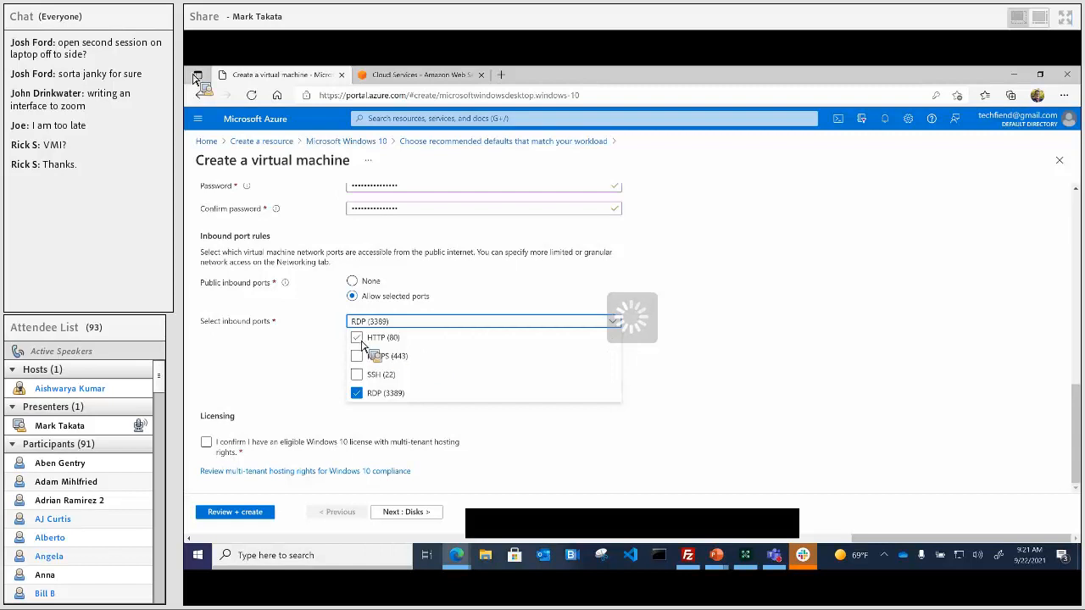
click(358, 356)
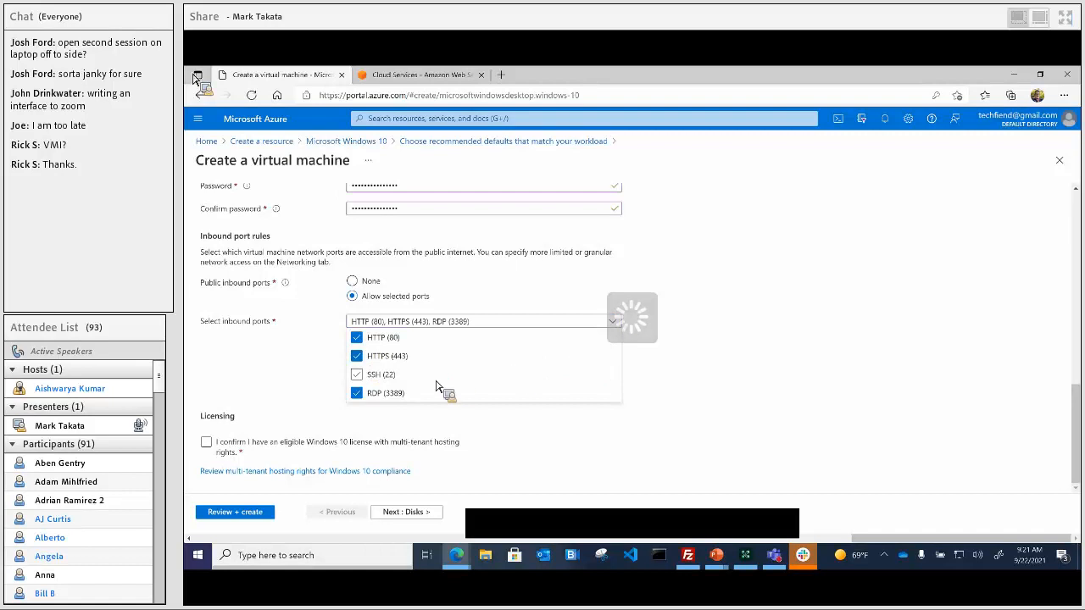
click(376, 380)
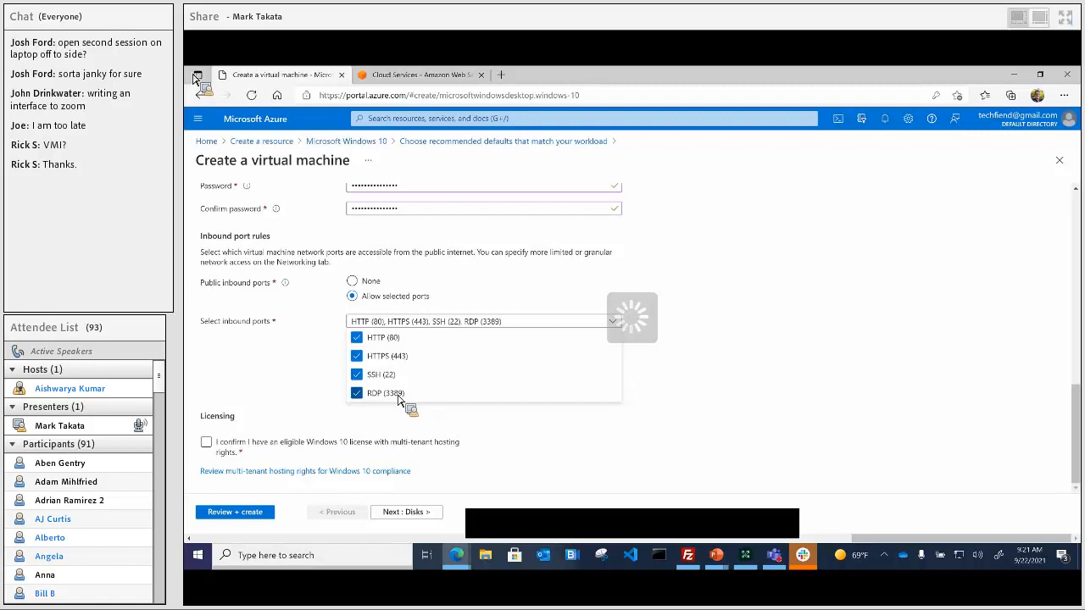
click(631, 320)
Step: Confirm an eligible Windows 10 licence with multi-tenant hosting rights
scroll(634, 320, up, 1)
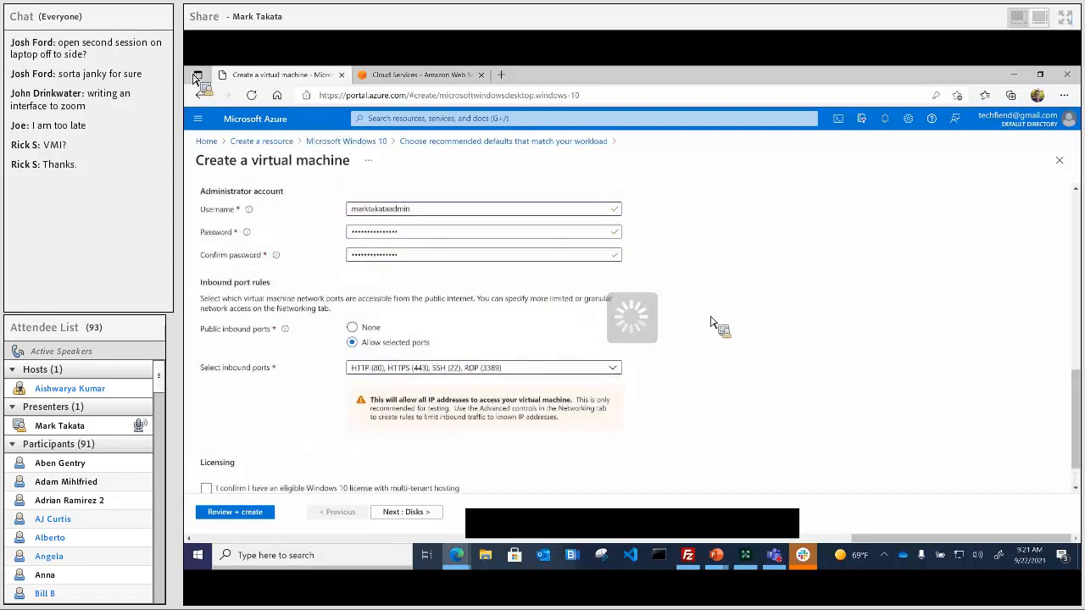
scroll(710, 322, down, 1)
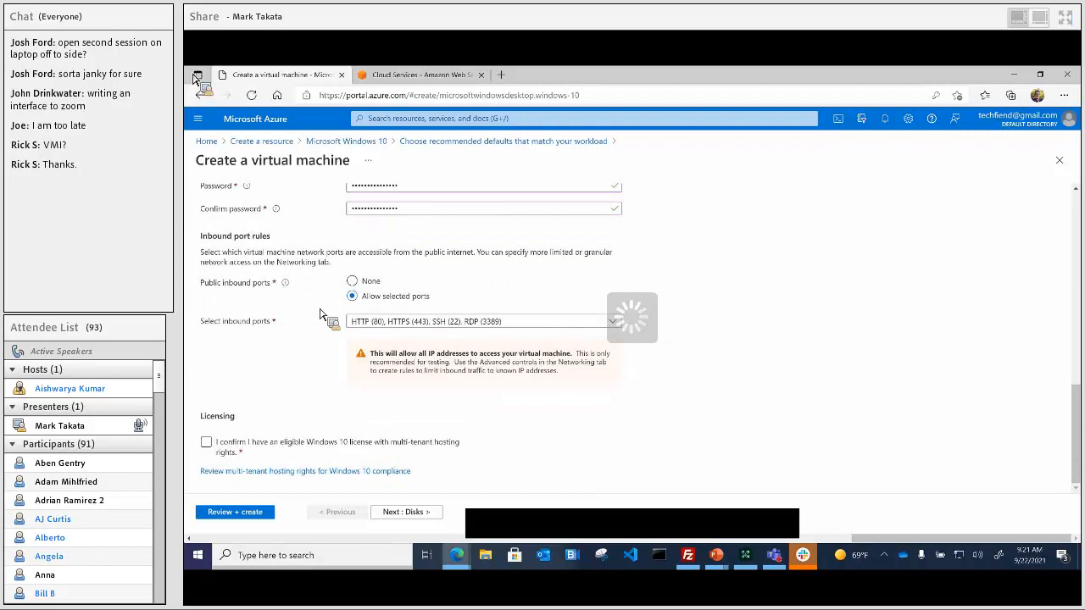
click(246, 447)
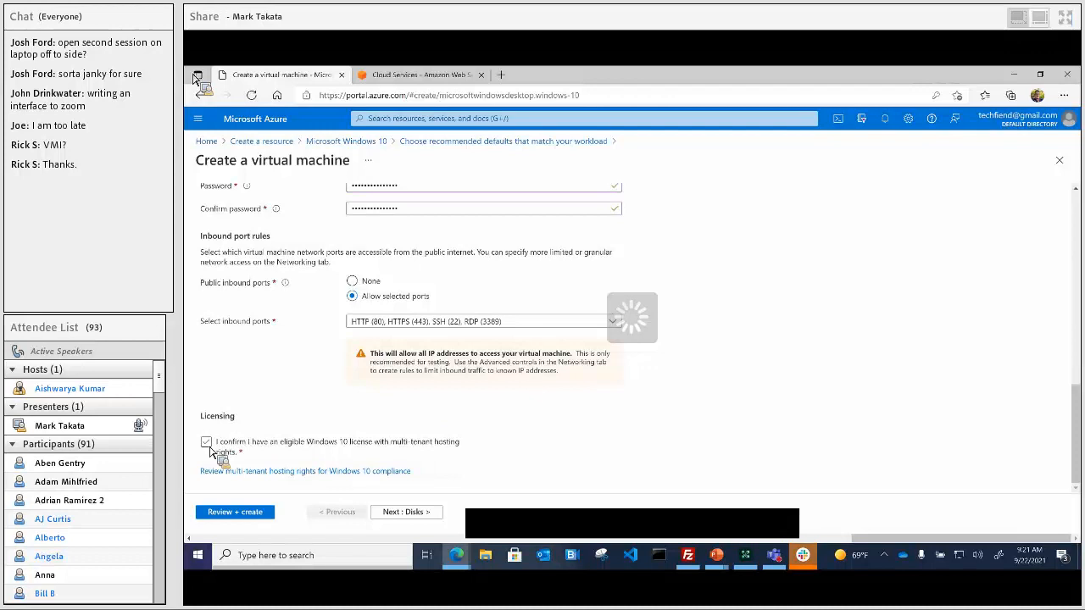
click(209, 448)
Step: Run Review + create validation and check the summary: Spot, RDP/HTTP/HTTPS/SSH, Standard SSD LRS disk
click(218, 514)
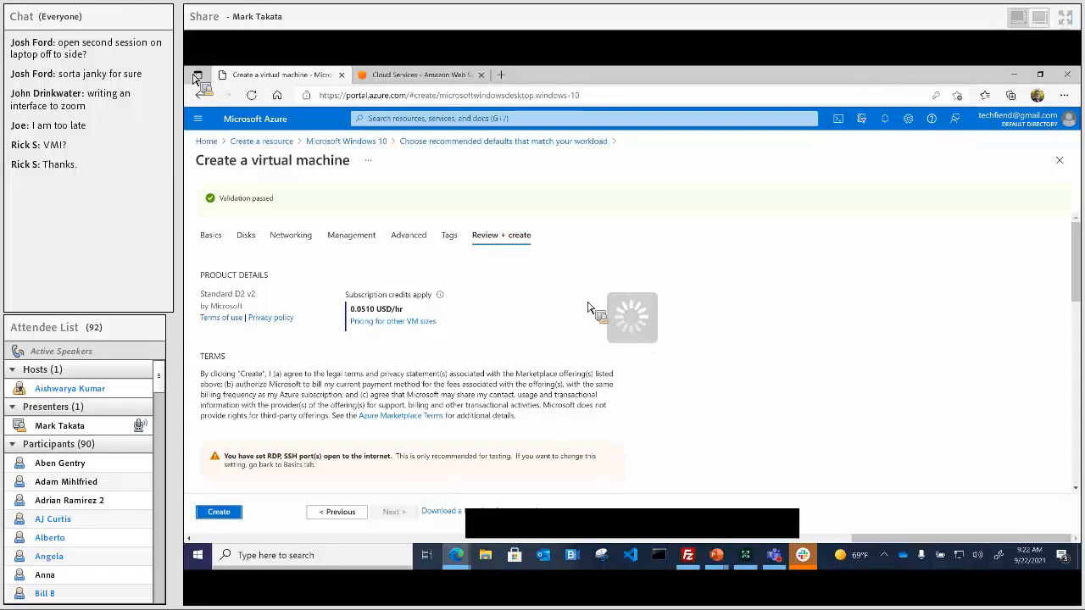
scroll(689, 320, down, 1)
scroll(689, 319, down, 2)
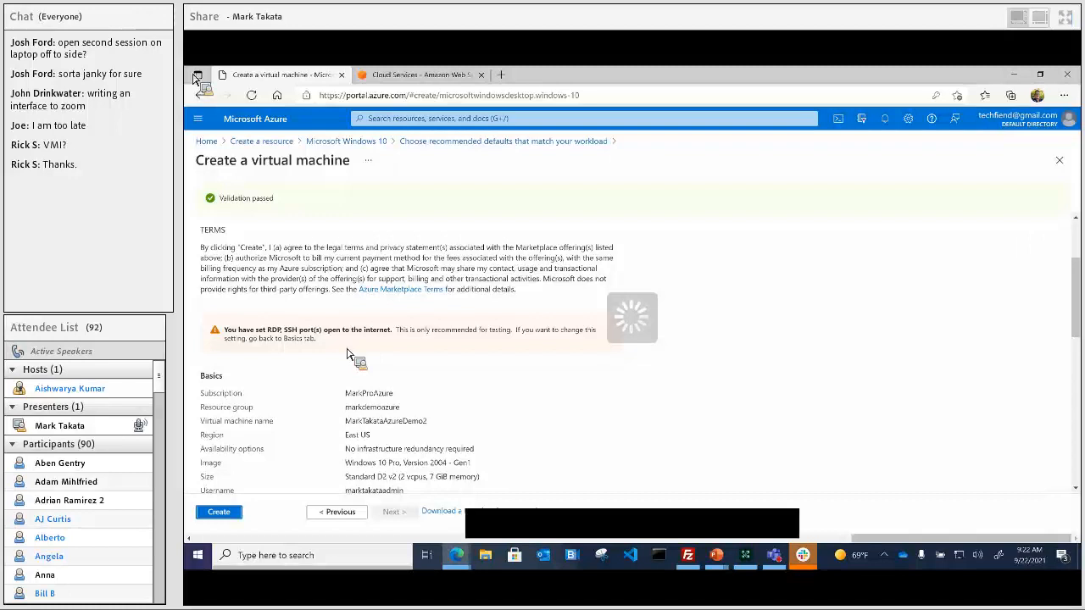
scroll(602, 363, down, 3)
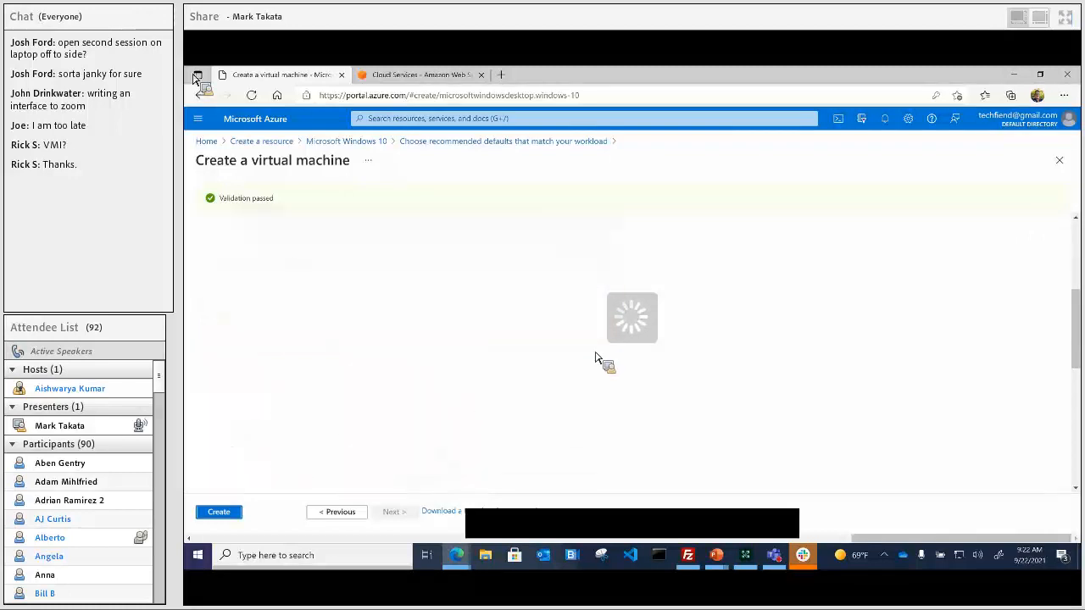
Step: Create the new VM, then open the existing cfdemo VM's overview from the dashboard
click(218, 513)
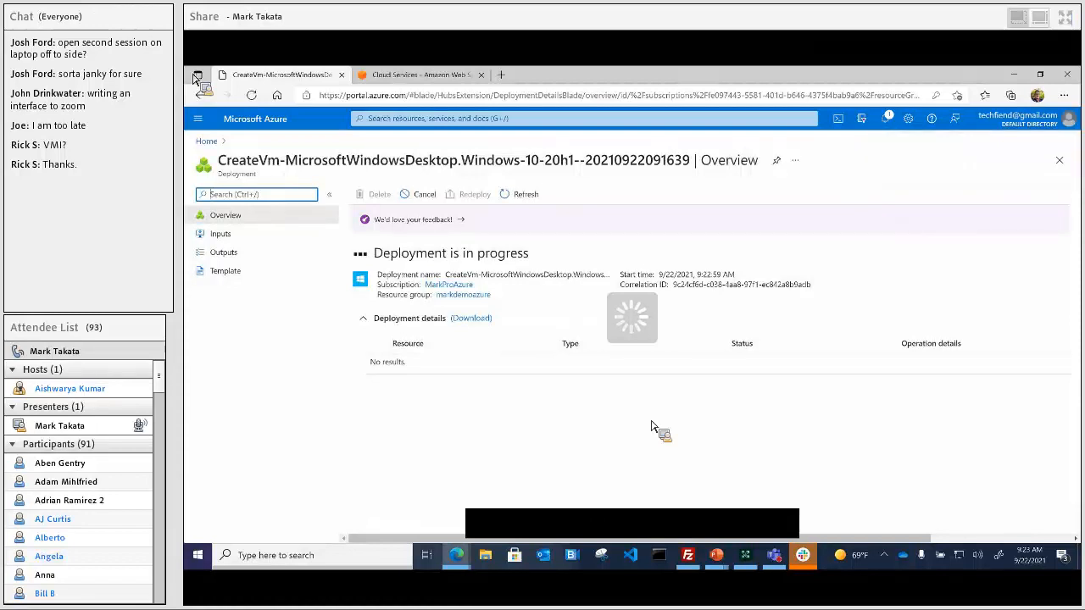
click(206, 141)
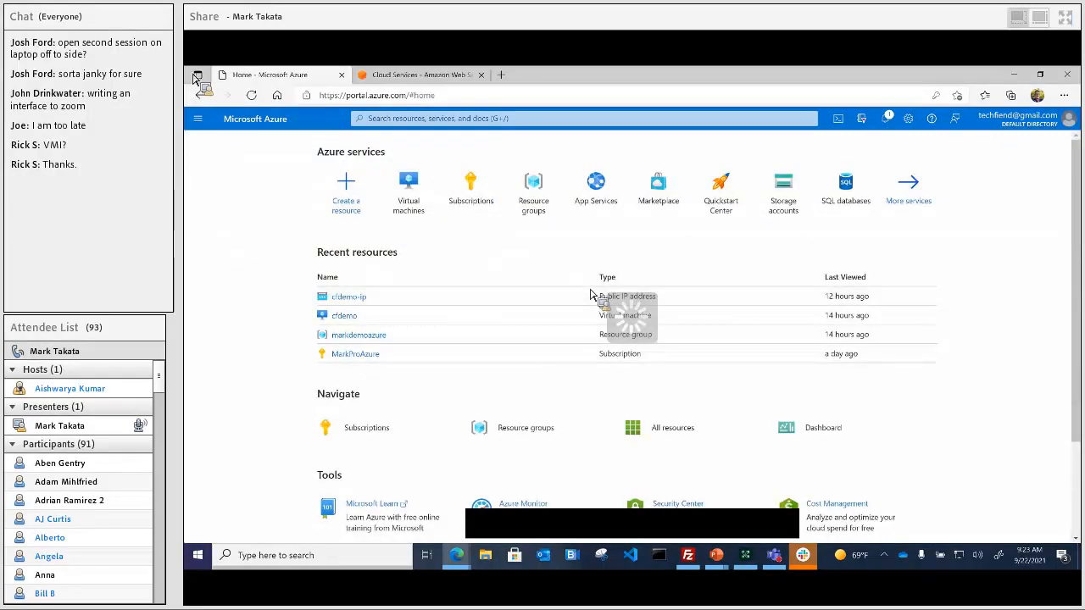
click(239, 121)
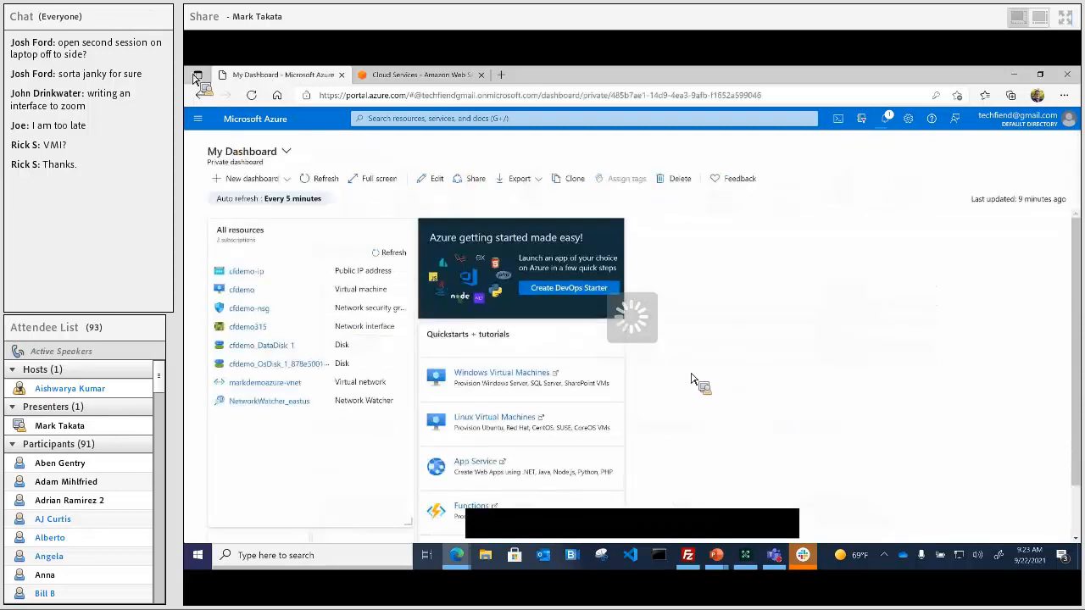
click(247, 291)
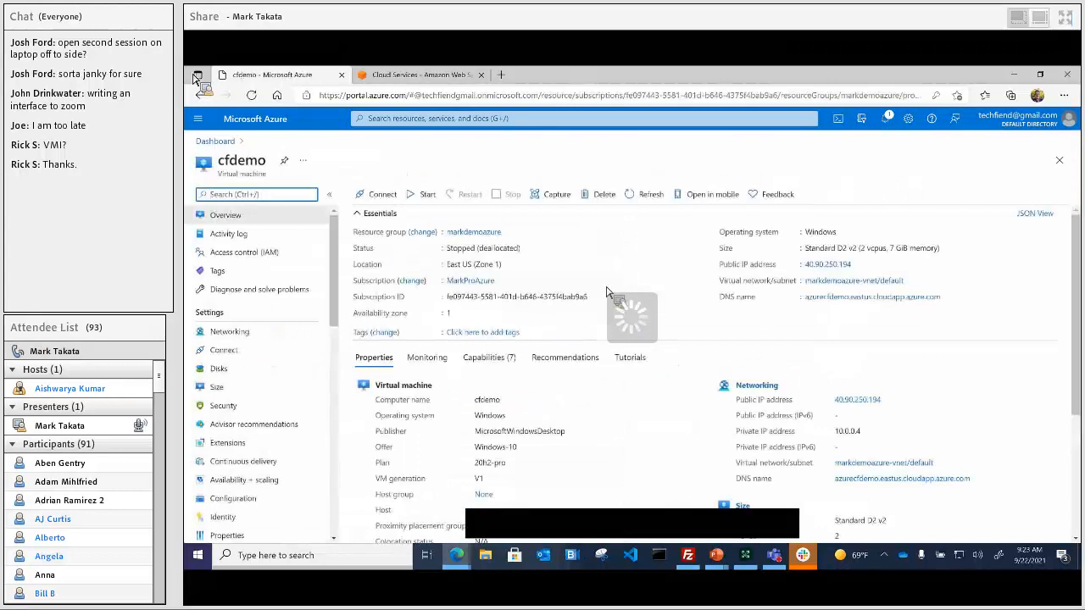
Step: Start the cfdemo VM and wait until it is Running at 40.90.250.194
click(424, 197)
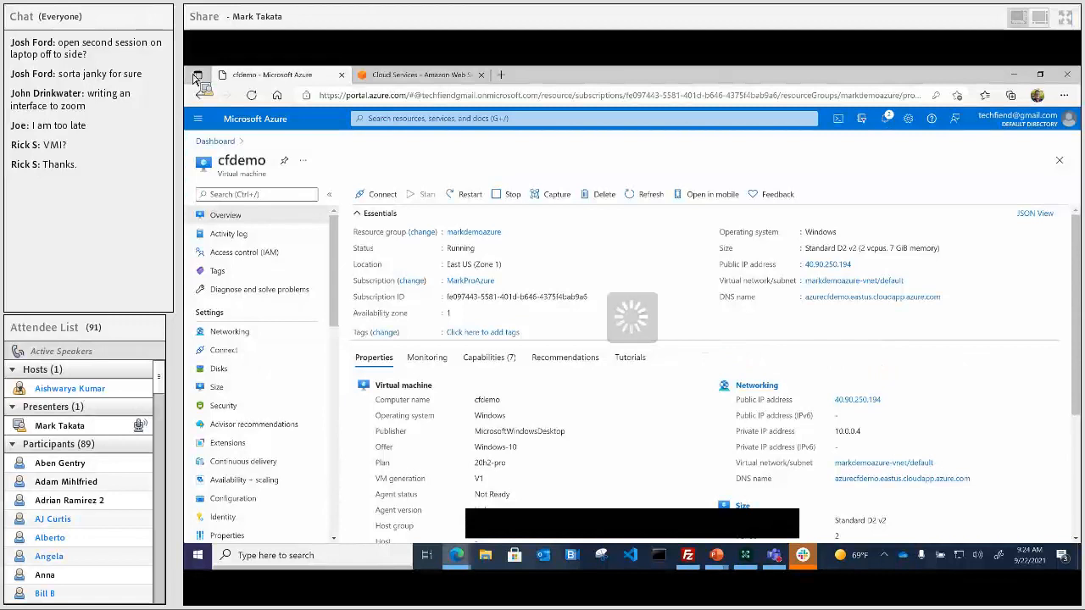
Step: Launch Remote Desktop Connection from Windows search, with 40.90.250.194 as the computer
click(314, 555)
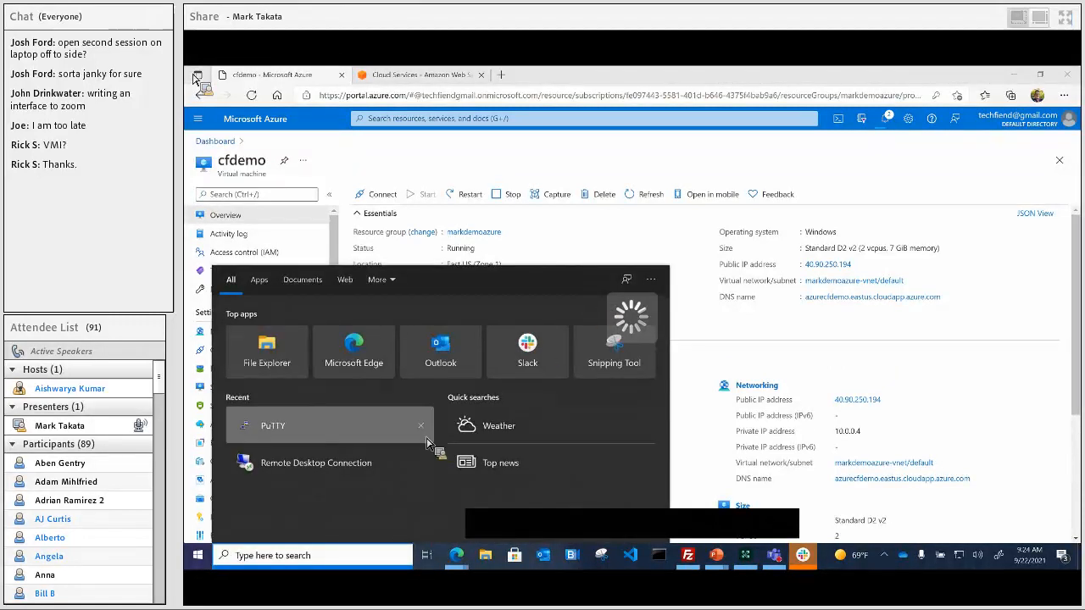
click(310, 471)
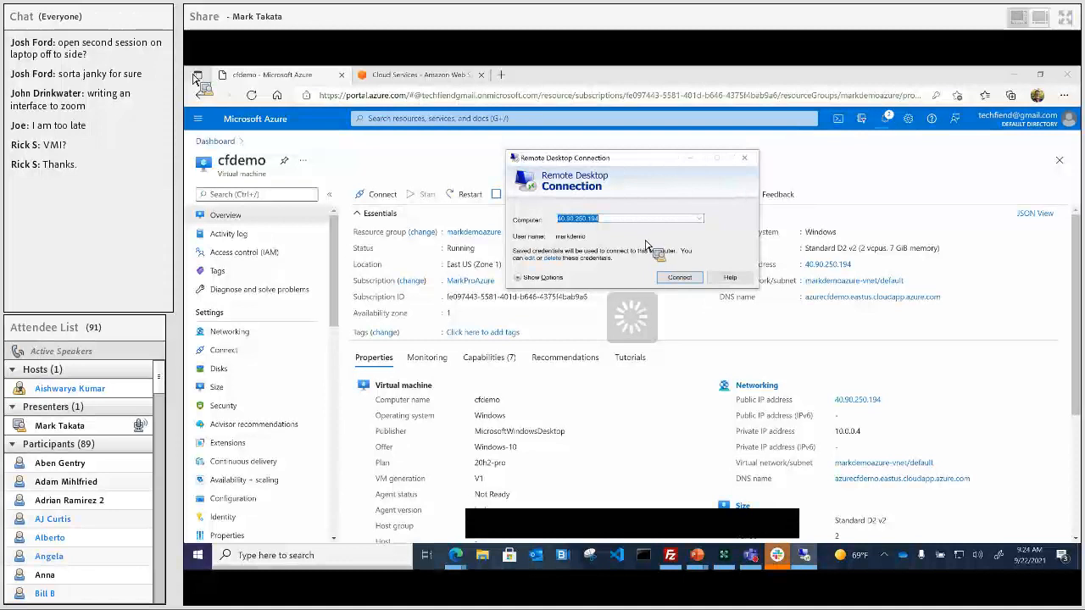
Step: Connect to the cfdemo VM at 40.90.250.194 and launch Microsoft Edge on its desktop
click(679, 278)
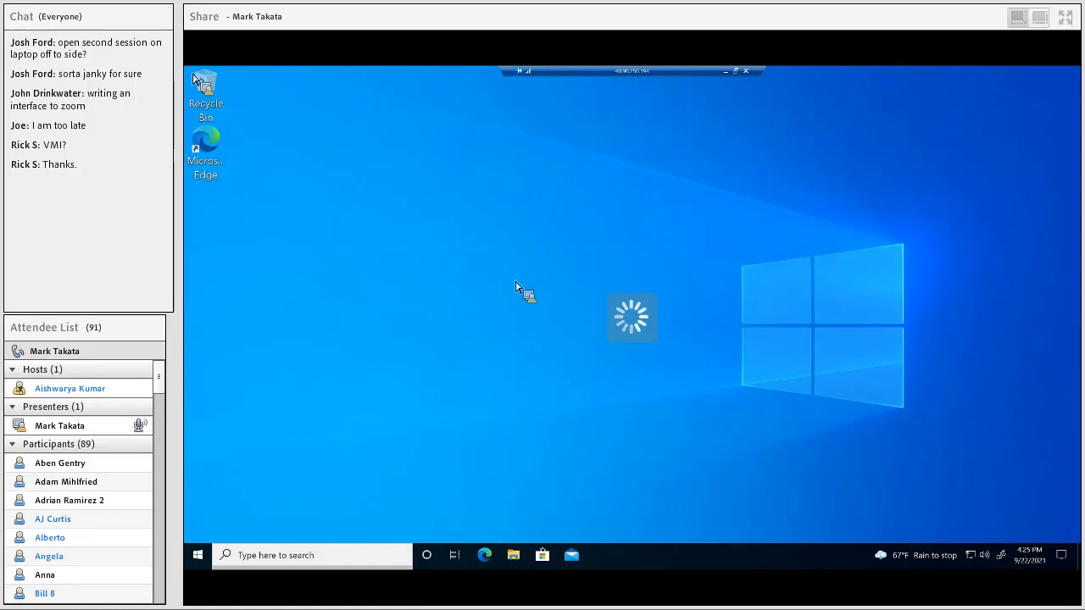
click(208, 151)
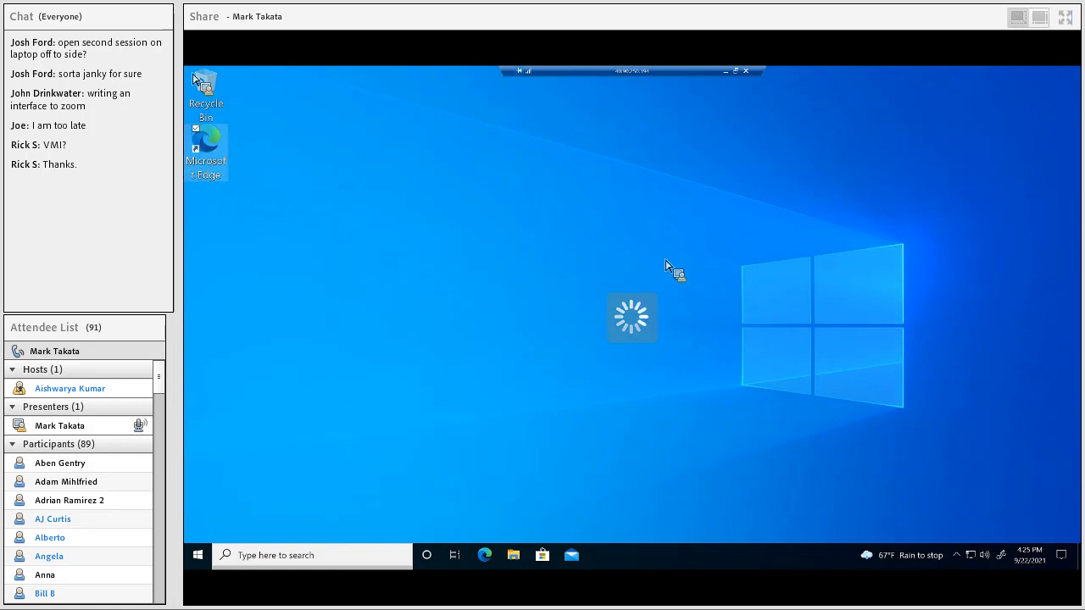
click(662, 253)
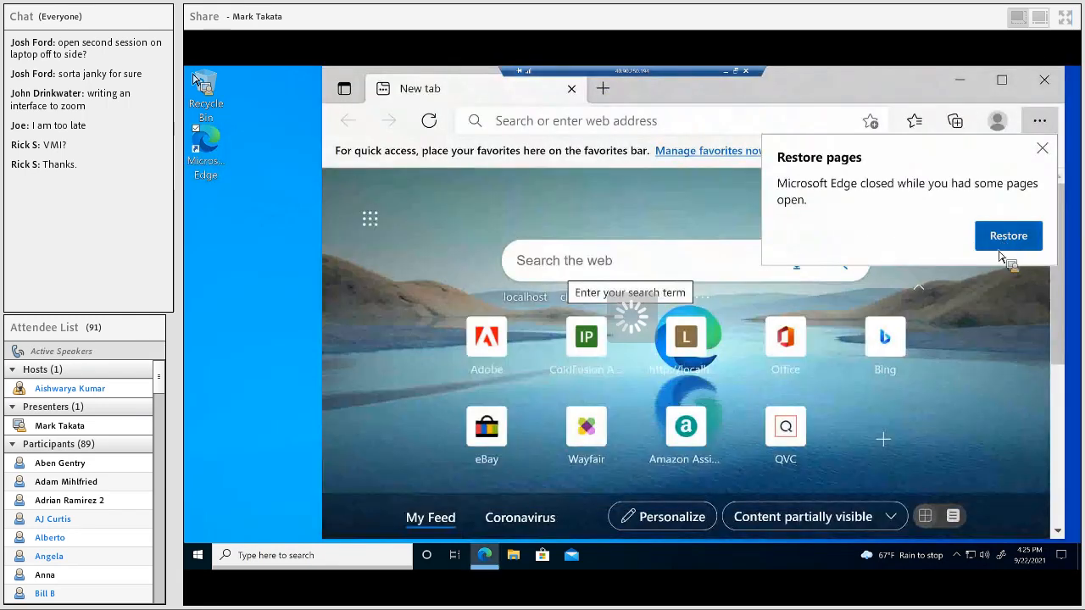
Step: Restore the earlier Edge tabs and resize the window so the ColdFusion Administrator login fits
click(1009, 237)
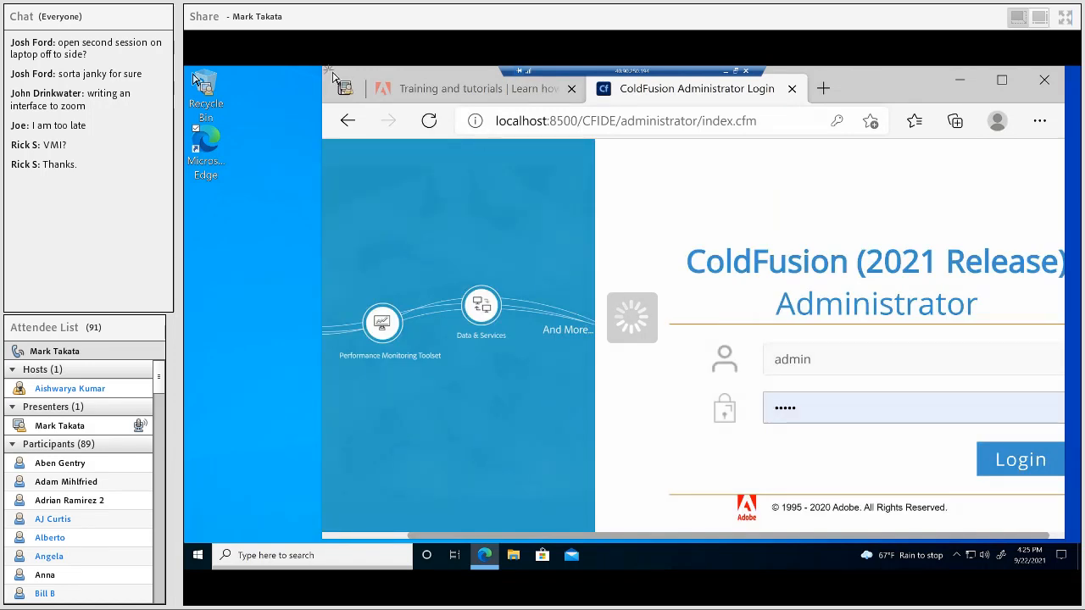
drag(332, 74, 371, 160)
drag(907, 176, 792, 112)
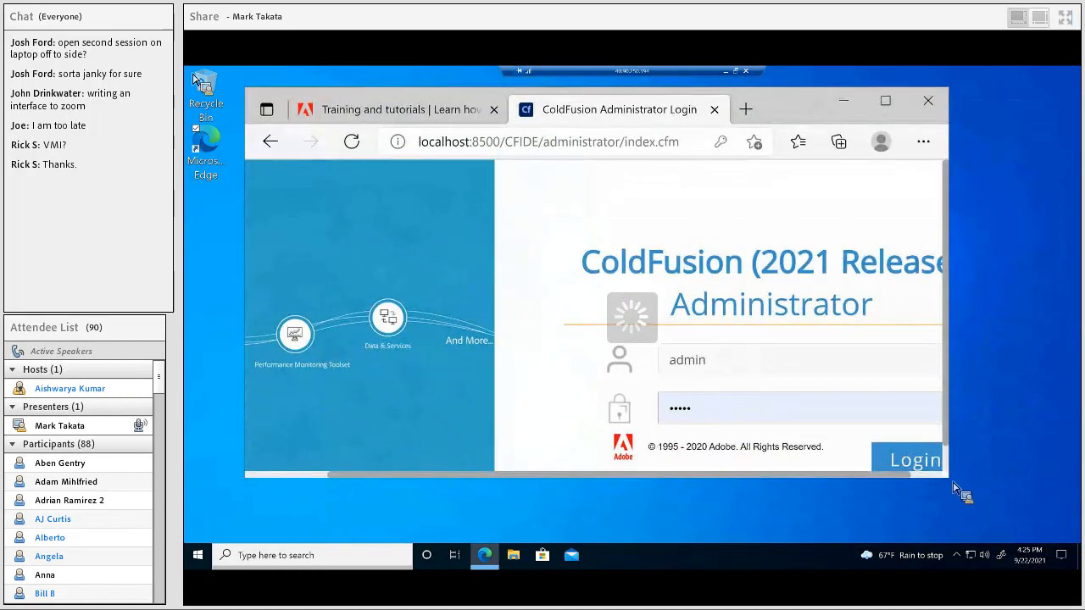
drag(961, 493, 1031, 525)
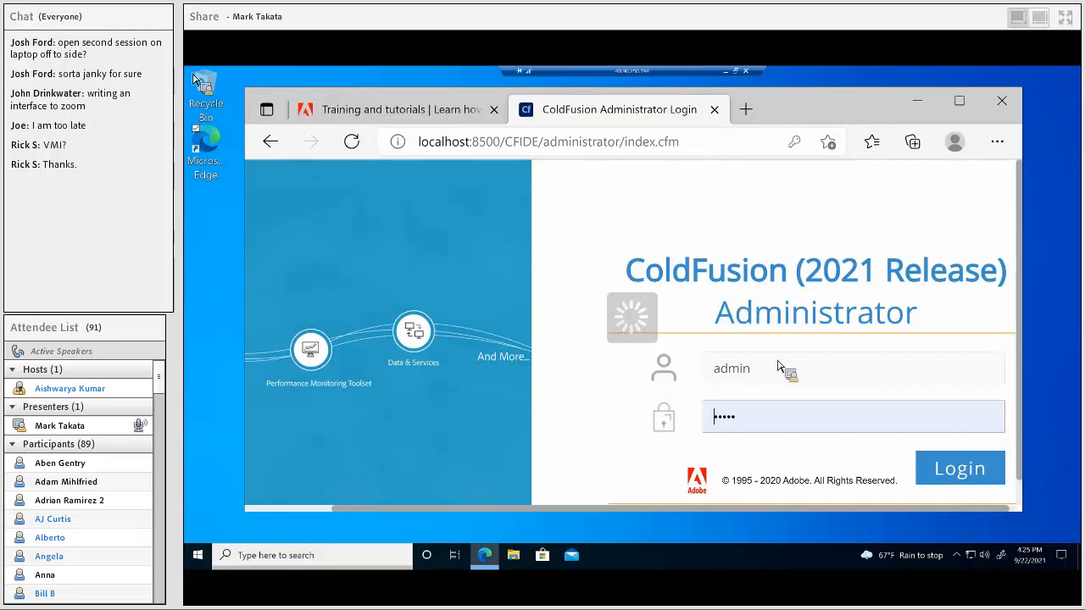
Step: Log in to ColdFusion Administrator with the saved credentials and scroll down to Licensing and Activation
click(953, 473)
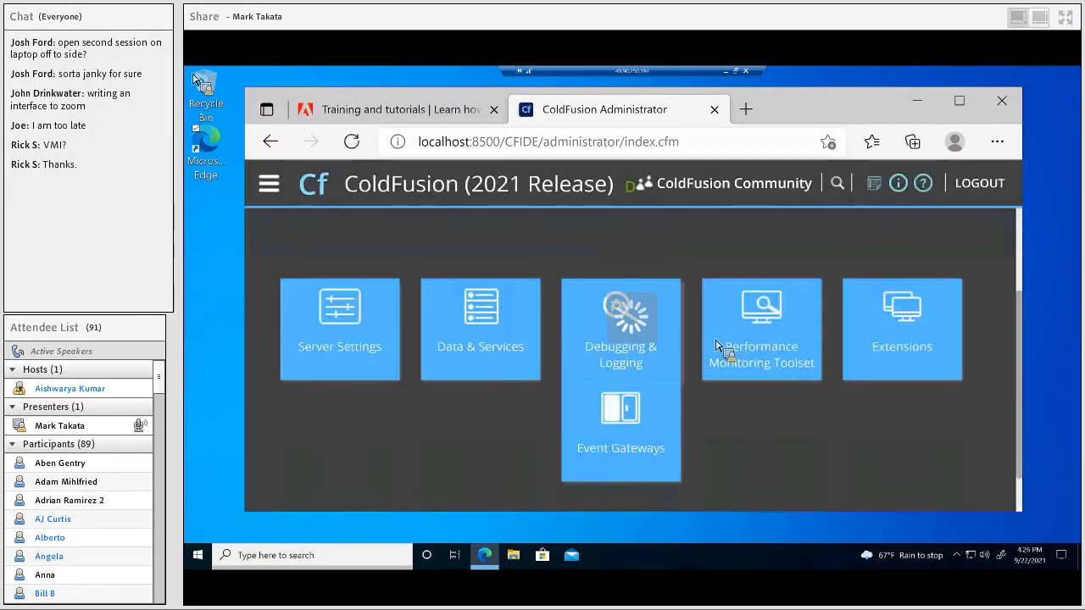
scroll(716, 346, down, 1)
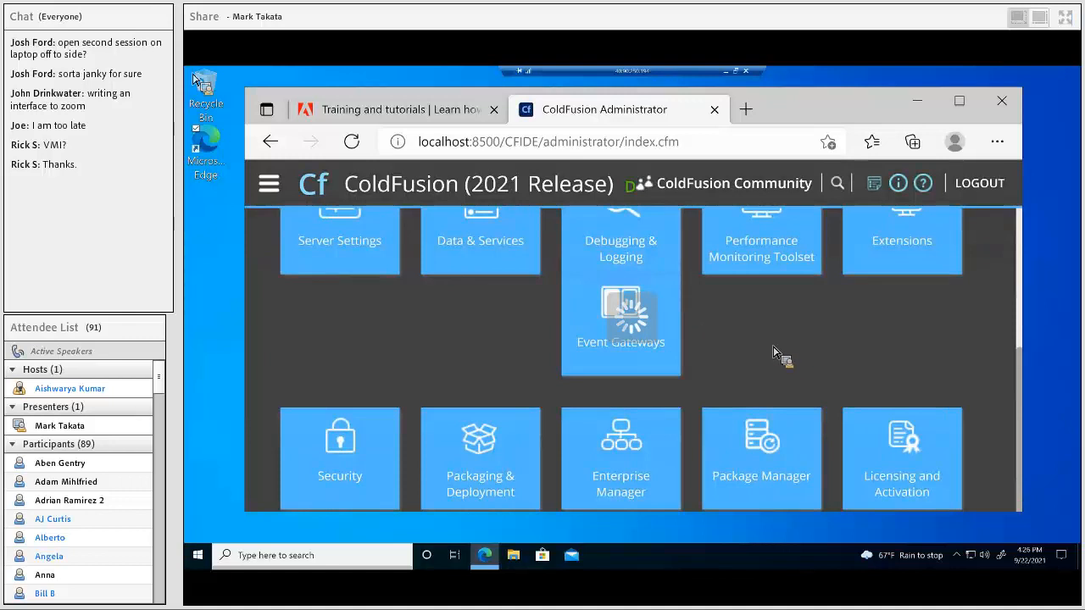
scroll(773, 352, down, 1)
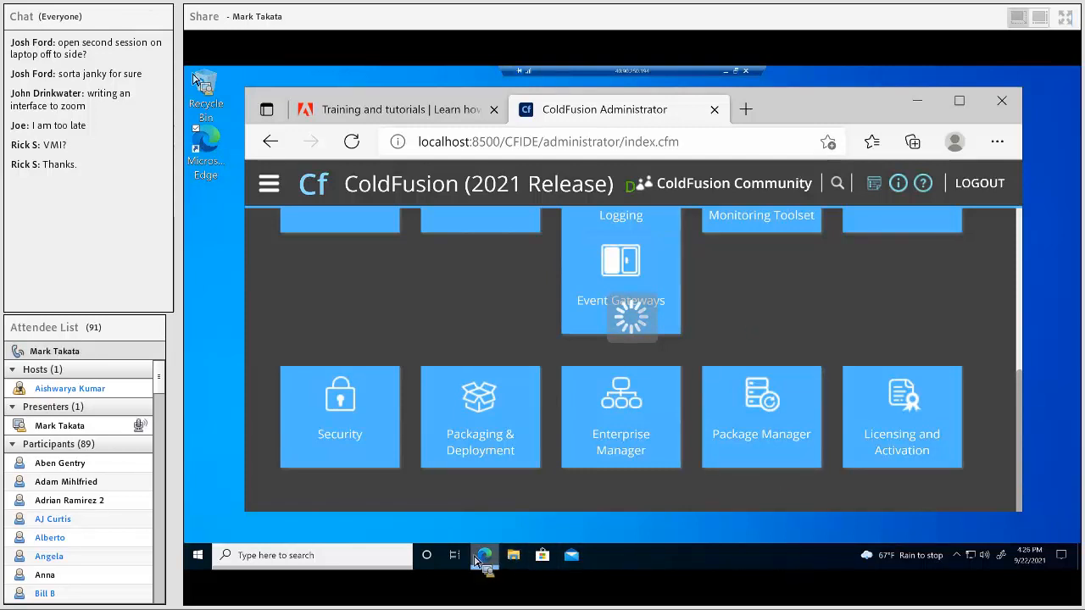
Step: Launch Notepad from search and bring up its Open file dialog
click(337, 566)
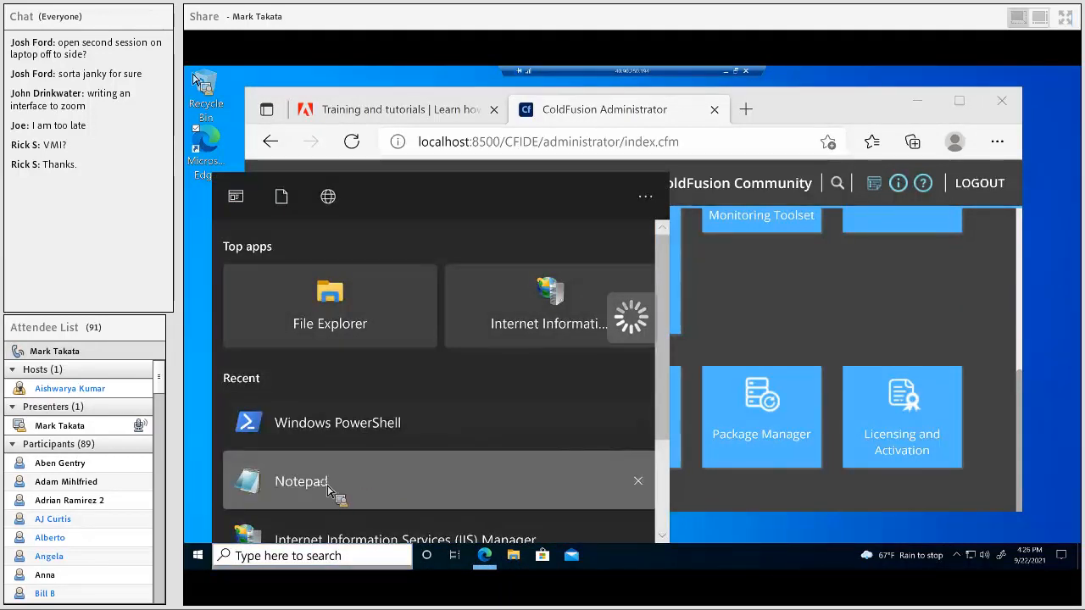
click(333, 480)
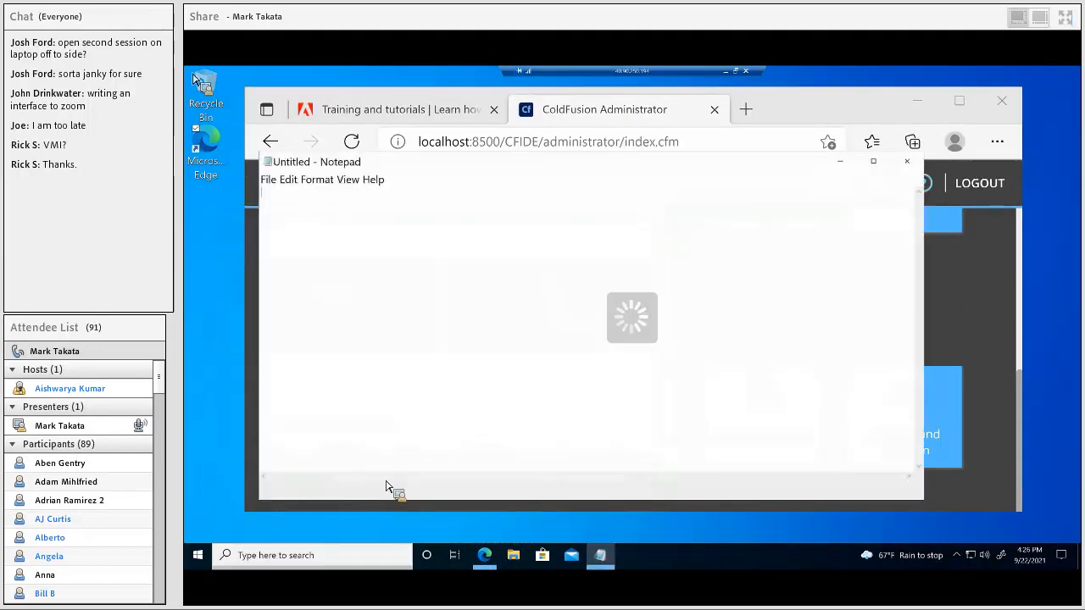
click(268, 179)
click(291, 231)
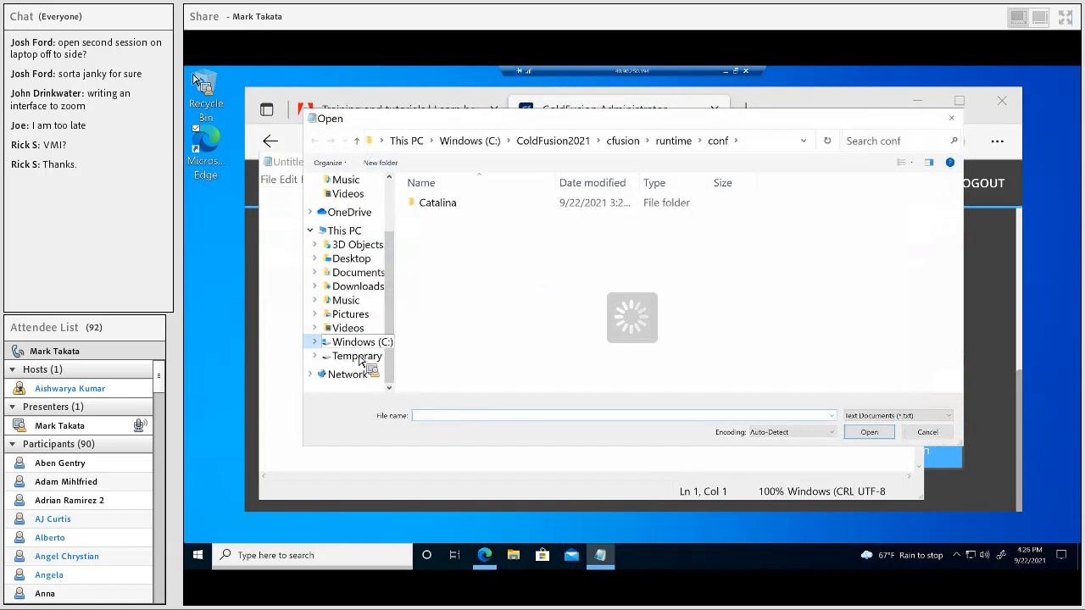
Step: Browse to C:\ColdFusion2021\cfusion\wwwroot, list All Files, and open index.cfm
click(354, 345)
double_click(437, 203)
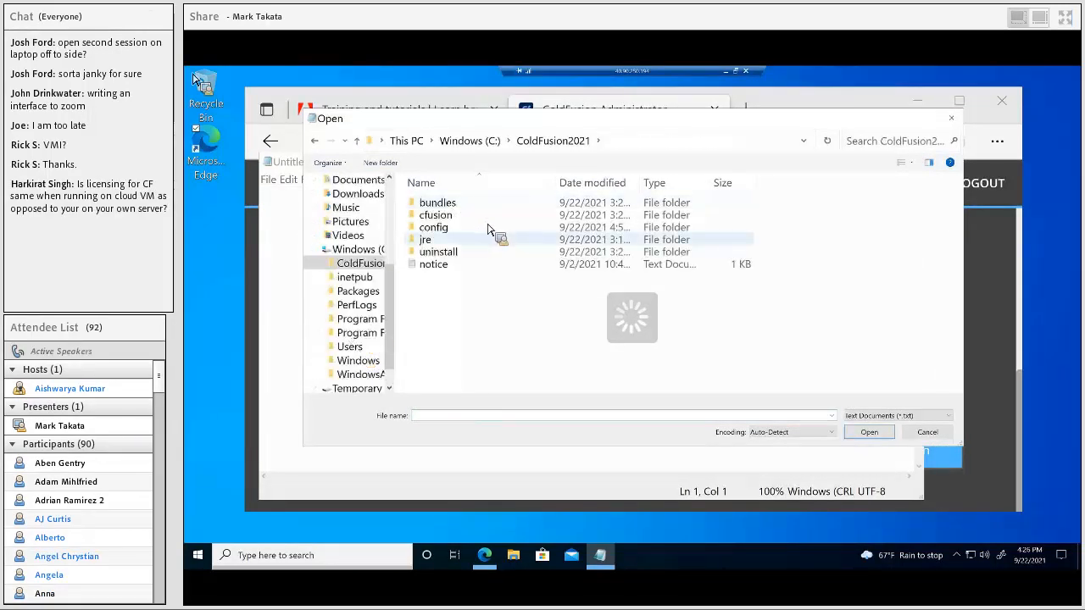
click(442, 218)
double_click(443, 218)
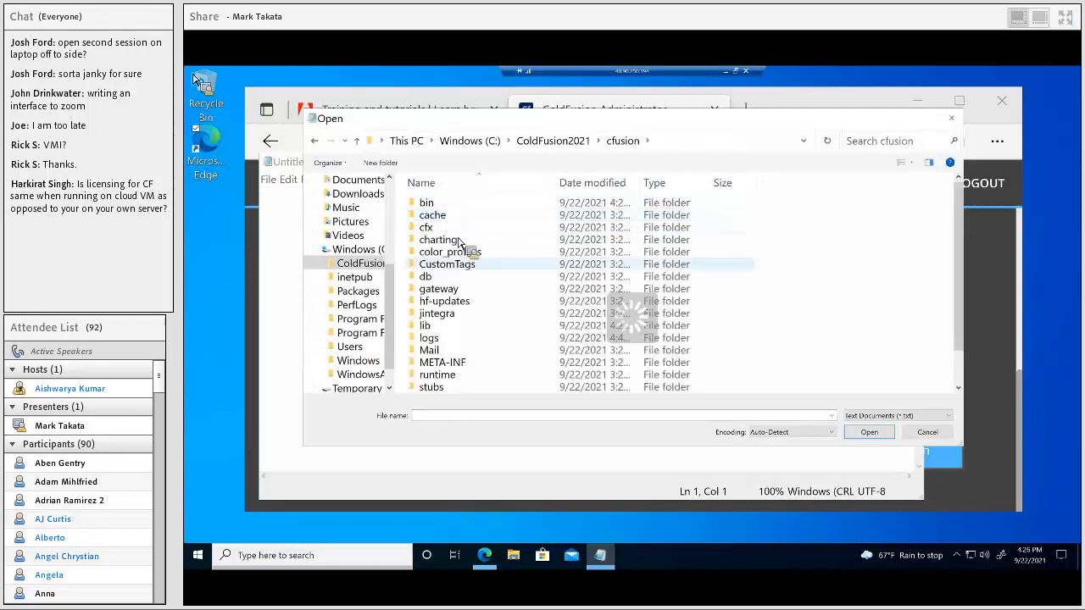
scroll(499, 292, down, 1)
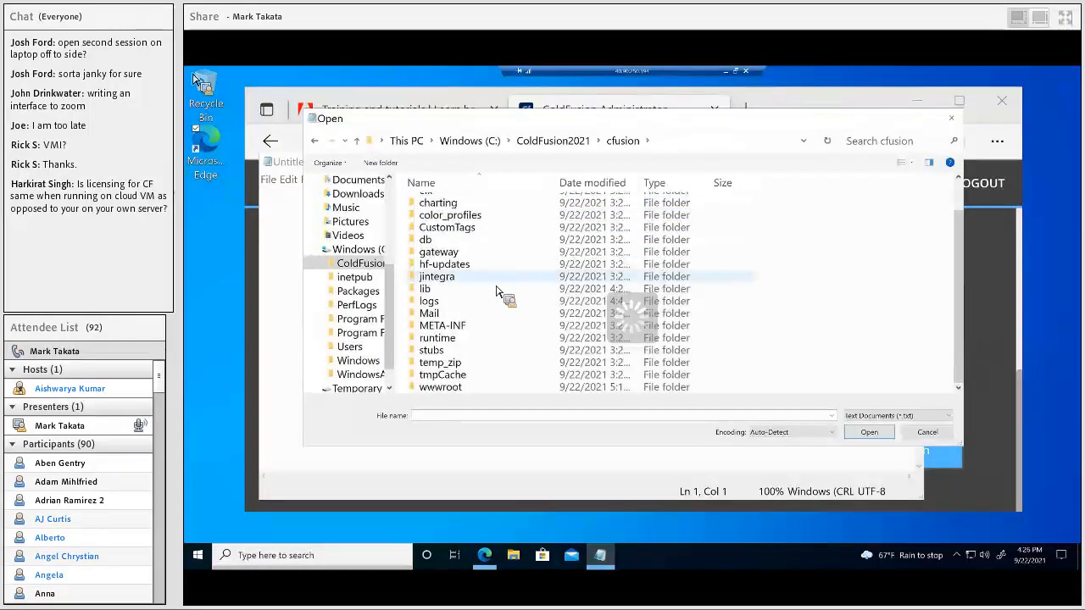
double_click(441, 388)
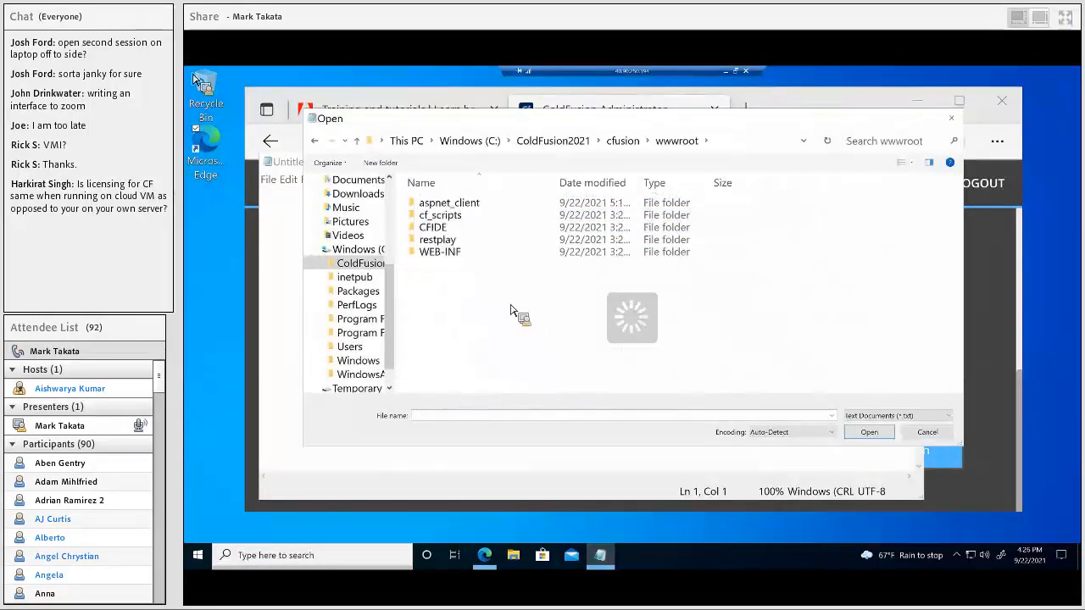
click(908, 419)
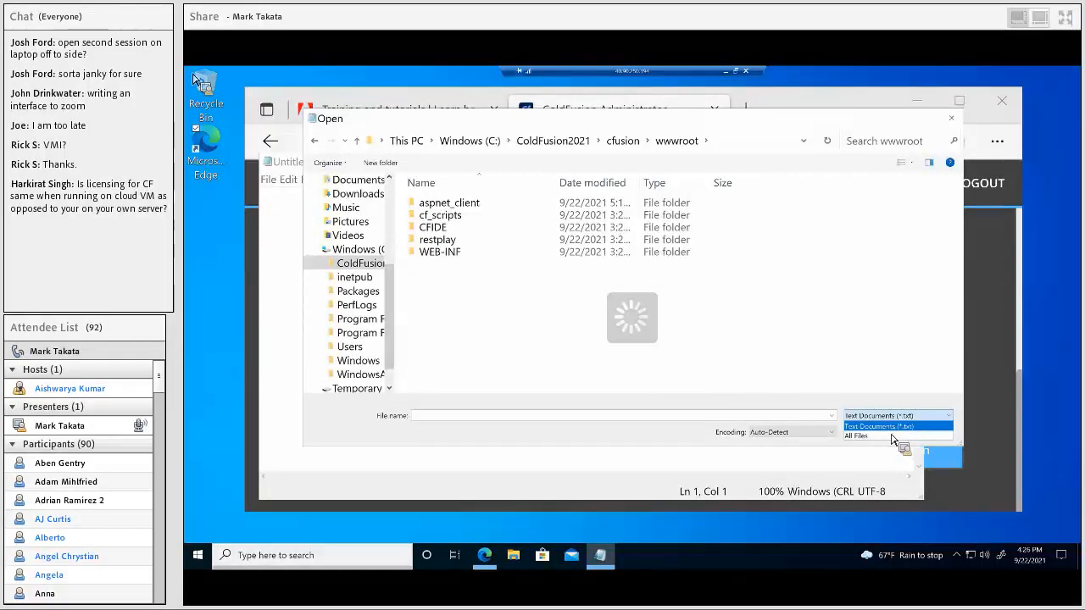
click(890, 434)
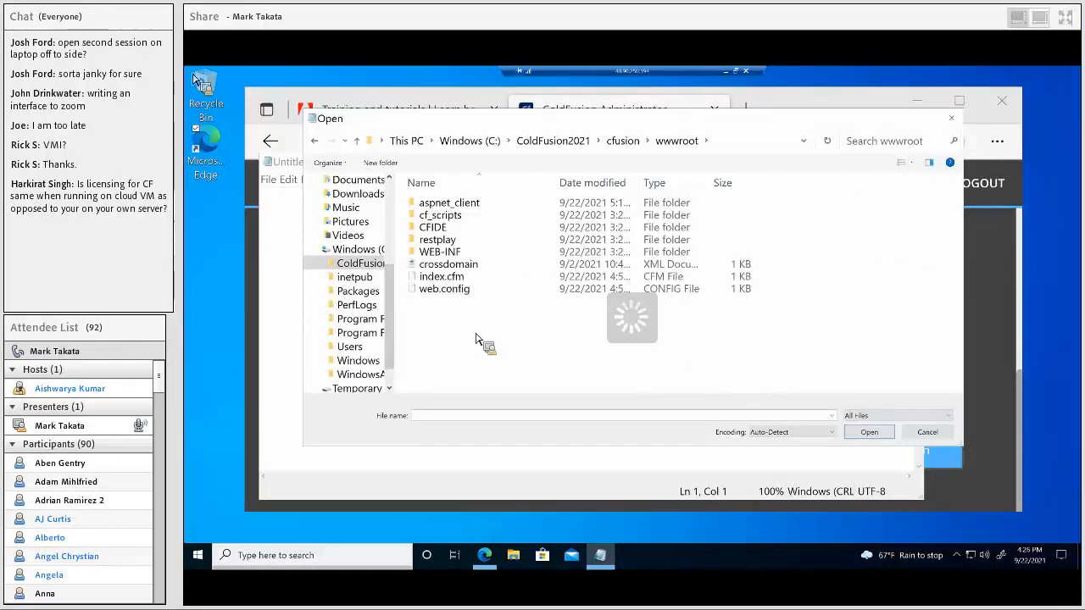
double_click(442, 278)
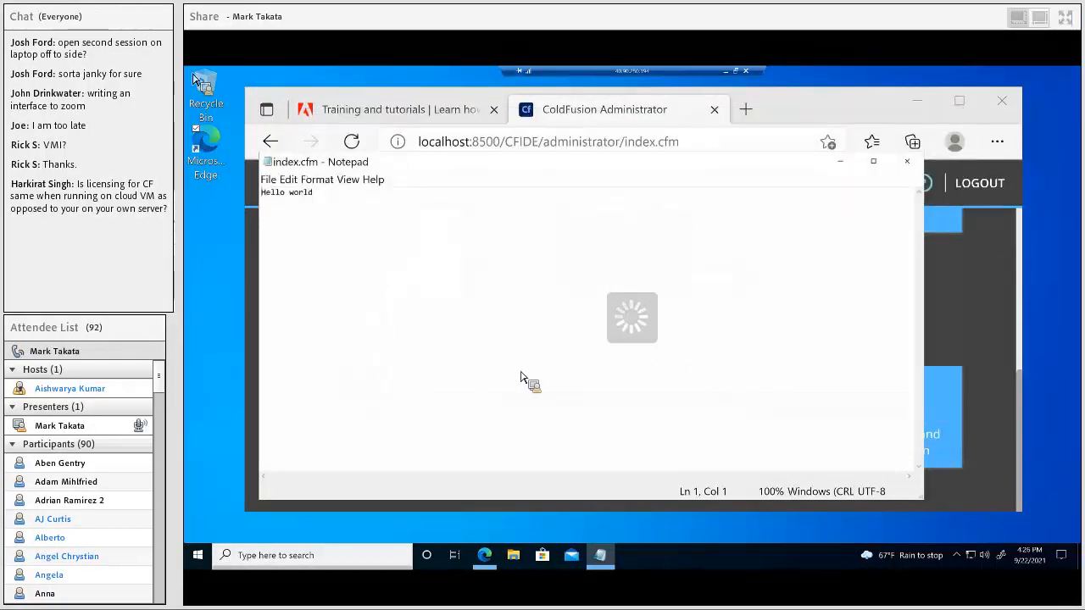
Step: Replace index.cfm with a <cfscript> block: helloworldvar = "Hello World"; writeDump(helloworldvar); then save
click(324, 197)
key(ctrl+a)
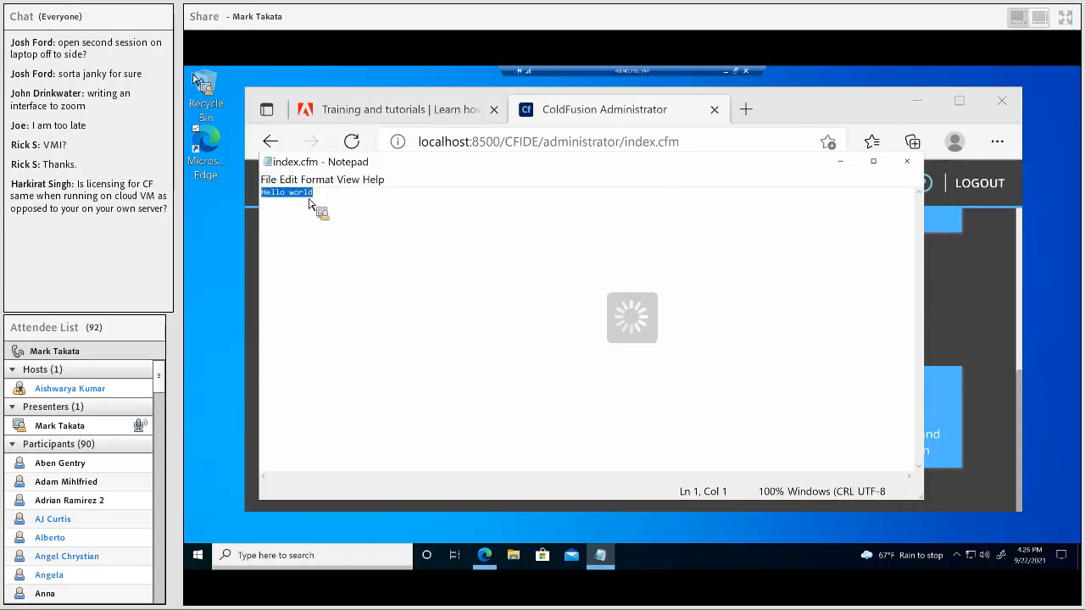
text(<c)
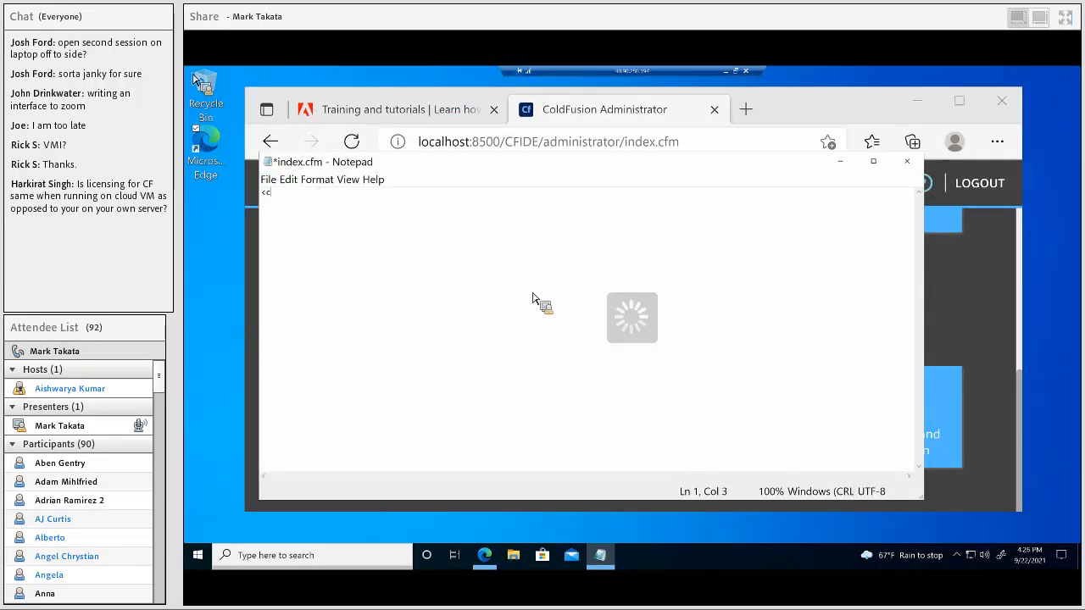
text(fscri)
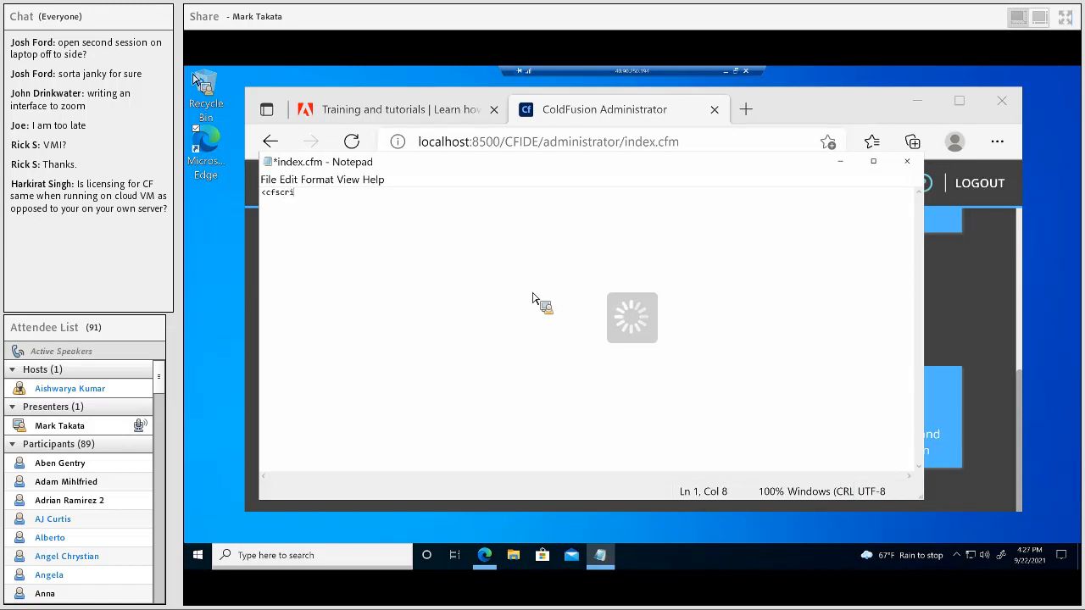
text(pt>>)
key(Return)
text(helloworldvar =)
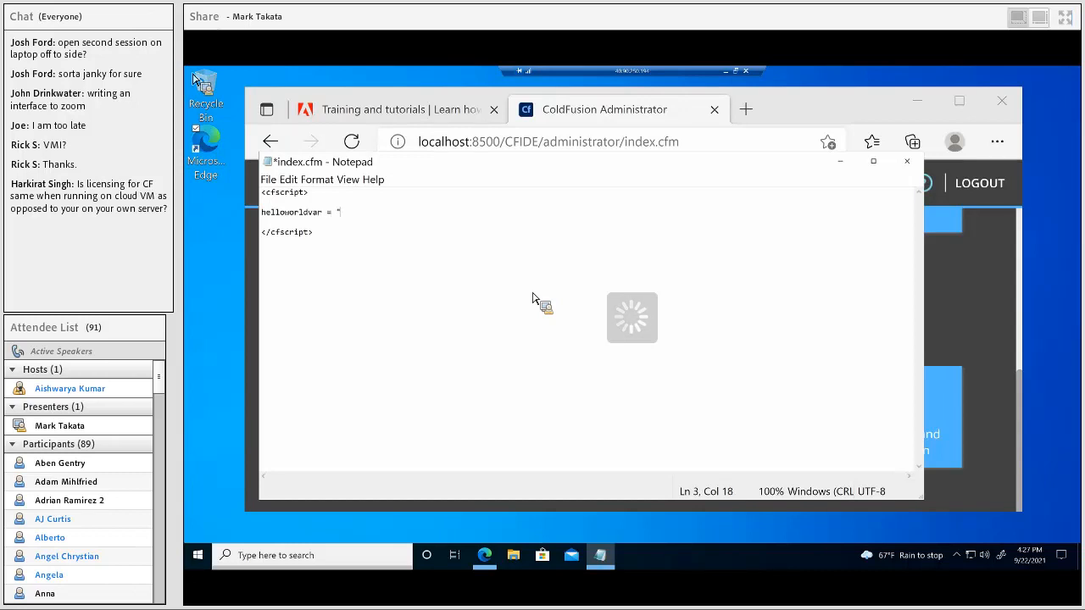
text( "Hello Wo)
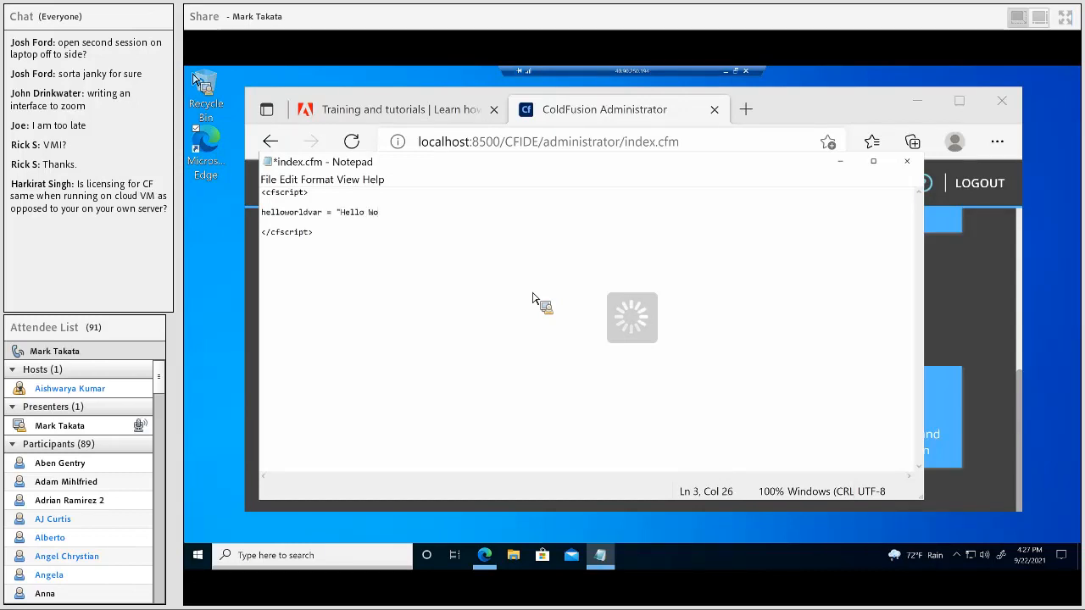
text(rld";)
key(Return)
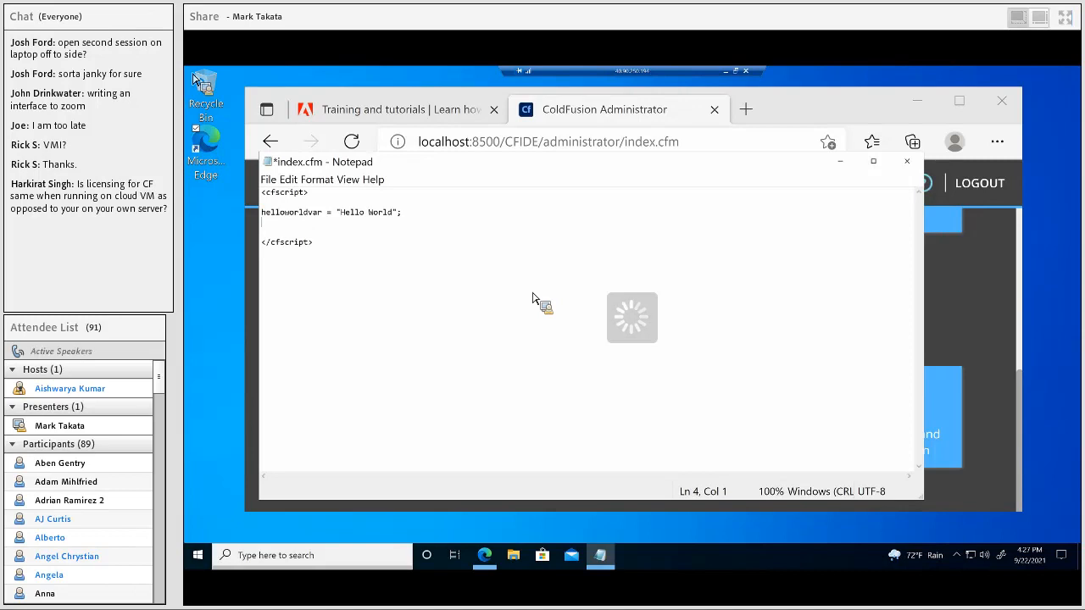
text(writeDump(helloworldvar);)
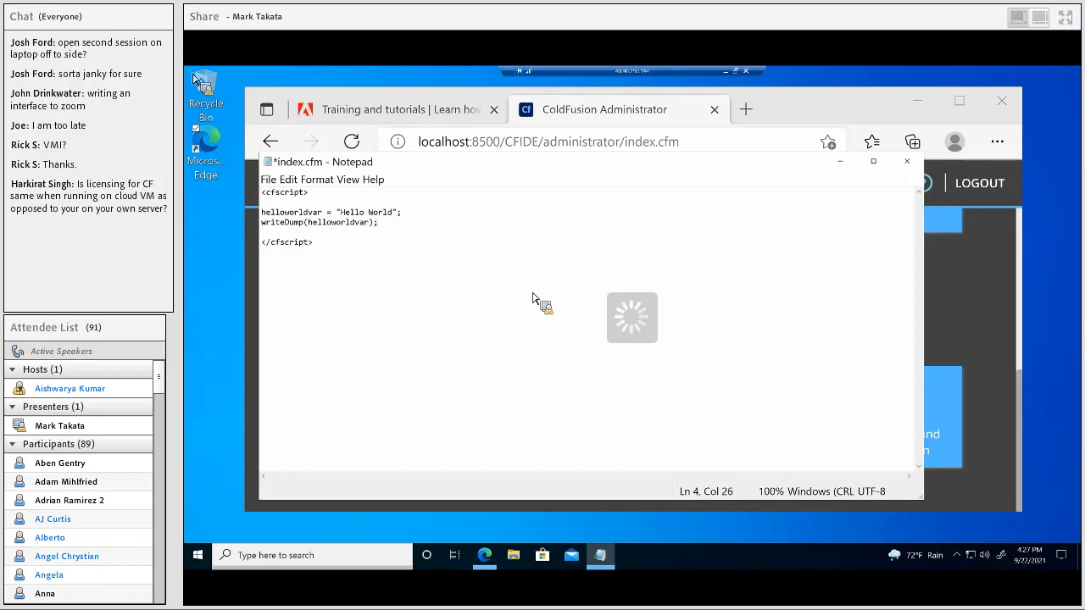
key(ctrl+s)
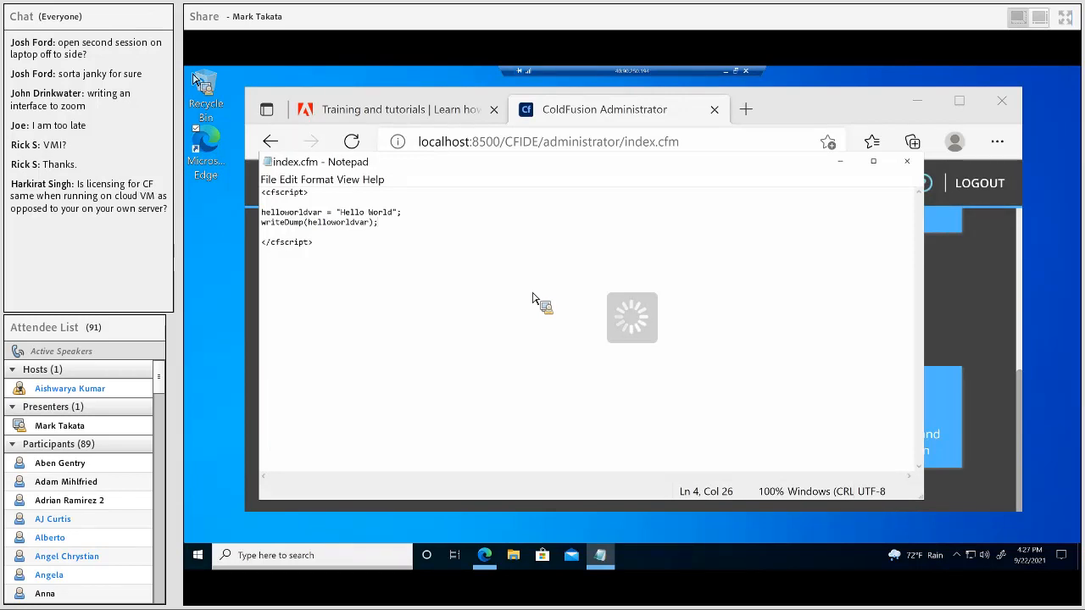
click(750, 132)
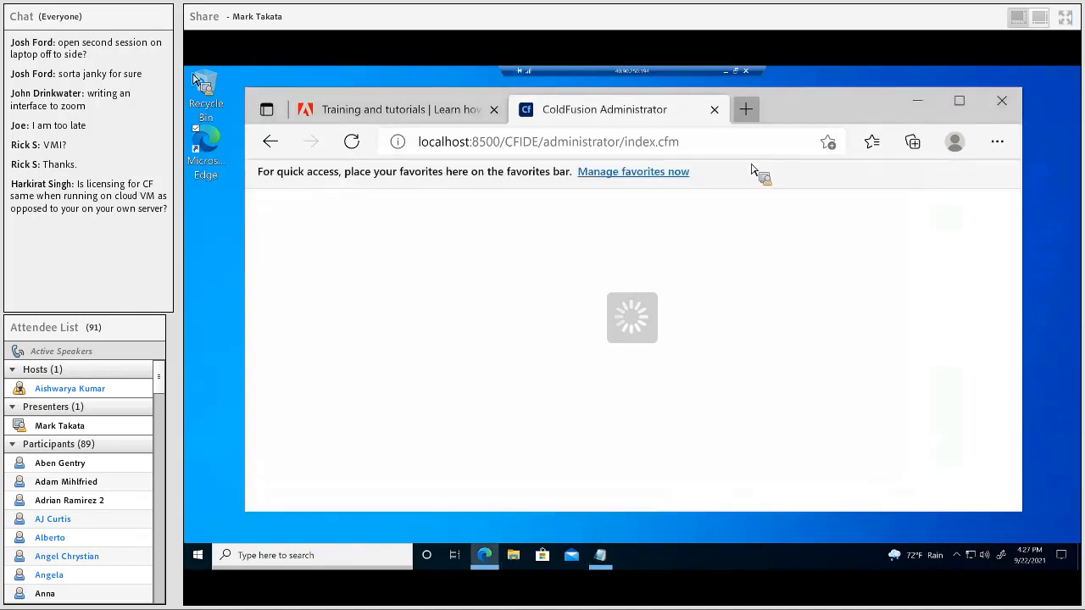
key(ctrl+t)
text(local)
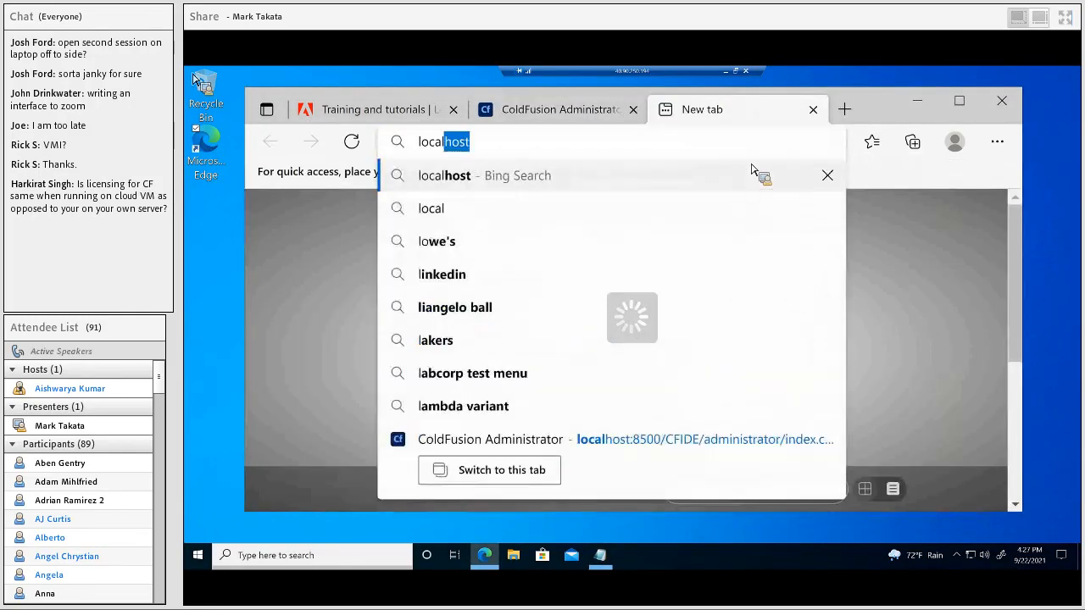
key(Return)
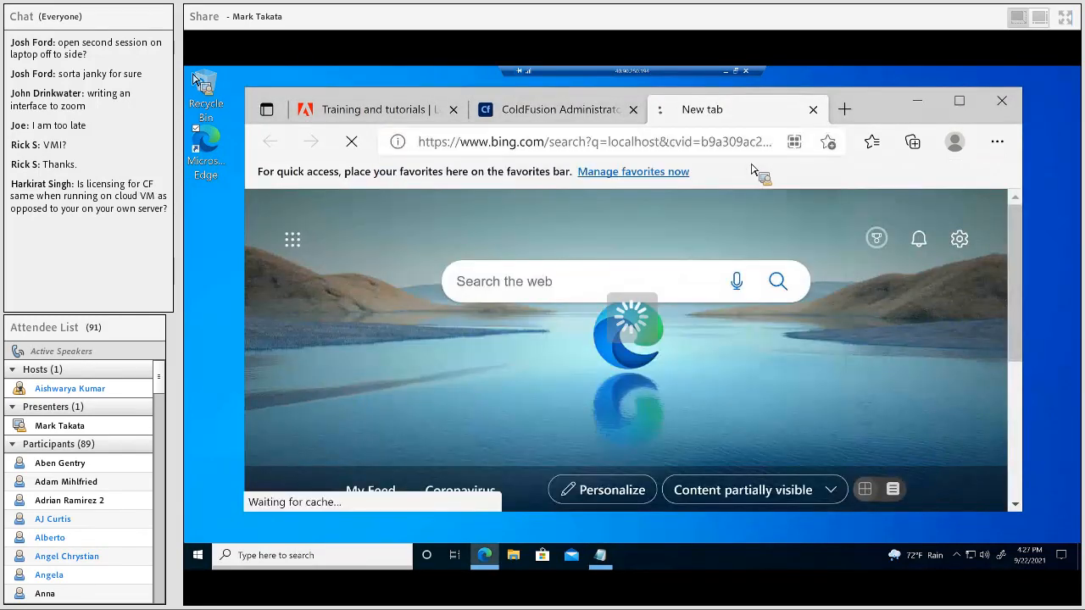
key(ctrl+l)
text(ht)
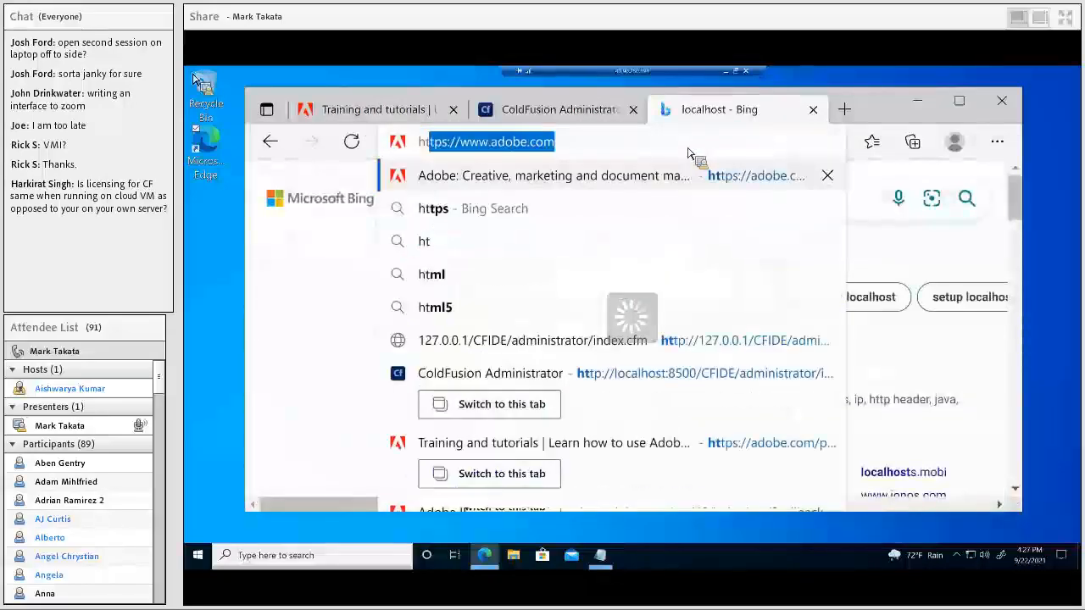
text(tps://)
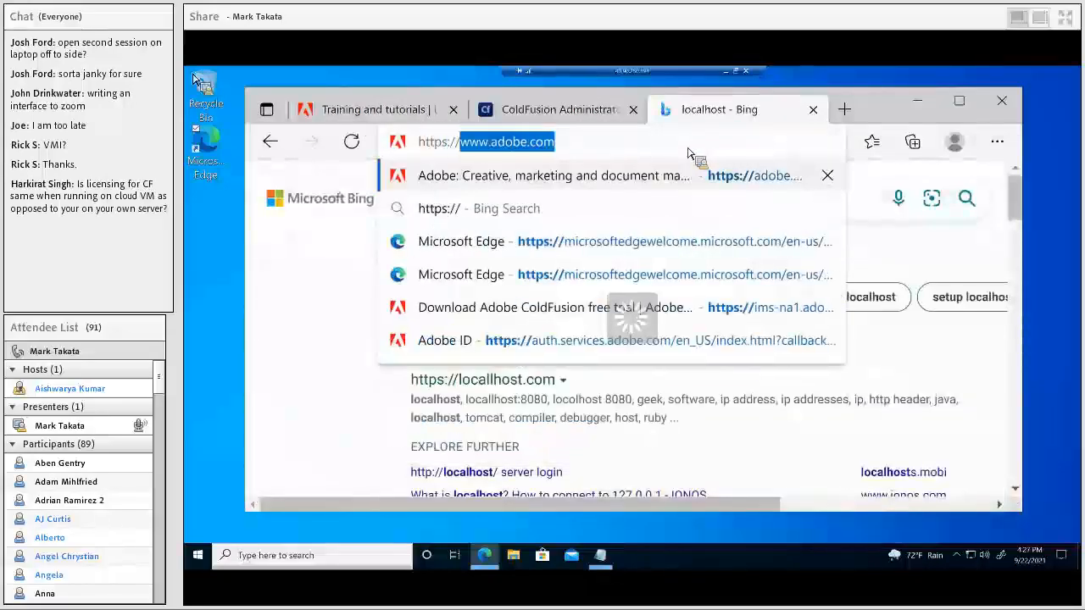
text(localhost)
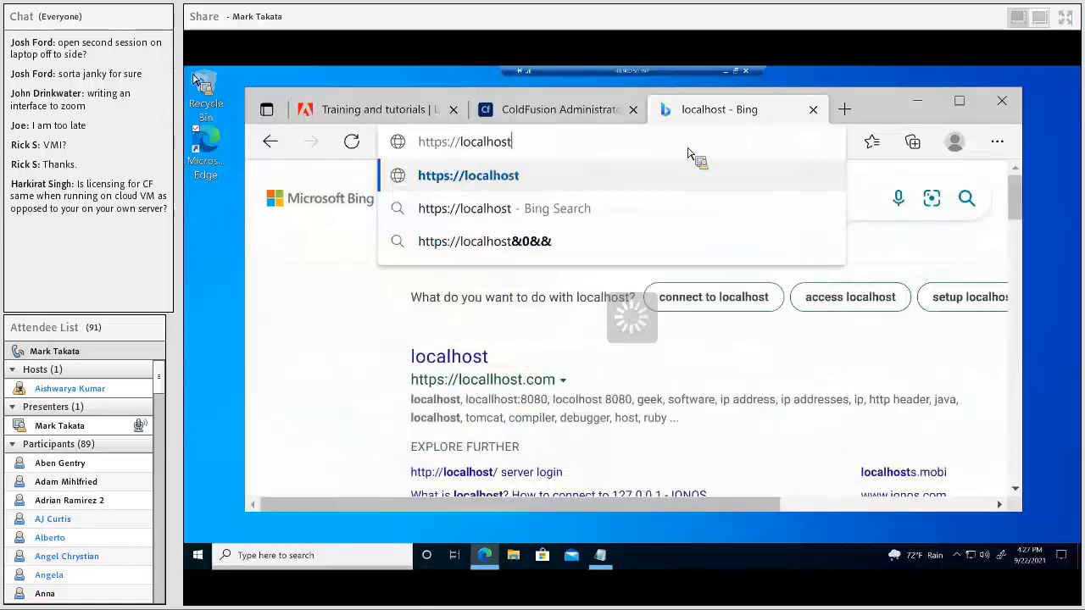
key(Return)
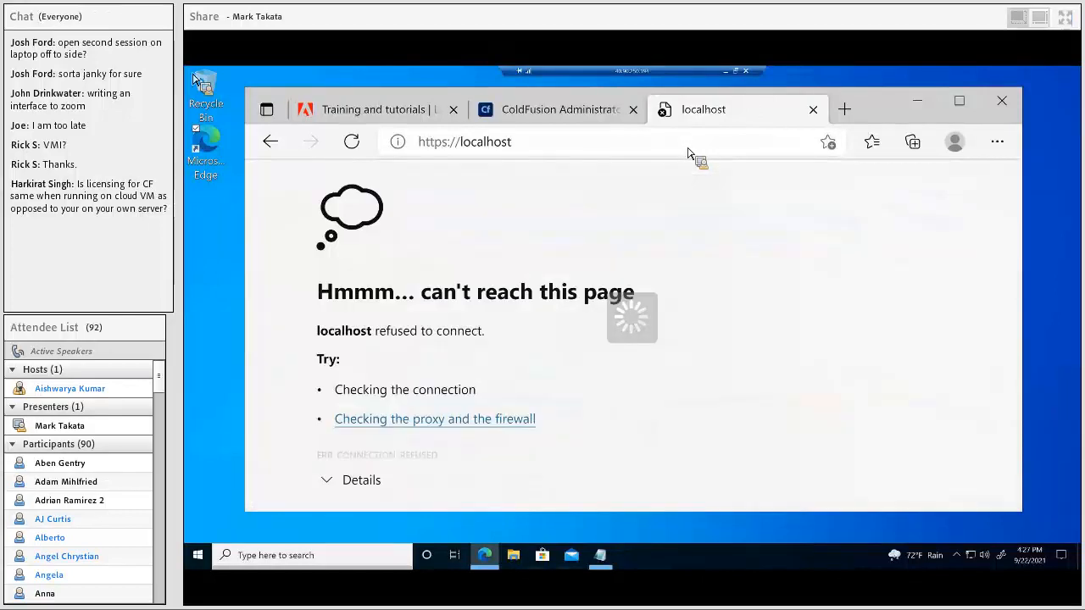
Step: Load localhost/index.cfm, then drop the 's' from https to load it over plain http
click(619, 147)
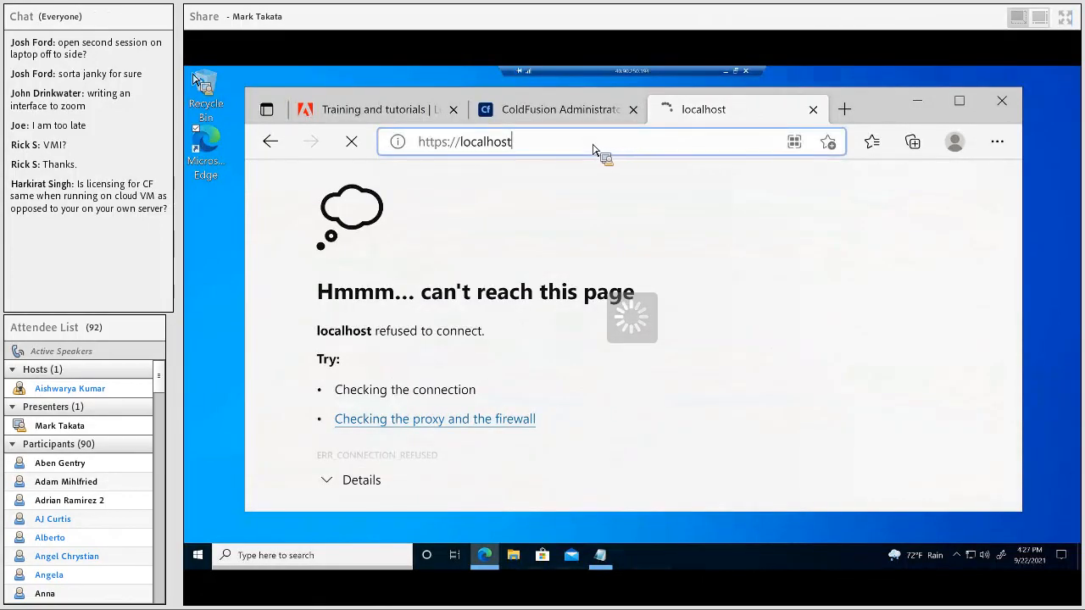
text(/inde)
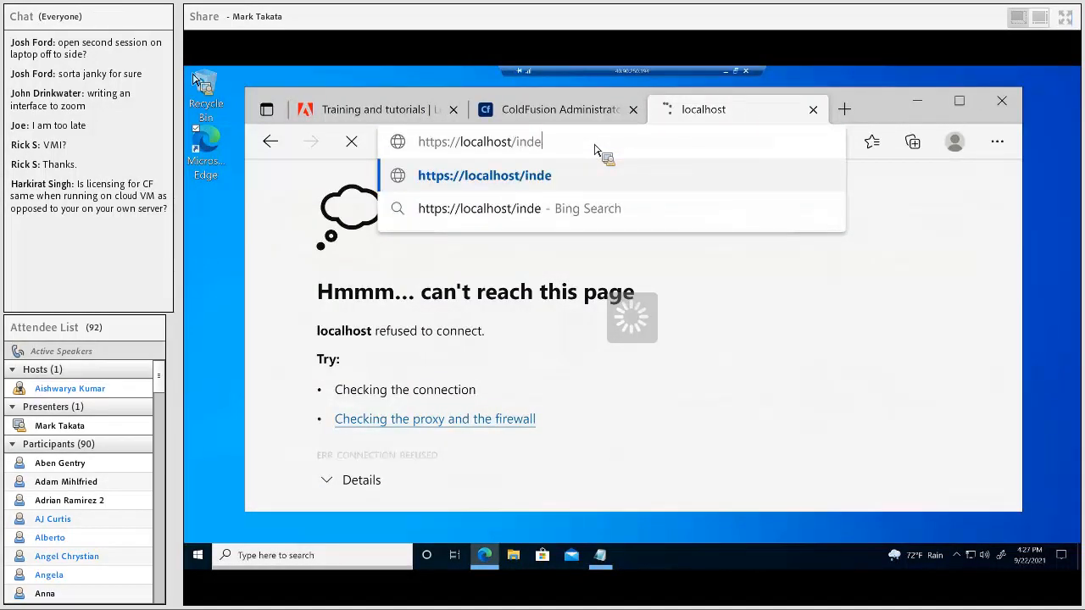
text(x.cfm)
key(Return)
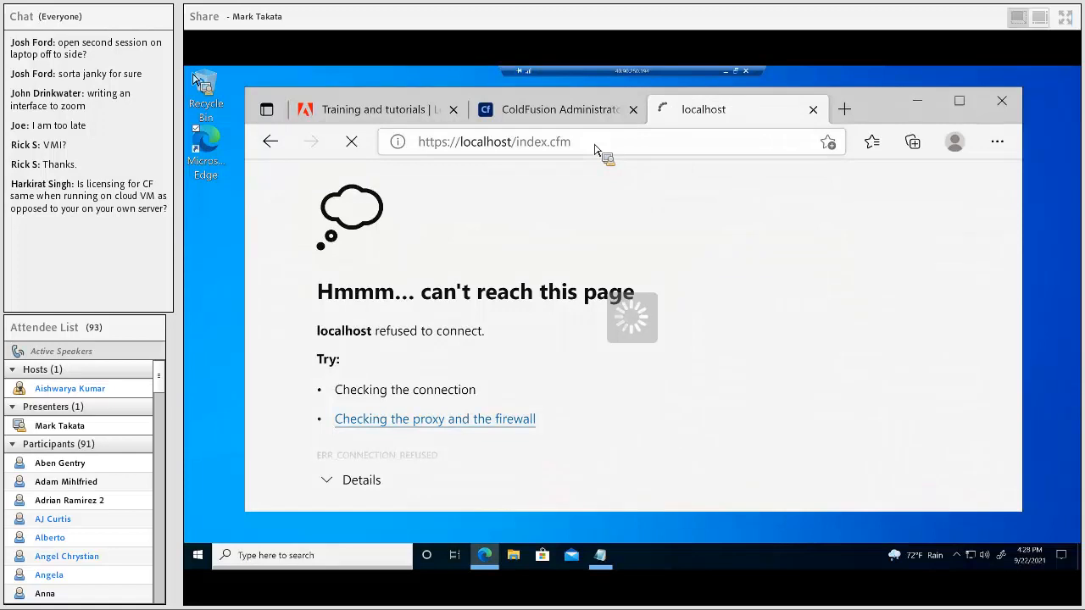
click(455, 147)
click(458, 146)
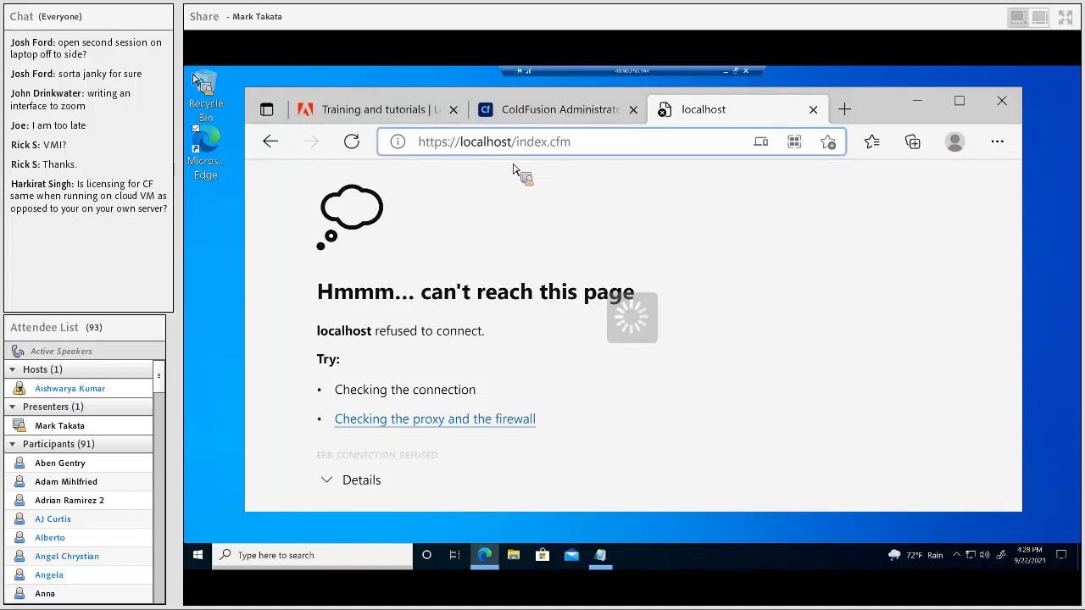
key(BackSpace)
key(Return)
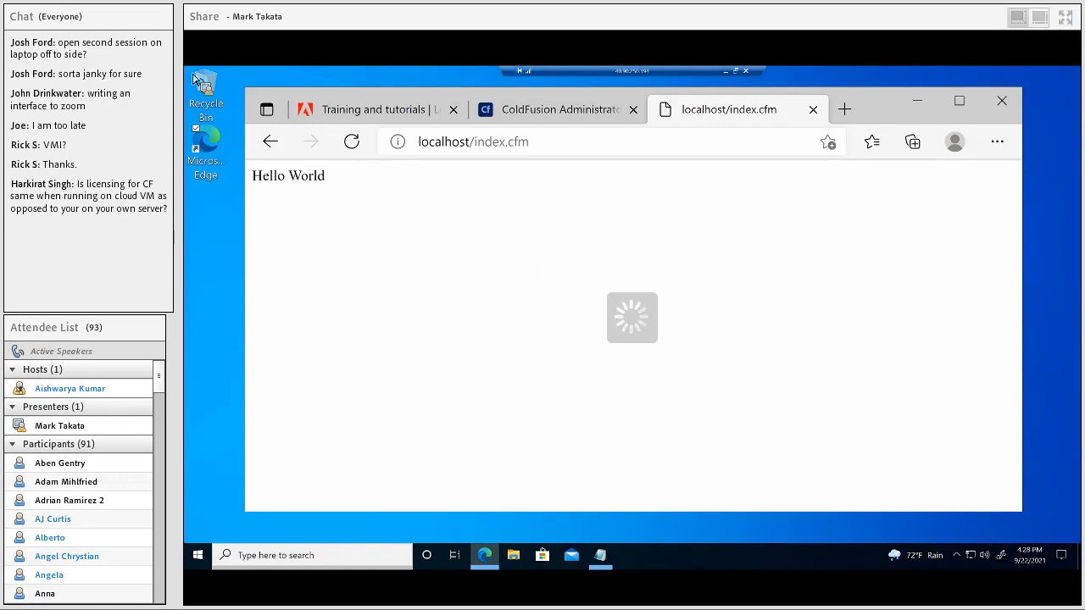
Step: Minimize the remote desktop session and show the local desktop
click(725, 72)
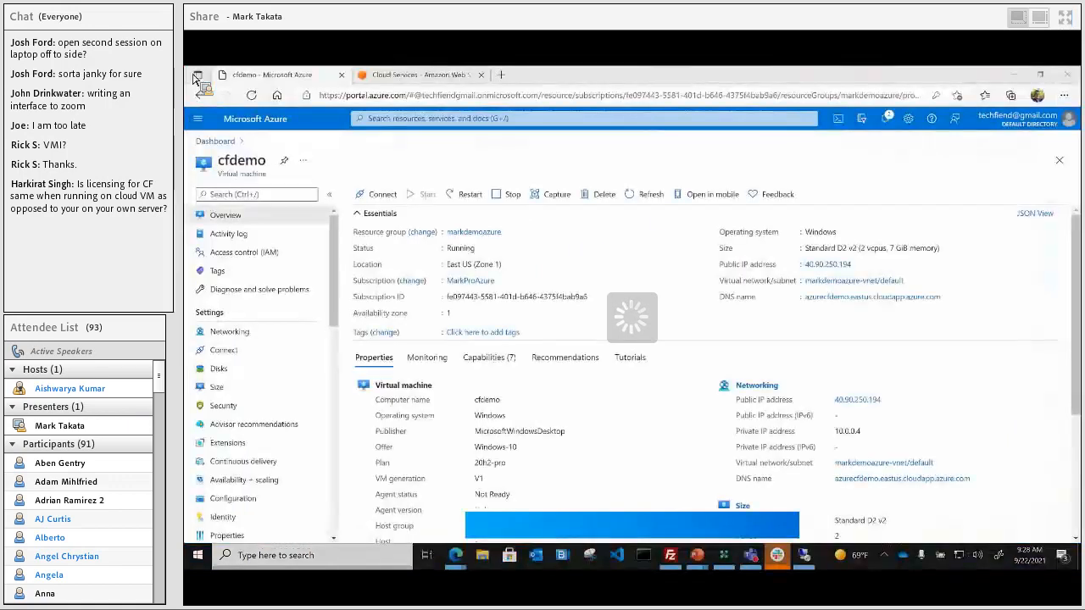
key(super+d)
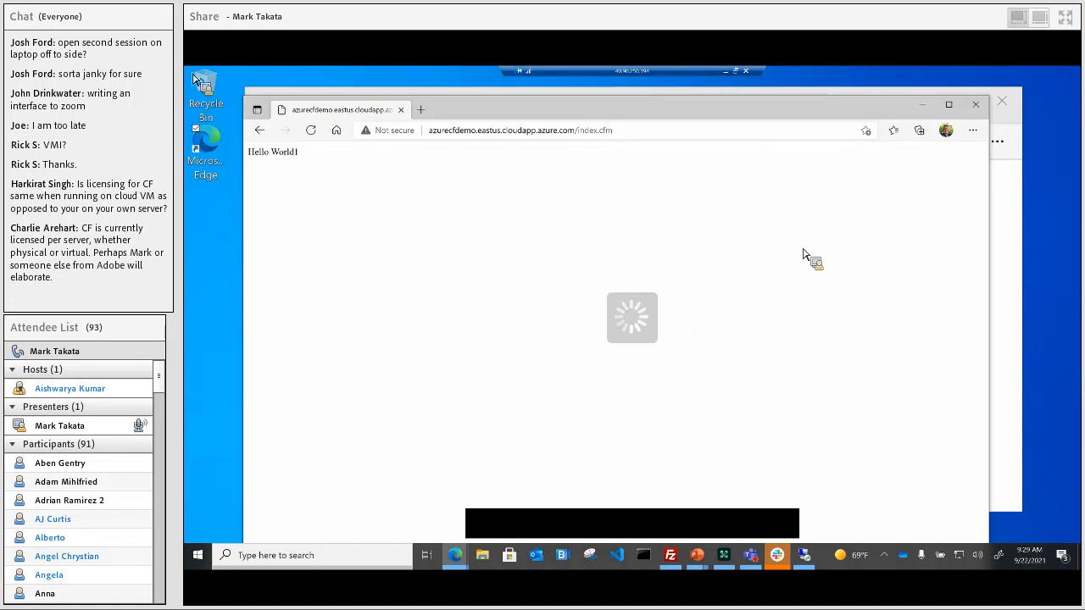
Step: Minimize the local browser showing the public index.cfm page
click(922, 109)
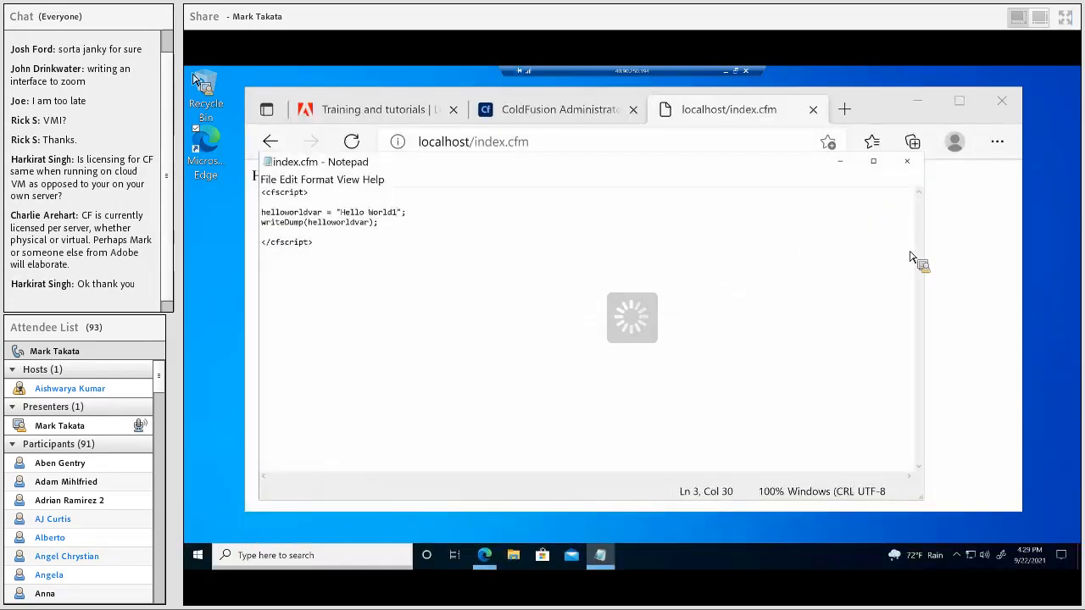
Step: Disconnect from the cfdemo VM and switch to the Amazon Web Services browser tab
click(746, 71)
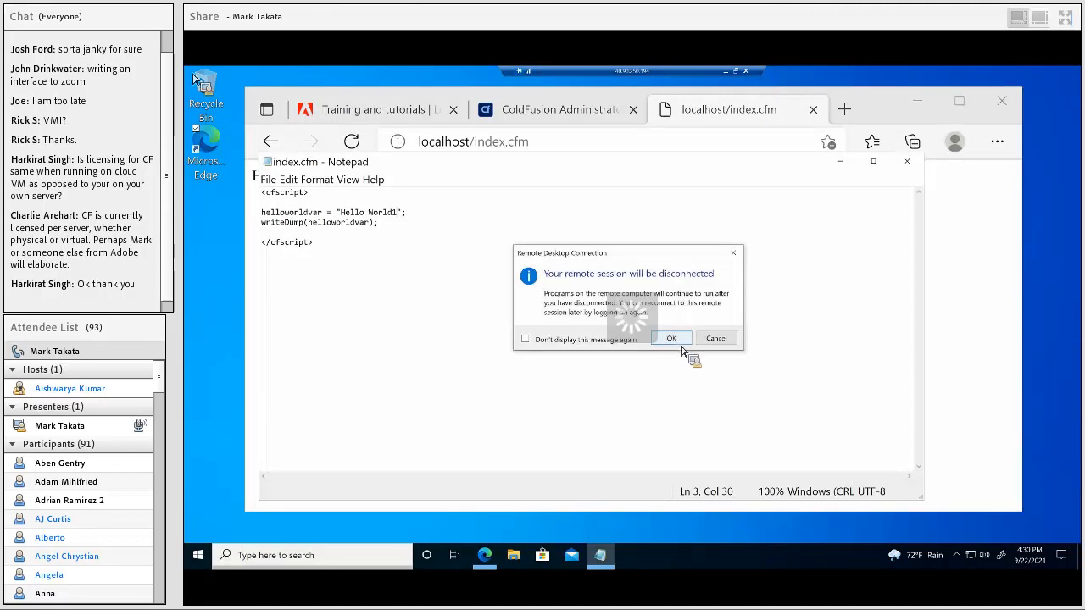
click(683, 341)
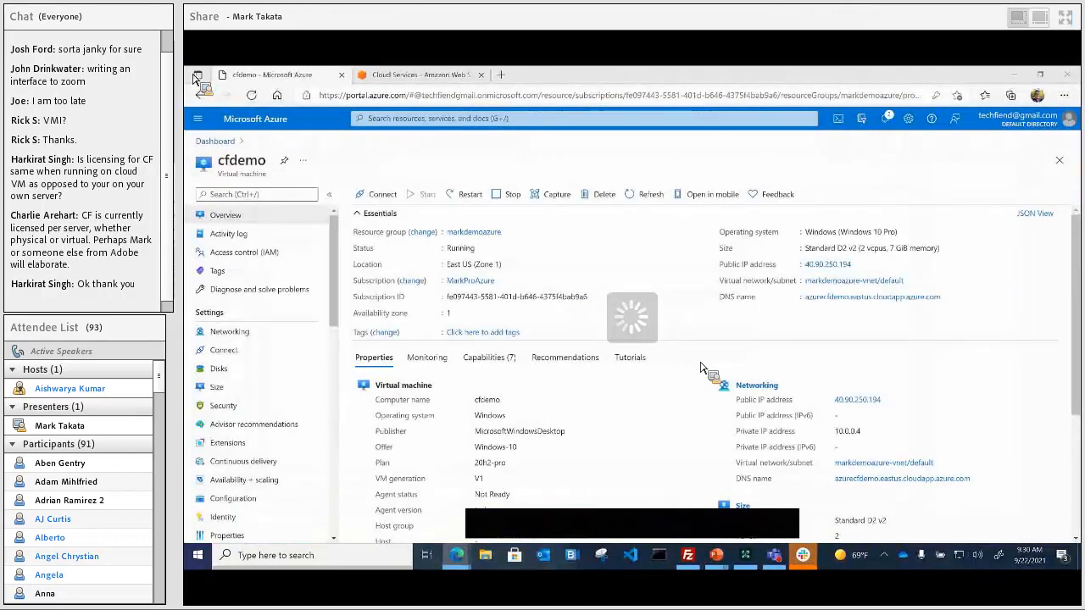
click(406, 75)
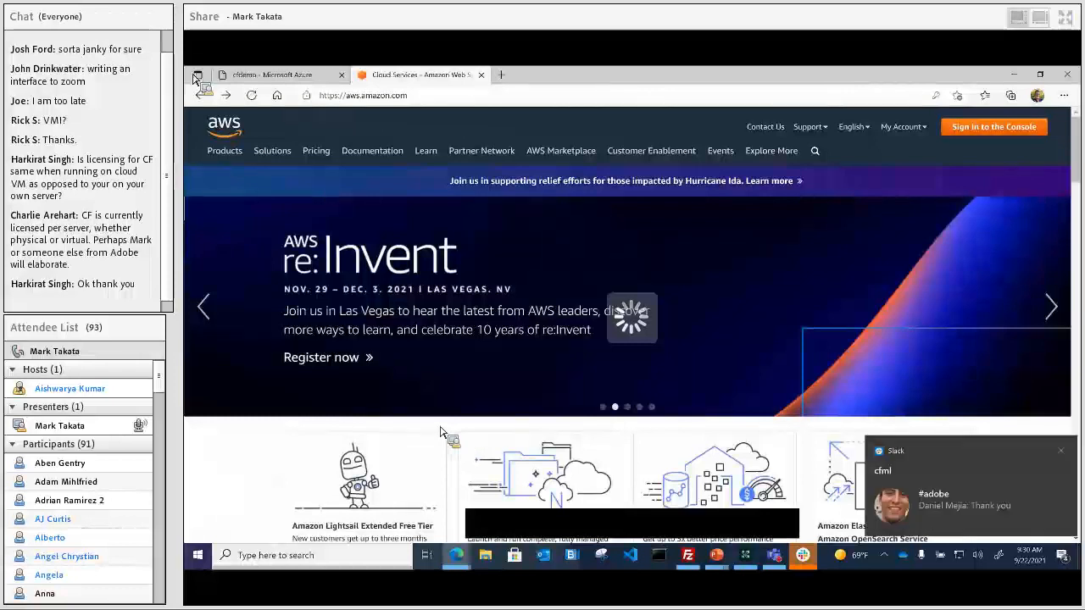
Step: Dismiss the Slack notification and browse the Products menu on the AWS homepage
click(1055, 450)
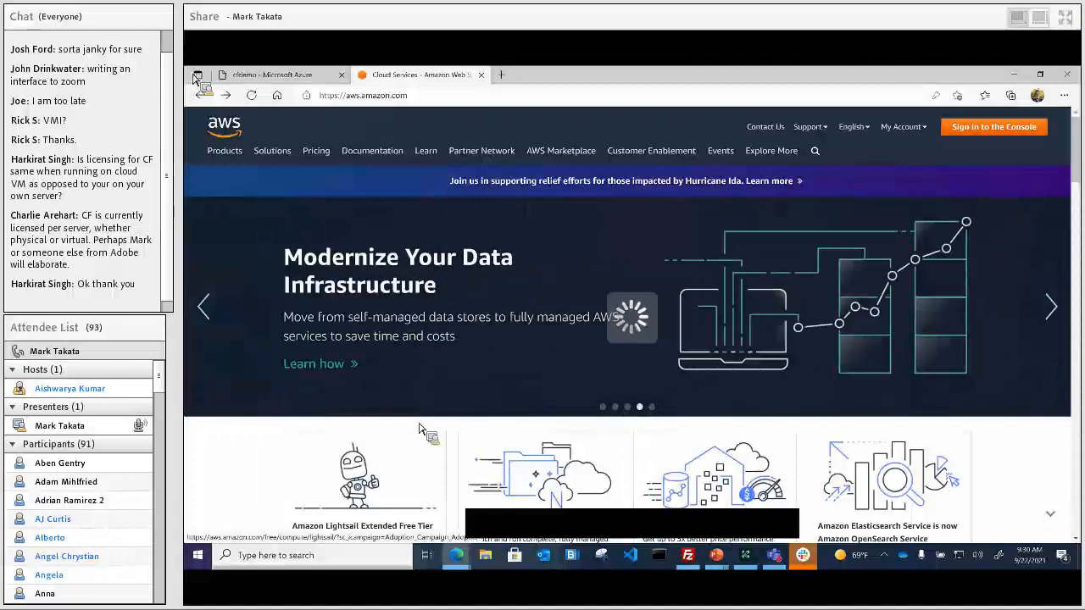
mouse_move(227, 161)
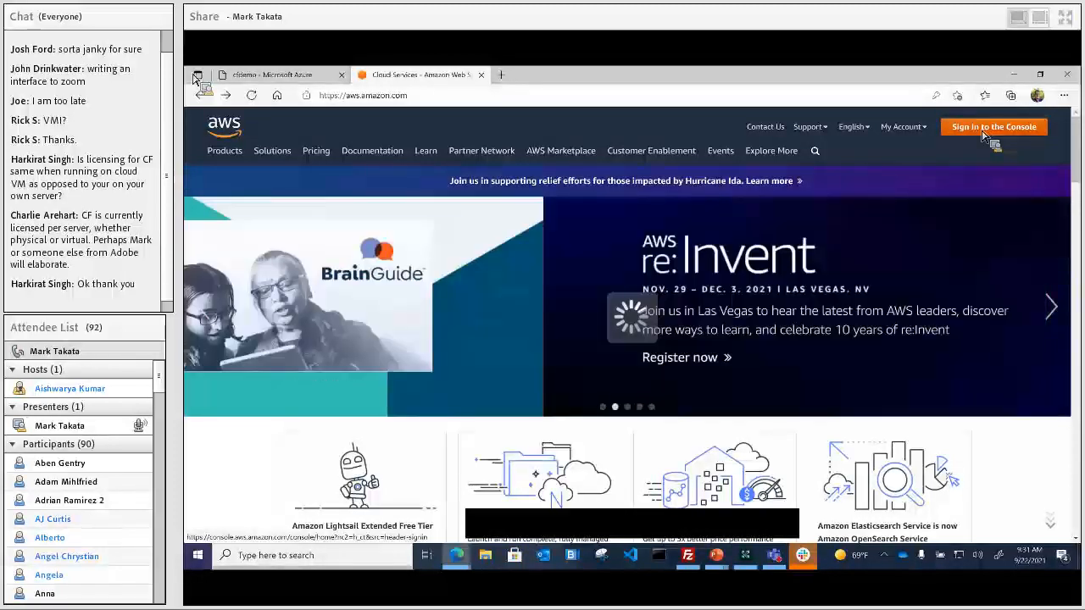
Step: Sign in to the AWS Management Console from the AWS homepage
click(984, 136)
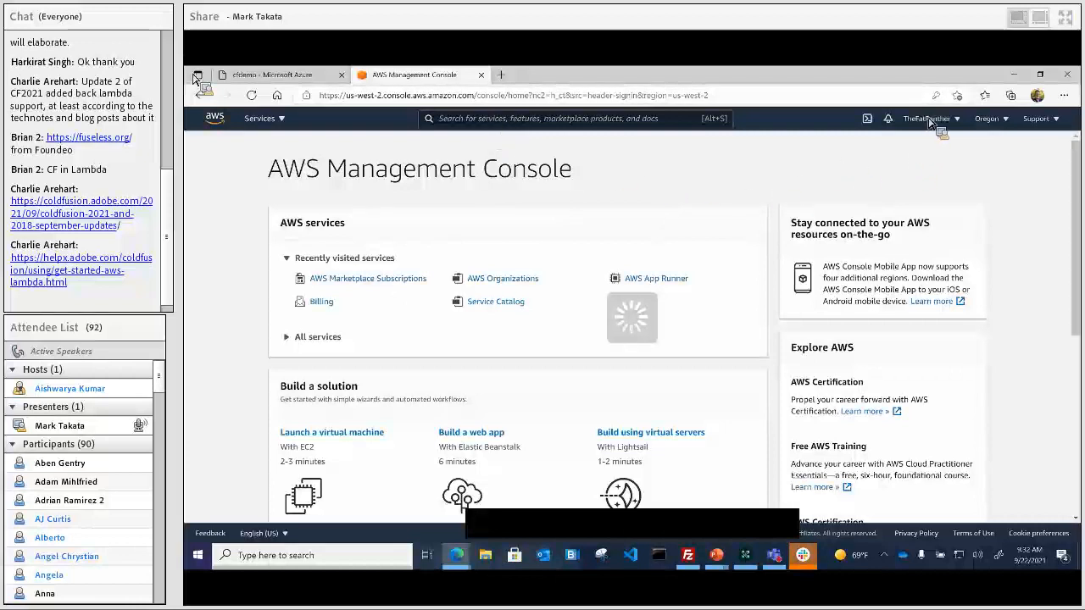
Step: Search the console for 'coldfusion 2021', filter to Marketplace results, and open the Adobe ColdFusion (2021 Release) Ubuntu Linux listing
click(514, 126)
text(coldfusio)
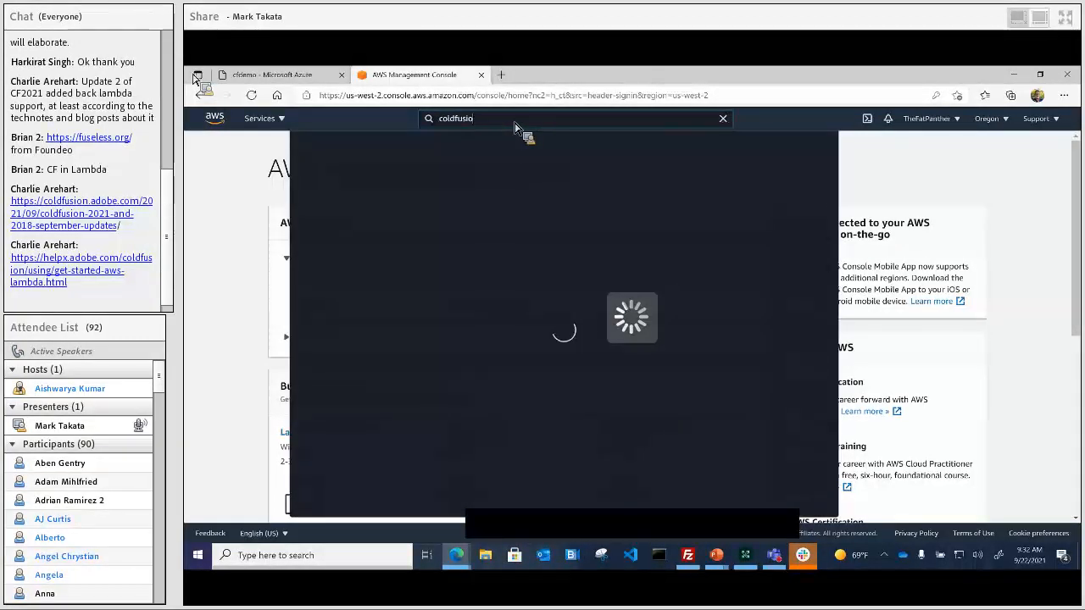
text(n 2021)
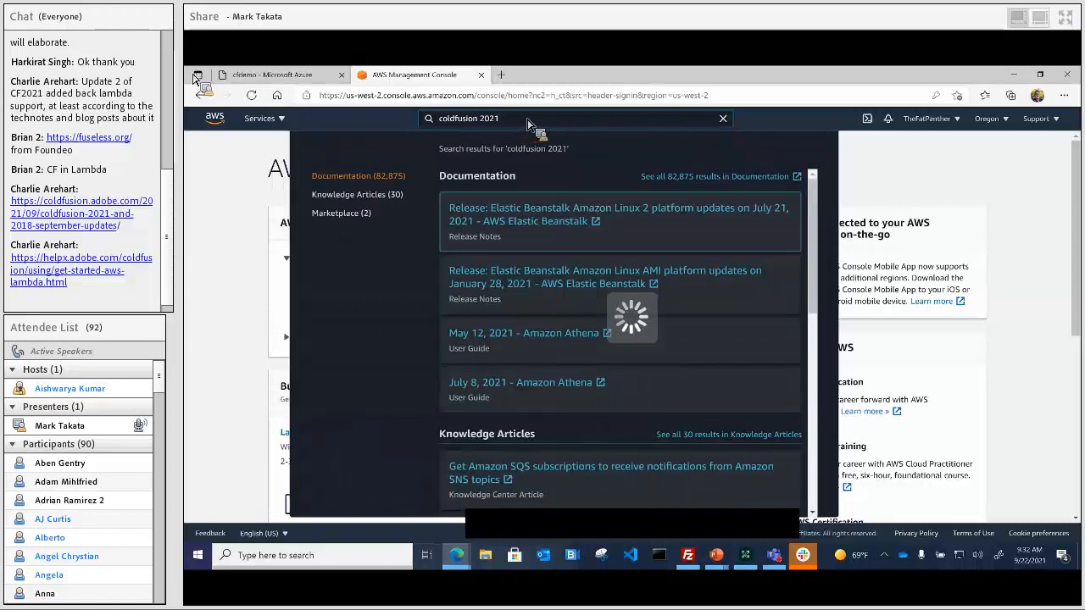
click(348, 215)
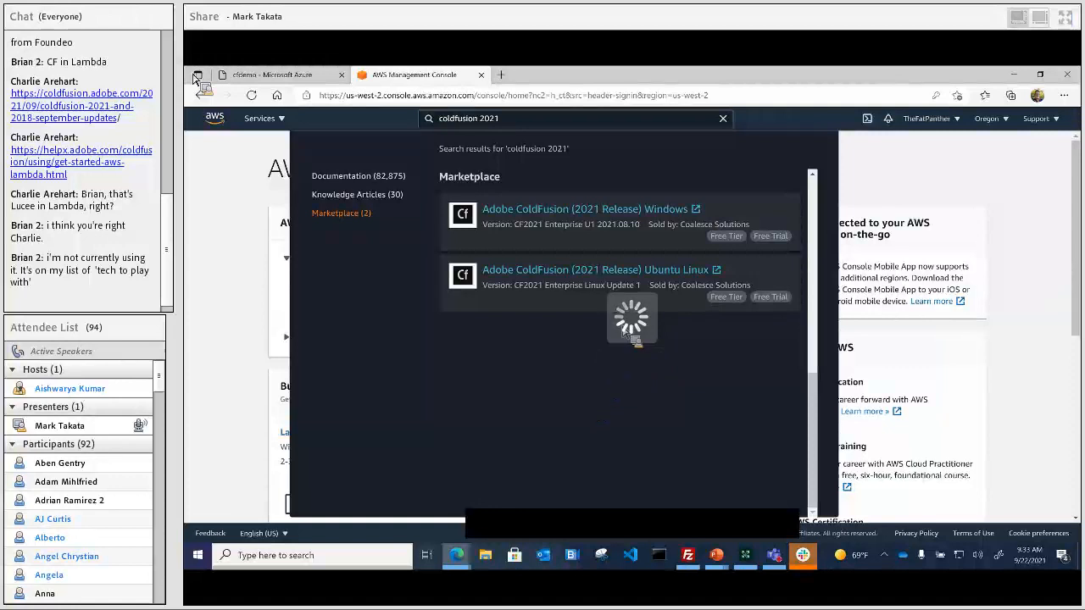
click(611, 276)
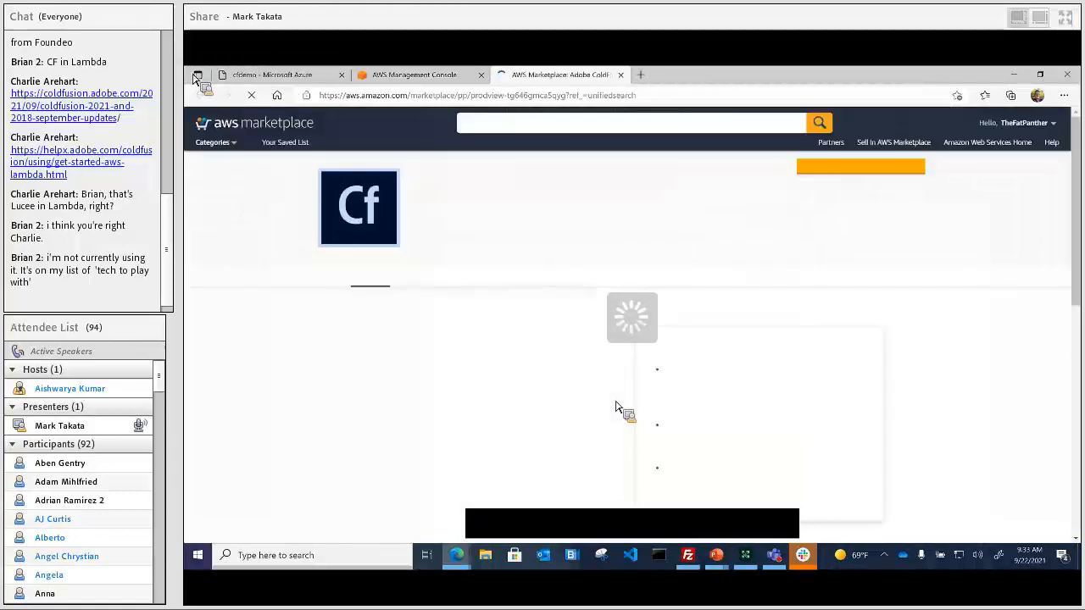
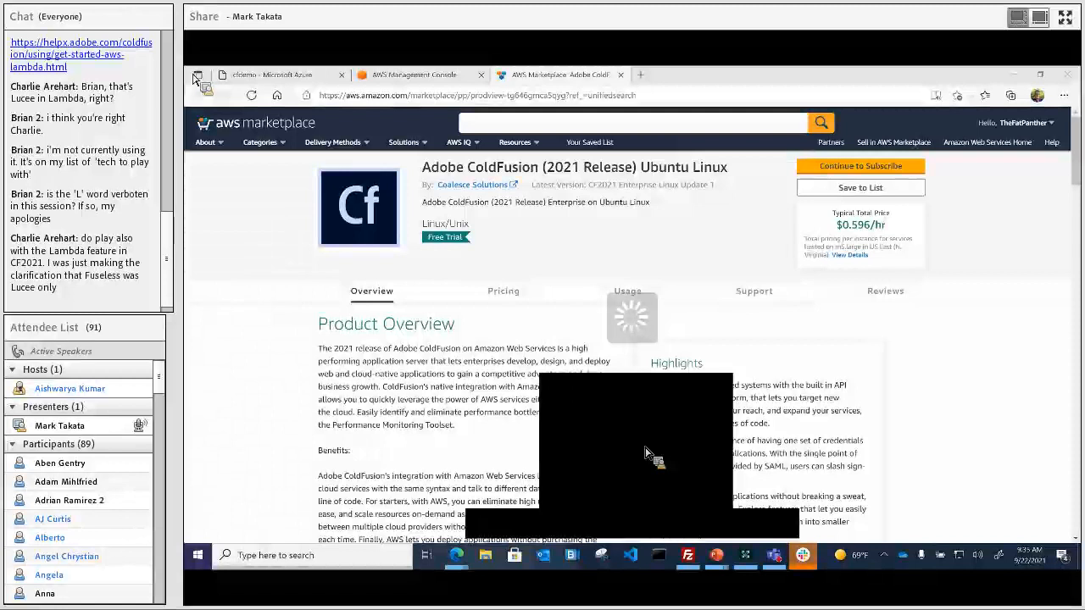
Step: Subscribe to Adobe ColdFusion (2021 Release) Ubuntu Linux and accept the Marketplace terms
click(1065, 16)
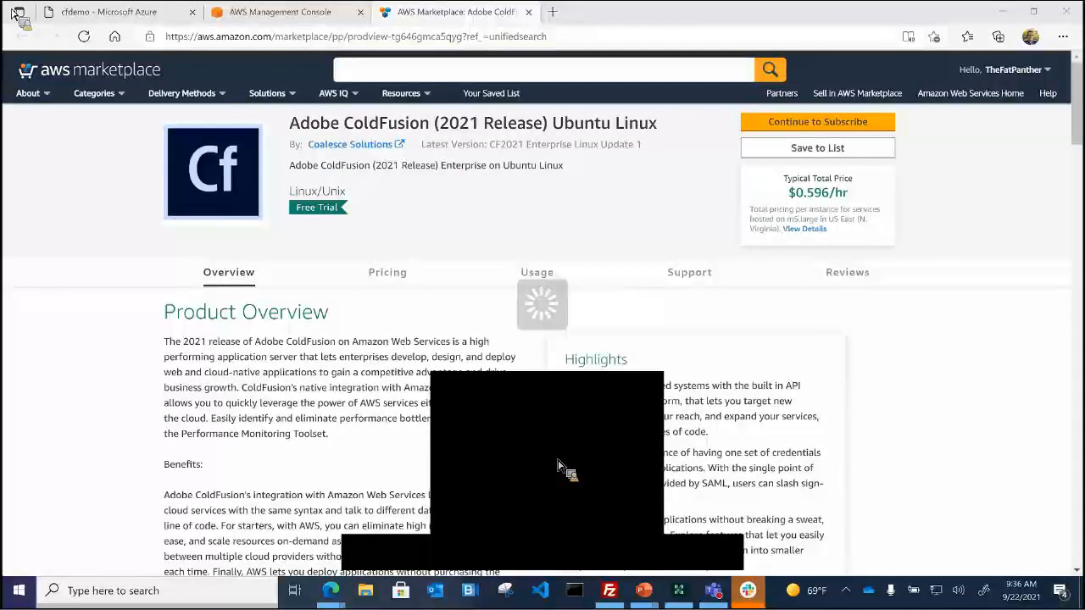
mouse_move(14, 15)
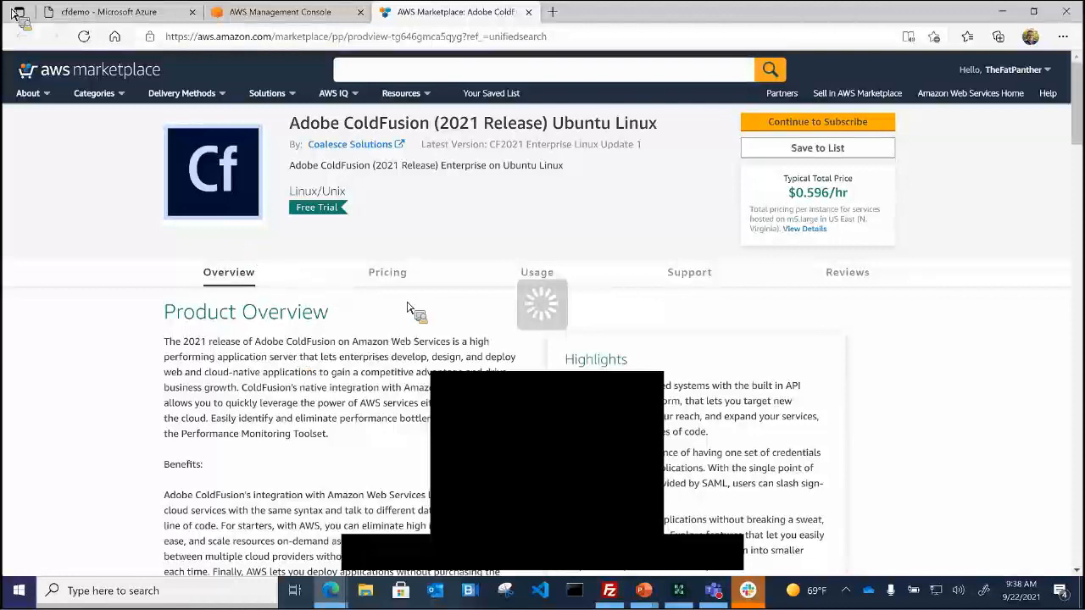
click(550, 560)
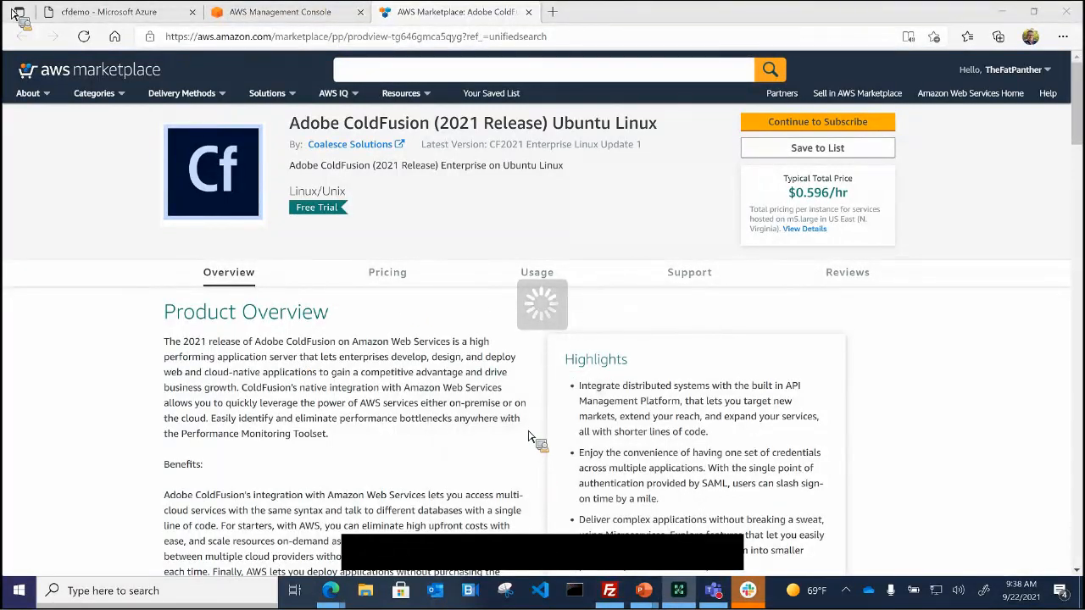
click(843, 127)
click(844, 129)
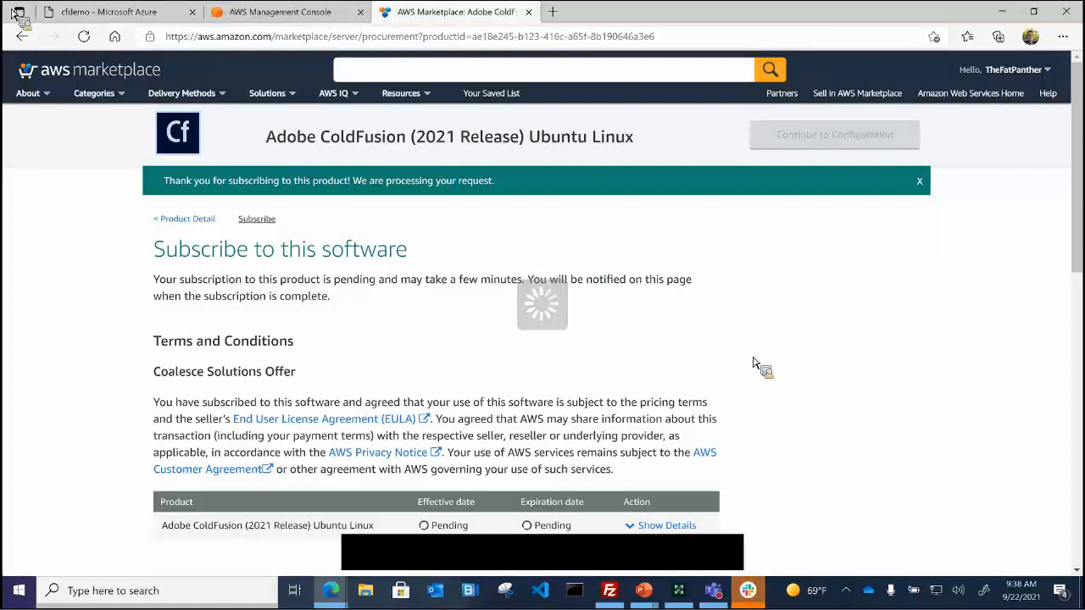
click(548, 556)
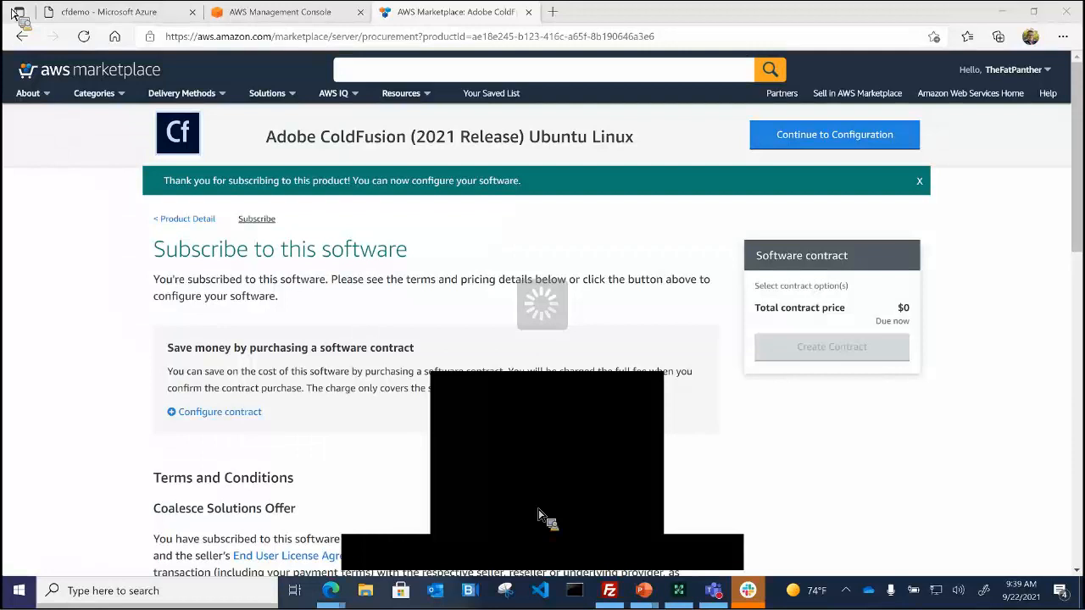
Step: Keep the 64-bit AMI, CF2021 Enterprise Linux Update 1 and US East (N. Virginia) defaults and continue
click(834, 146)
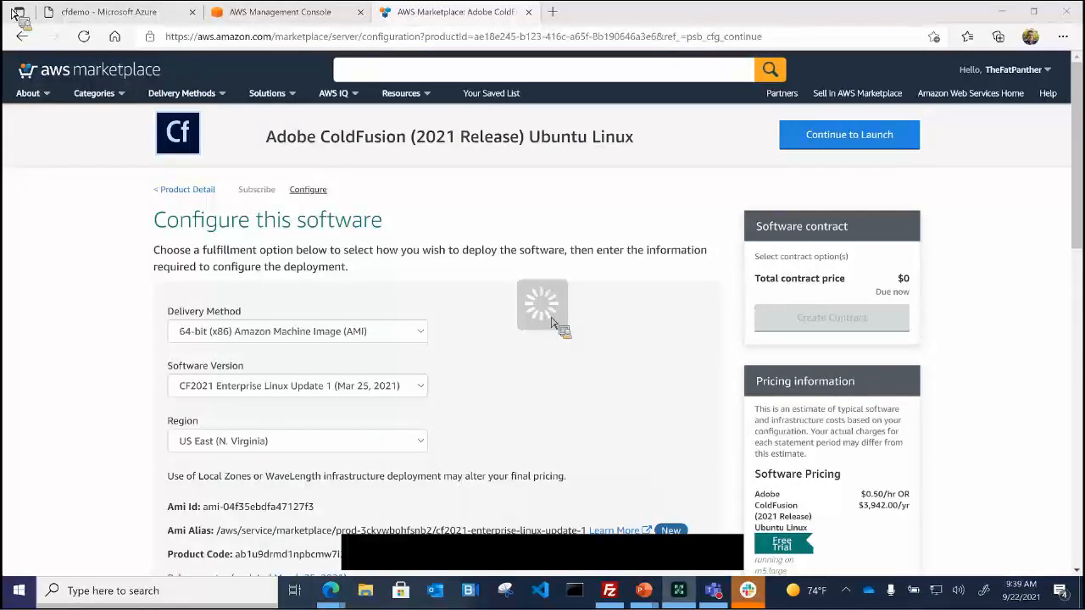
scroll(557, 375, down, 1)
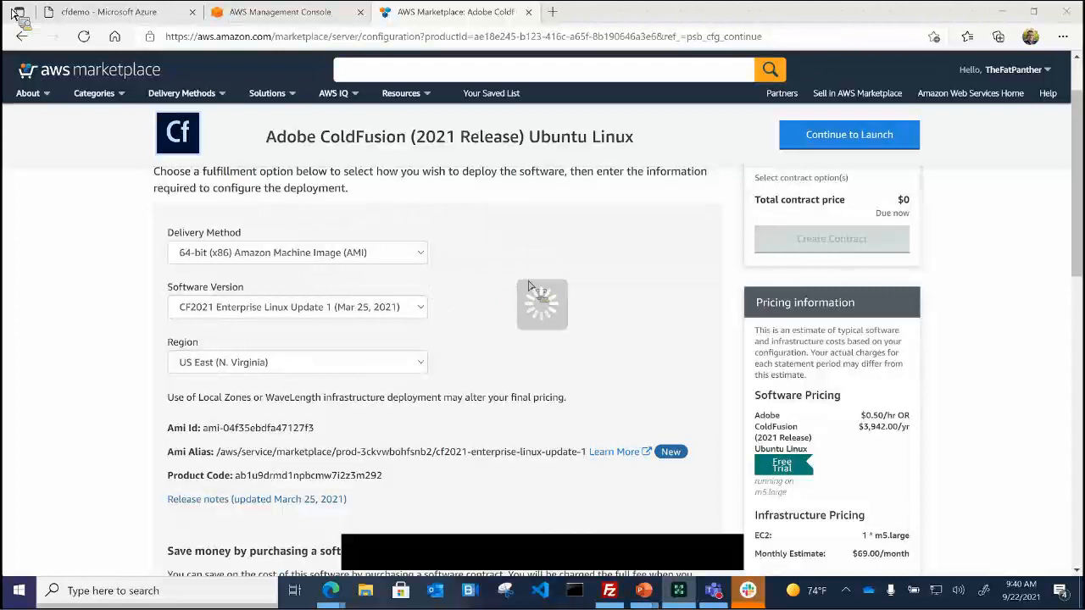
scroll(519, 300, down, 1)
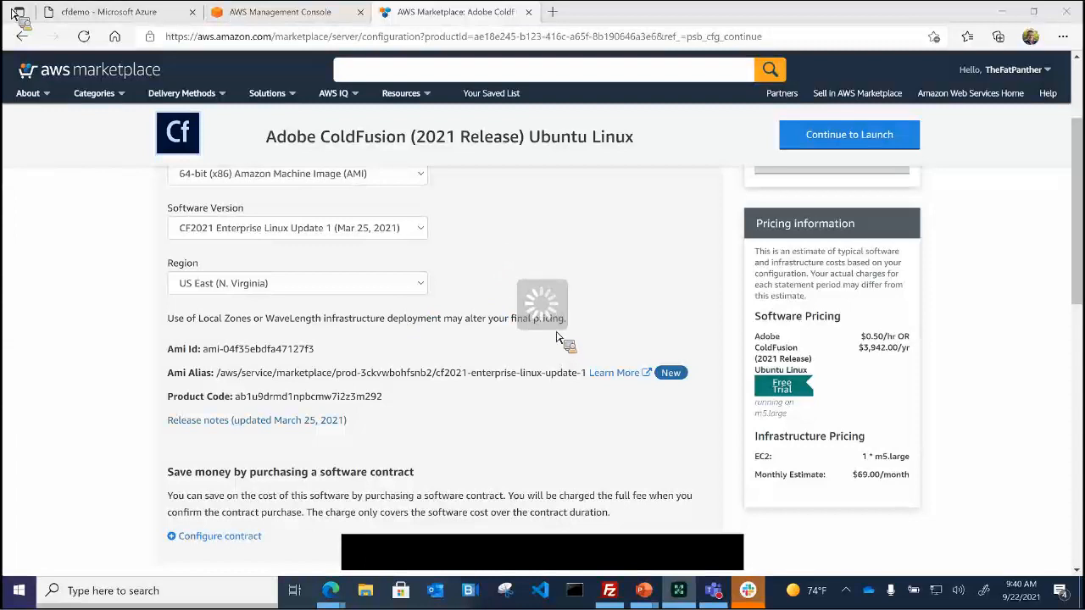
scroll(557, 337, down, 2)
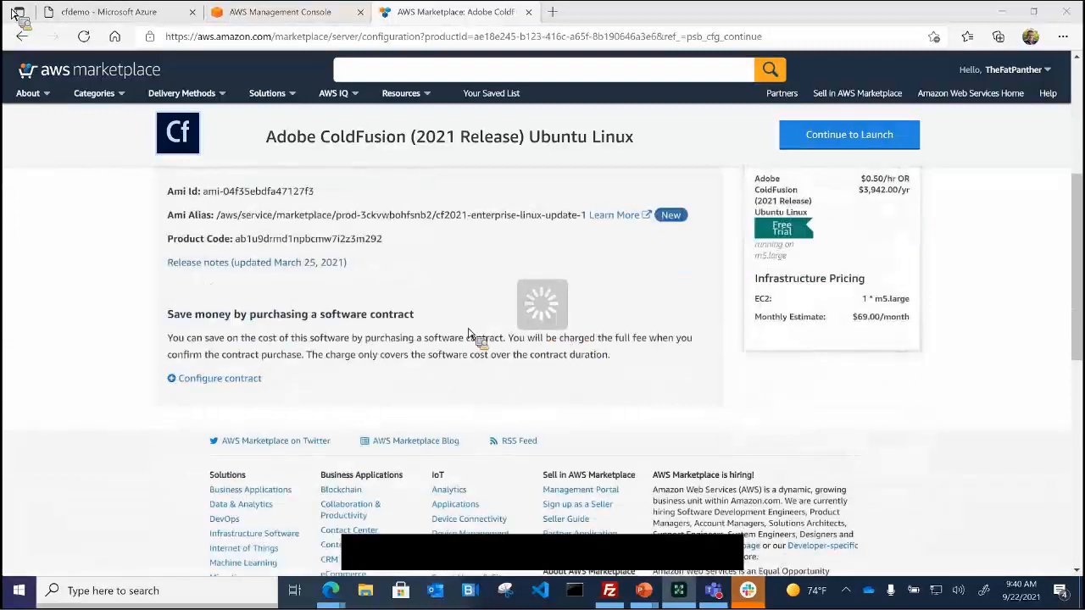
click(888, 146)
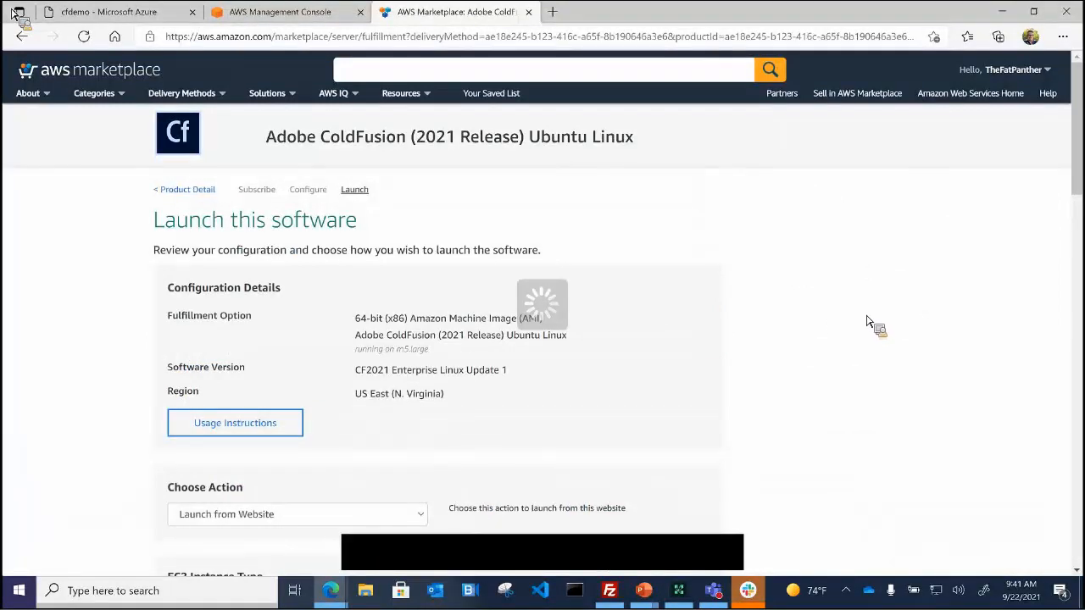
Step: Set the launch action to Launch through EC2 and start the EC2 instance wizard
scroll(347, 441, down, 1)
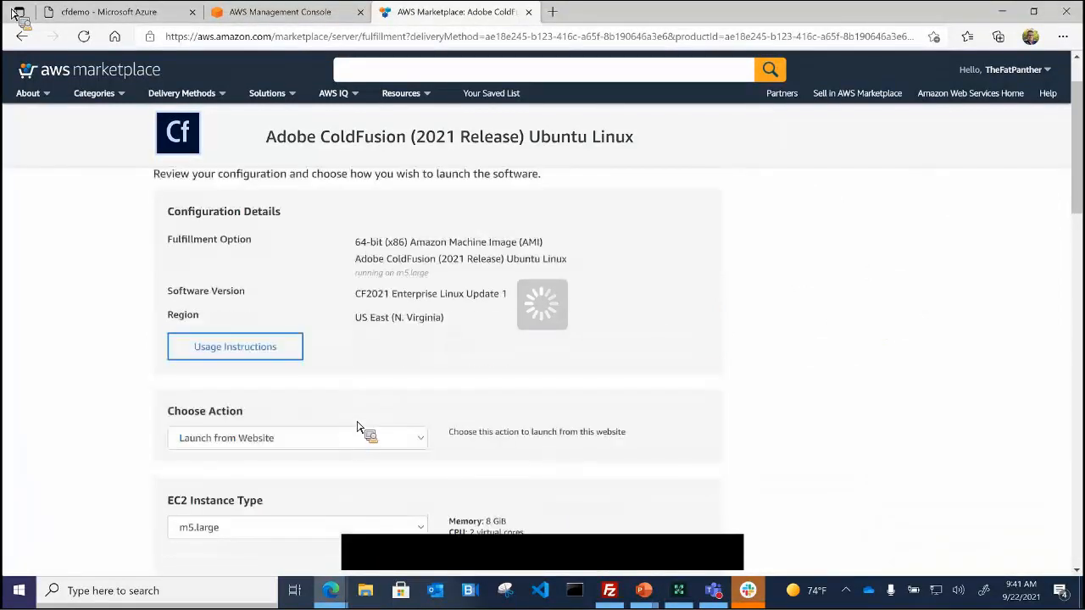
scroll(357, 427, down, 1)
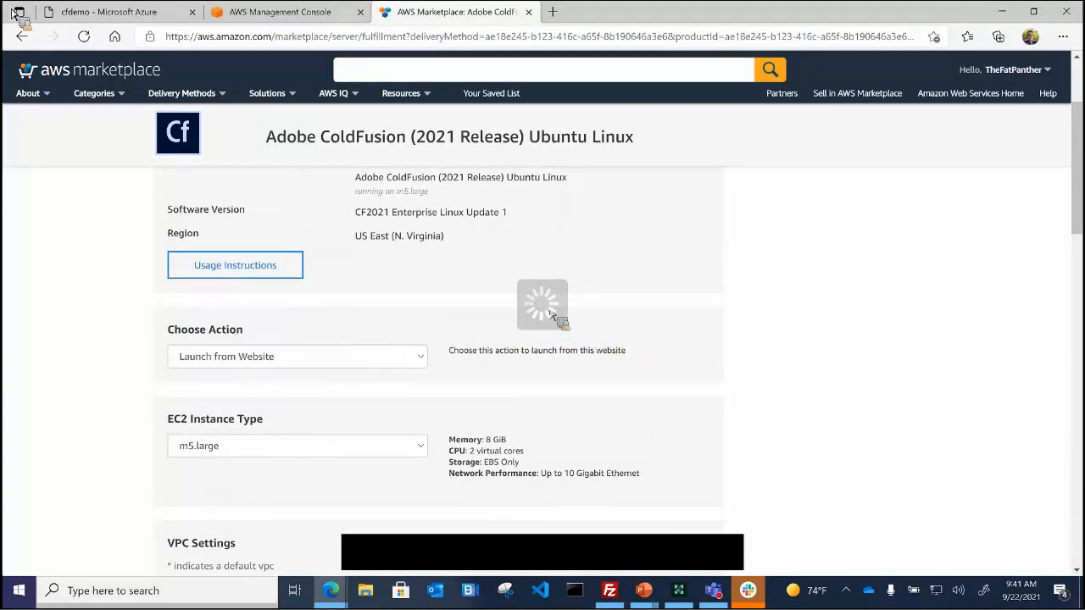
click(424, 366)
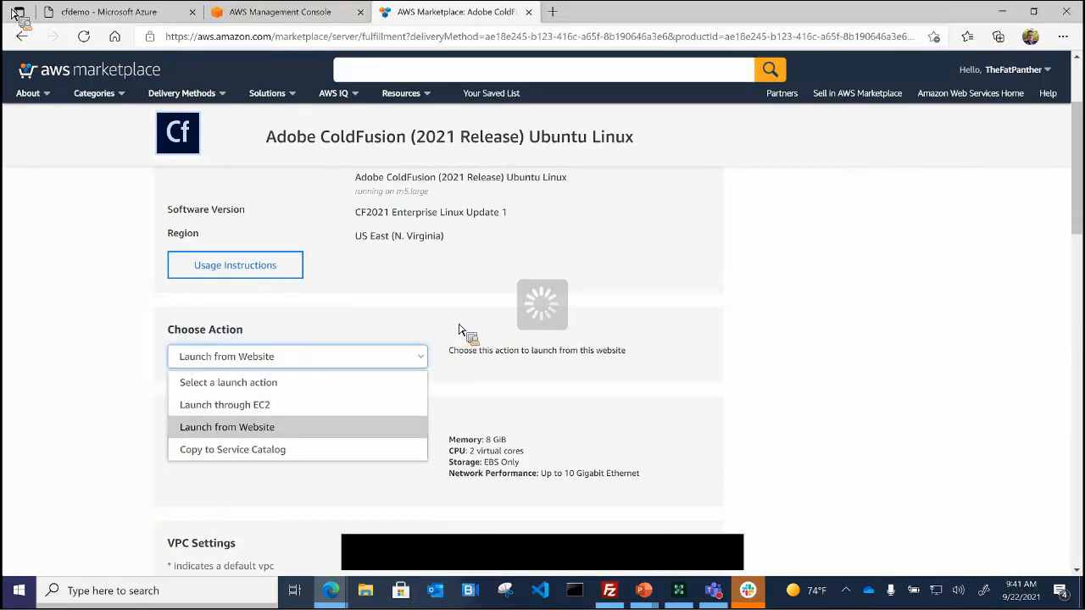
click(282, 411)
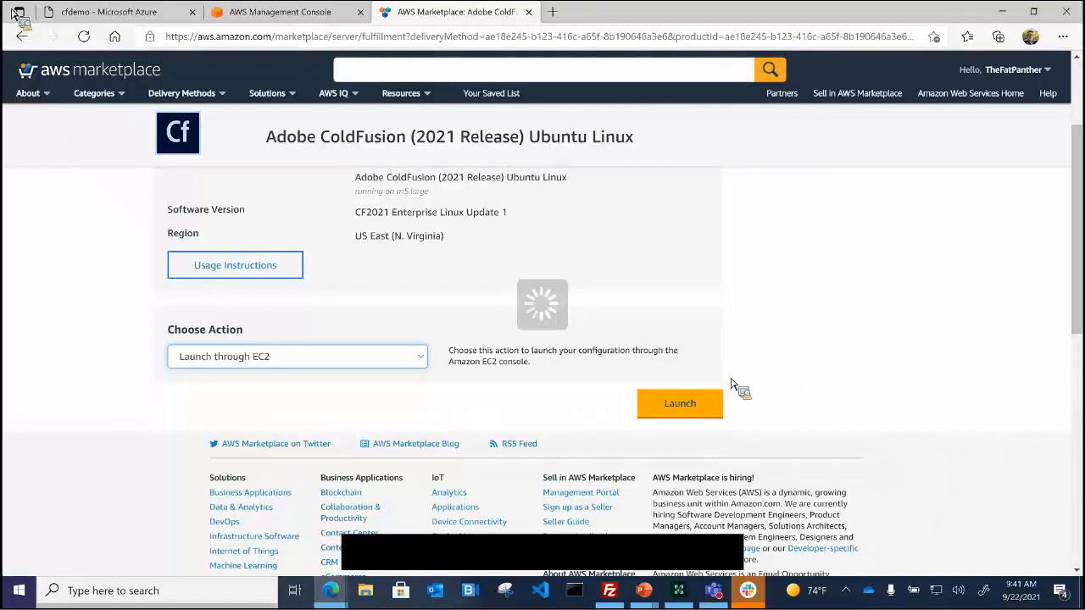
click(685, 407)
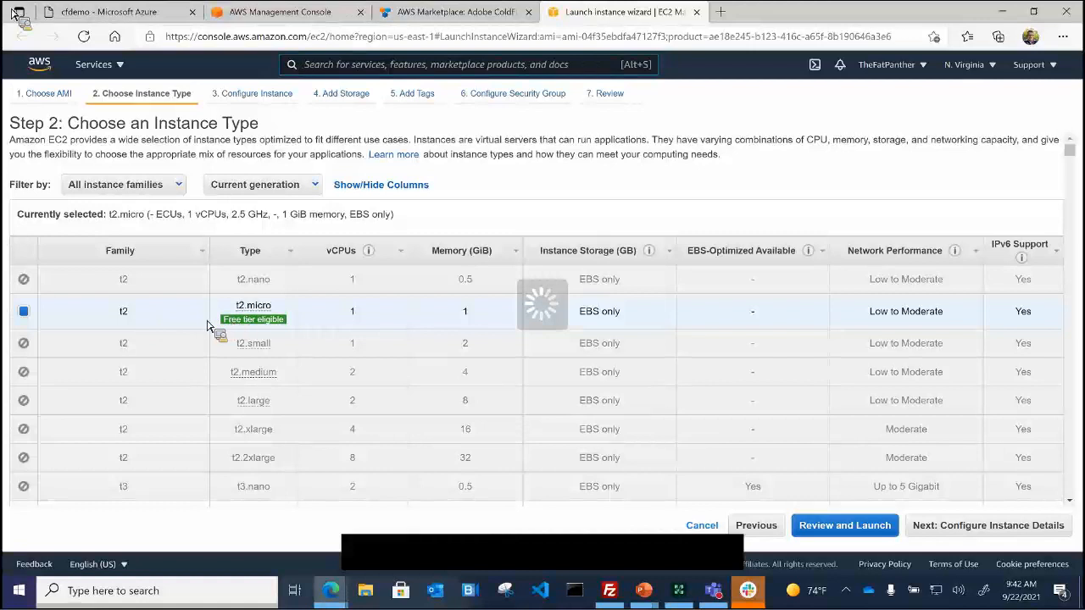
Step: Select m5.large (2 vCPUs, 8 GiB) instead of t2.micro as the instance type
mouse_move(266, 321)
scroll(339, 346, down, 3)
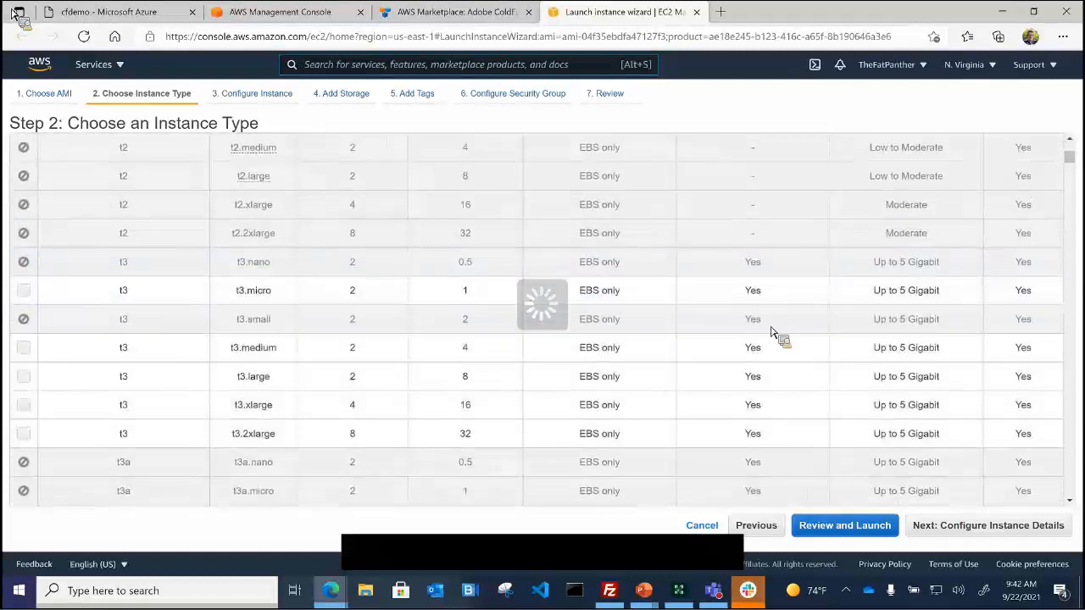
drag(1072, 165, 1079, 309)
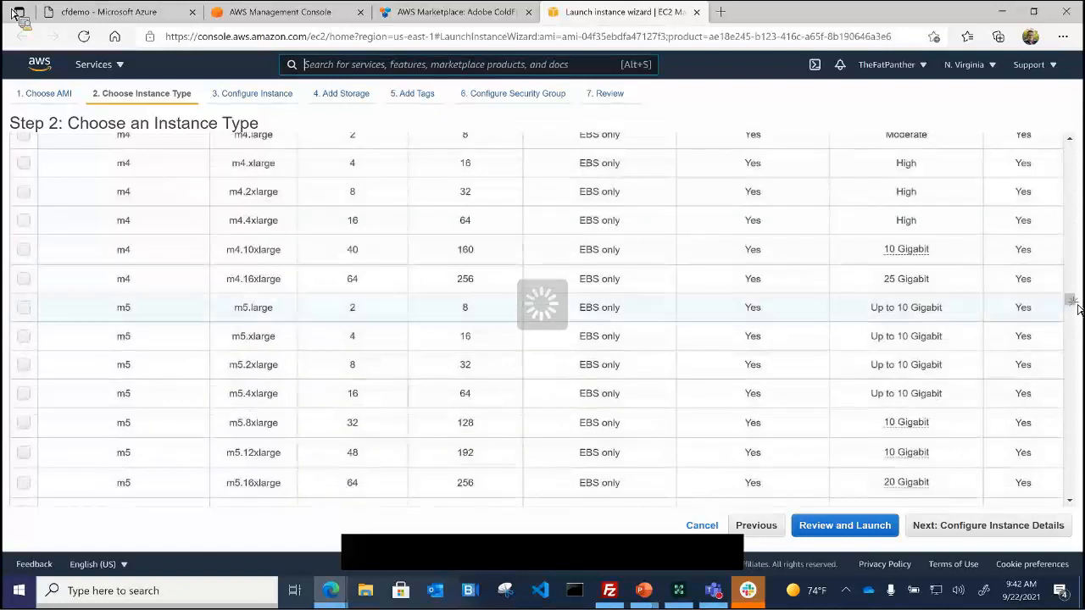
click(48, 318)
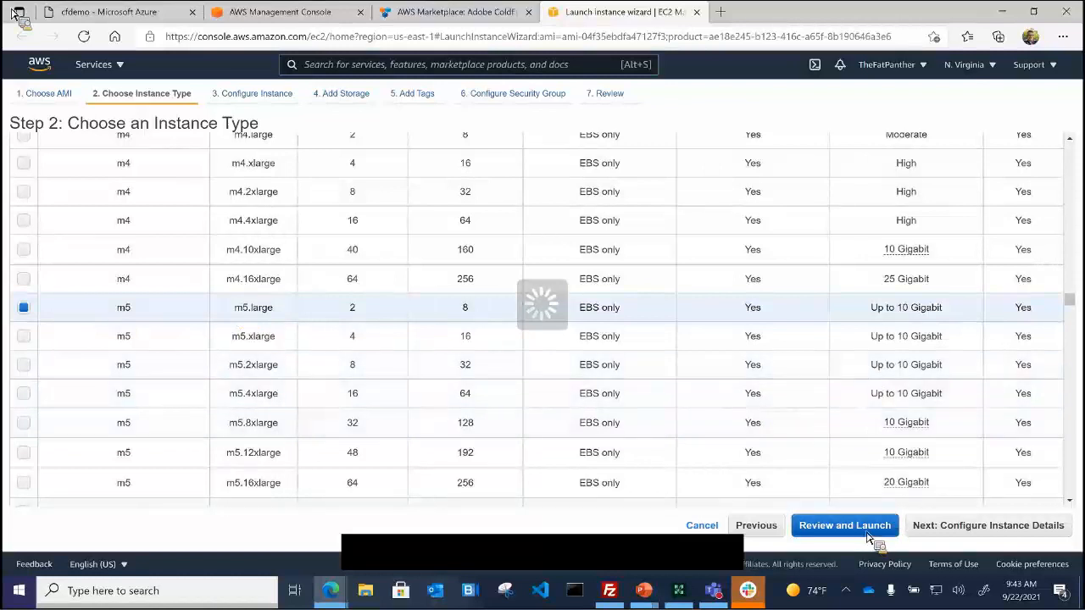
Step: Accept the default instance details and 8 GiB gp2 root volume to reach Add Tags
click(948, 533)
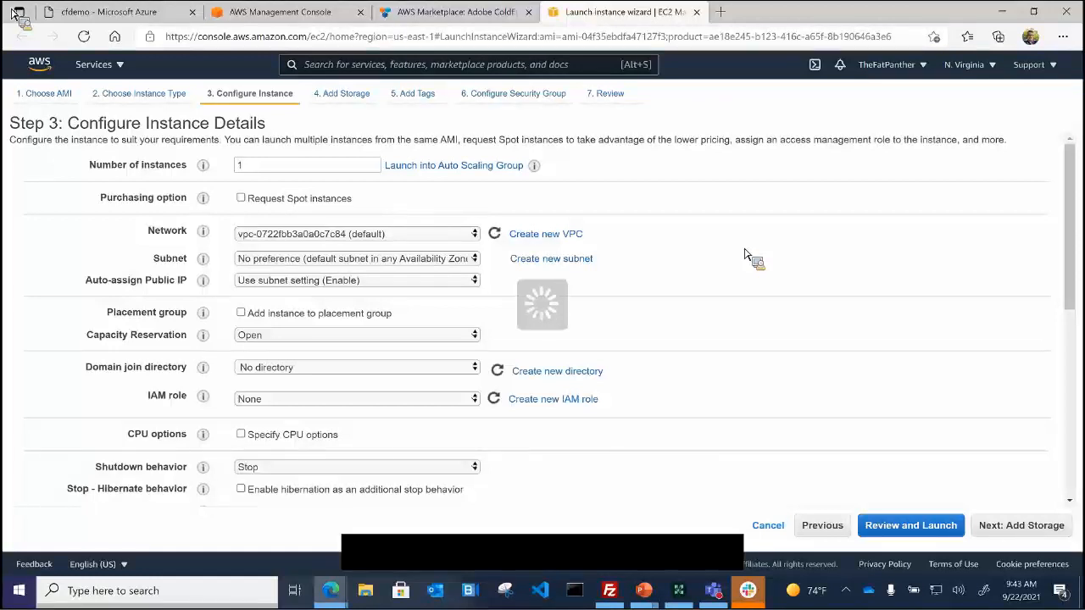
scroll(803, 267, down, 1)
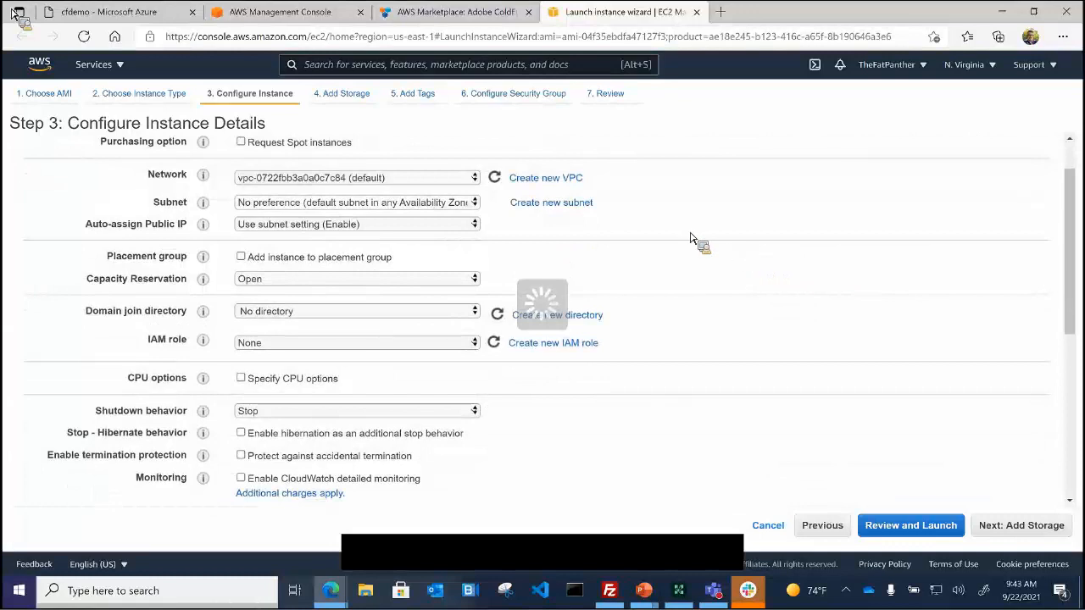
scroll(686, 335, down, 3)
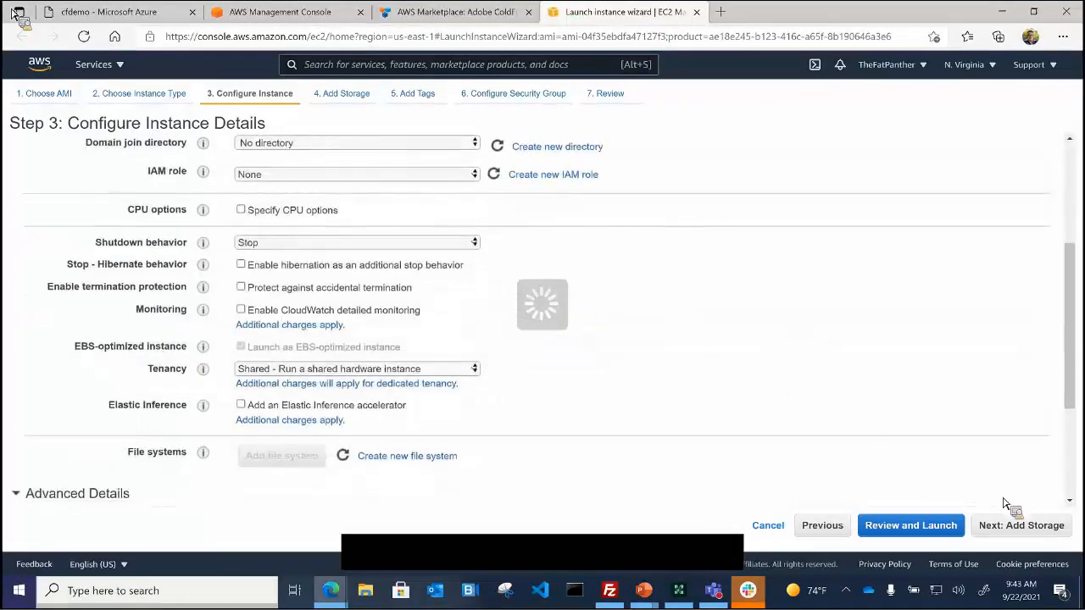
click(1006, 529)
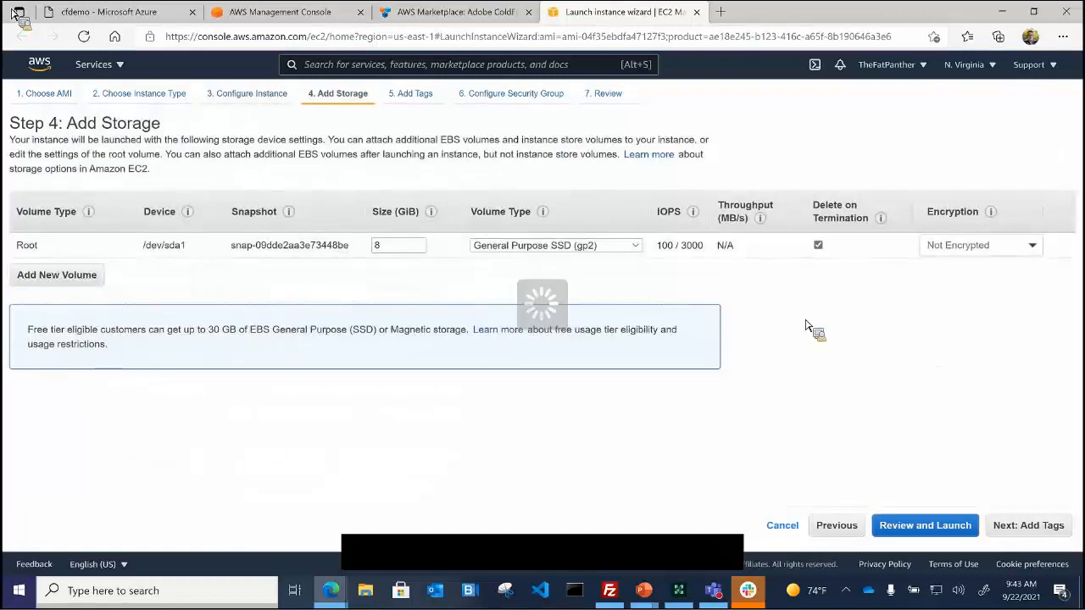
click(1022, 528)
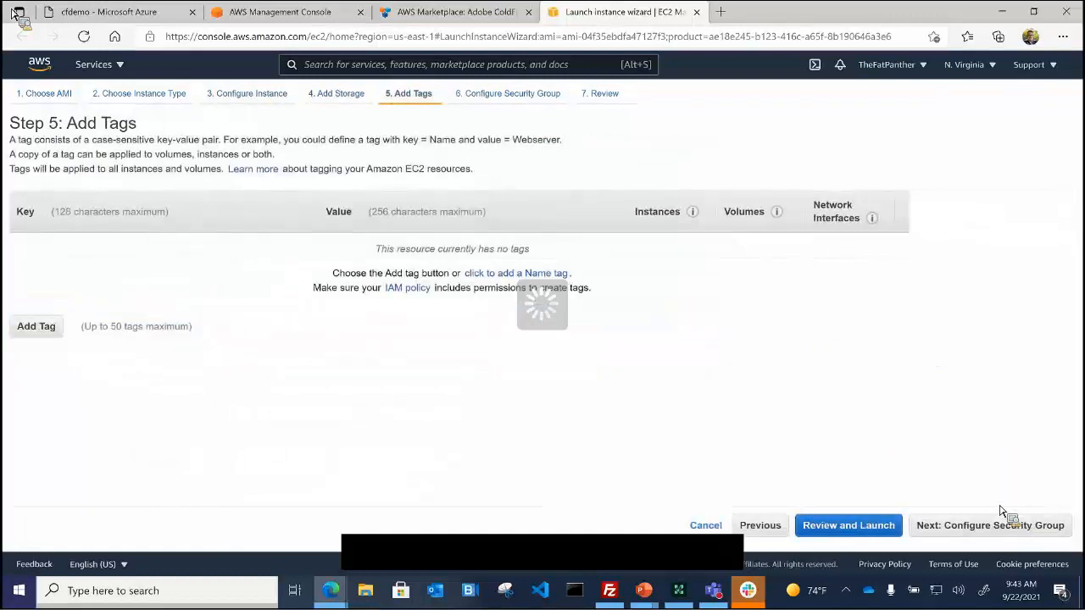
Step: In the security group, try adding an HTTP inbound rule, then remove the duplicate
click(962, 528)
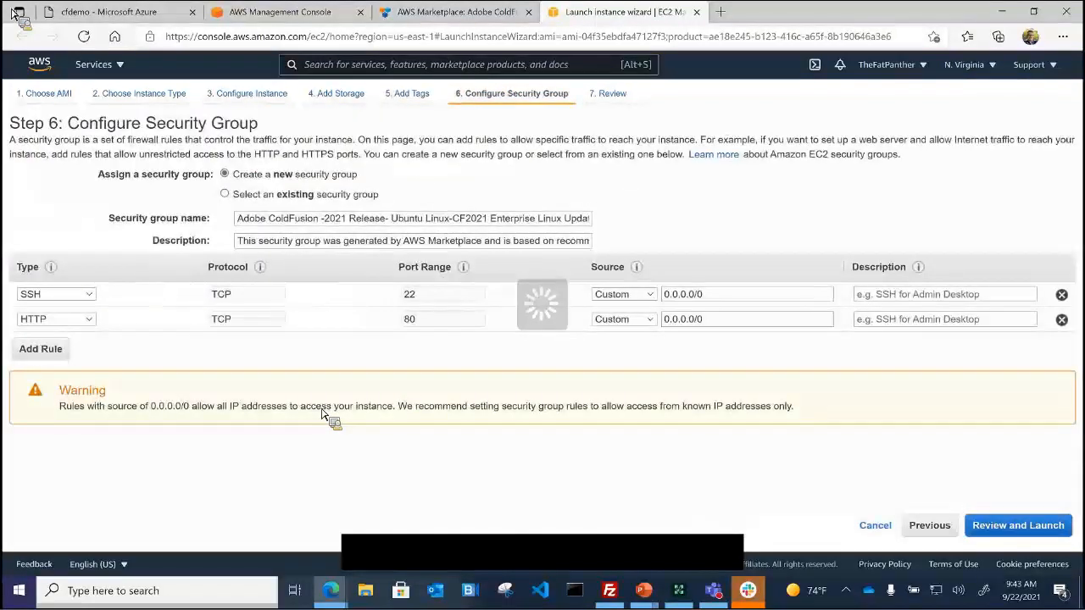
click(48, 357)
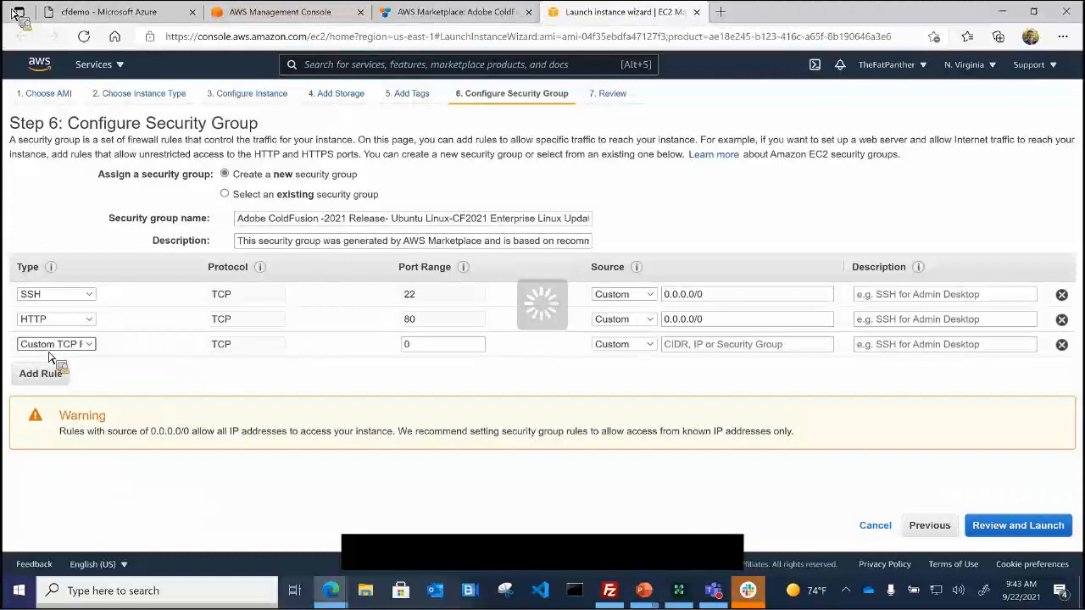
click(96, 352)
scroll(96, 254, down, 1)
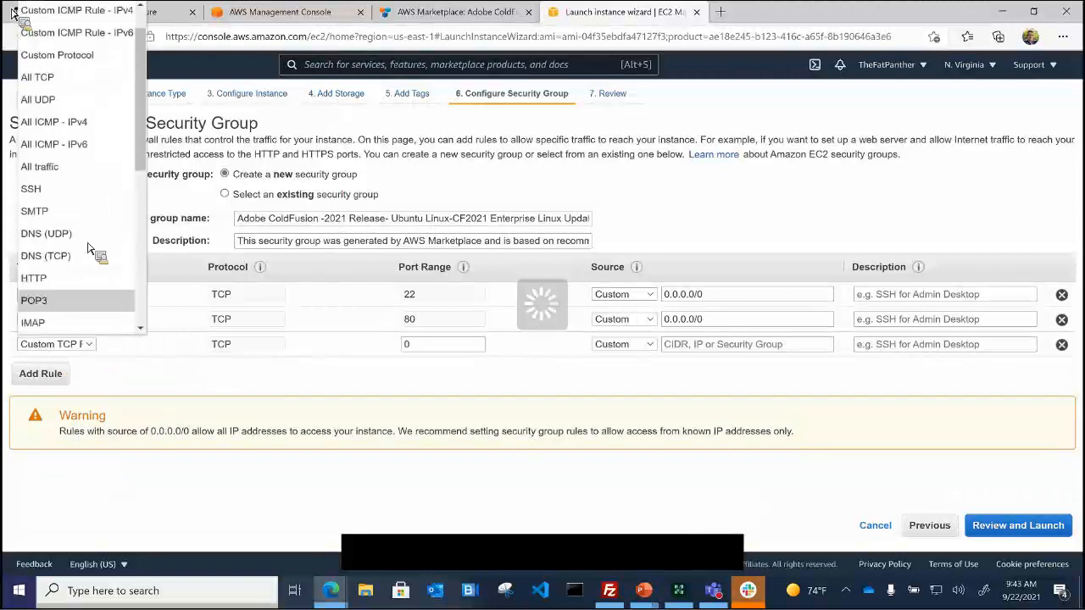
click(68, 270)
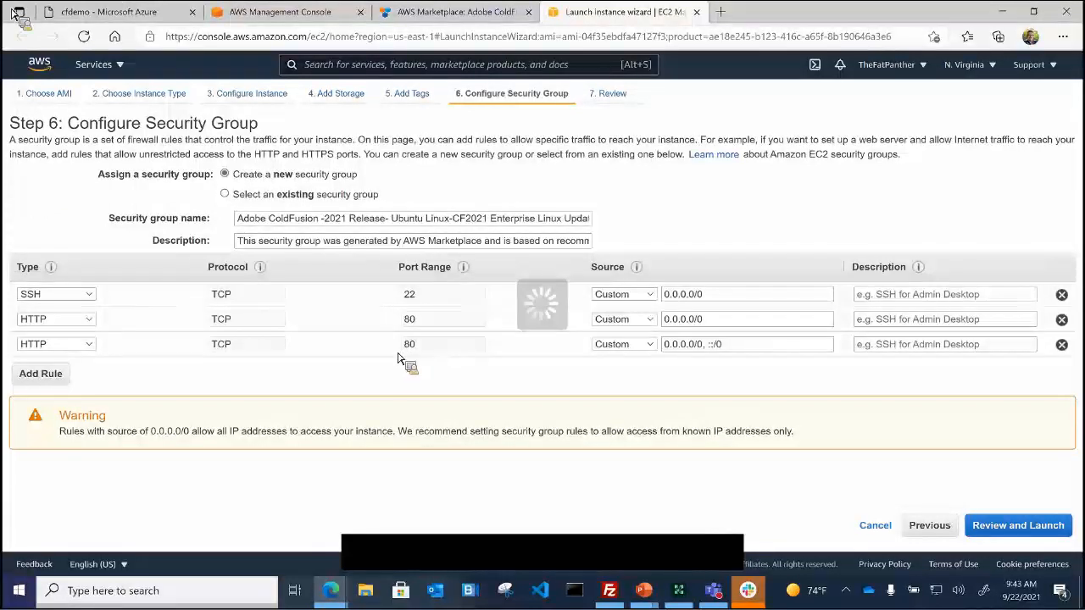
click(1061, 345)
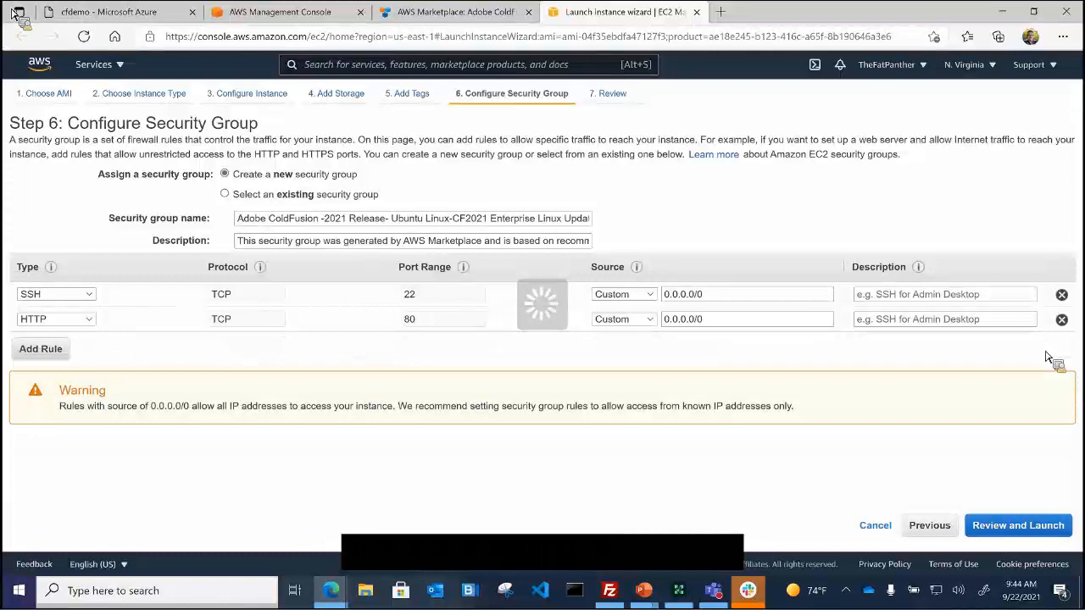
Step: Add a custom TCP rule for port 8500 with source 0.0.0.0/0 and proceed to review
click(40, 349)
click(415, 344)
key(ctrl+a)
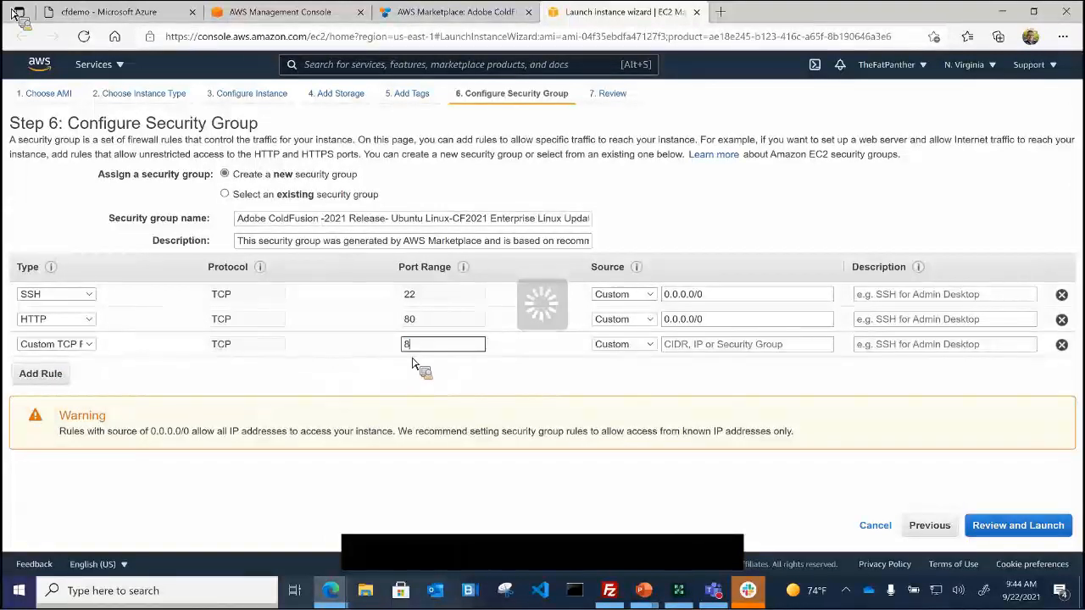
click(233, 387)
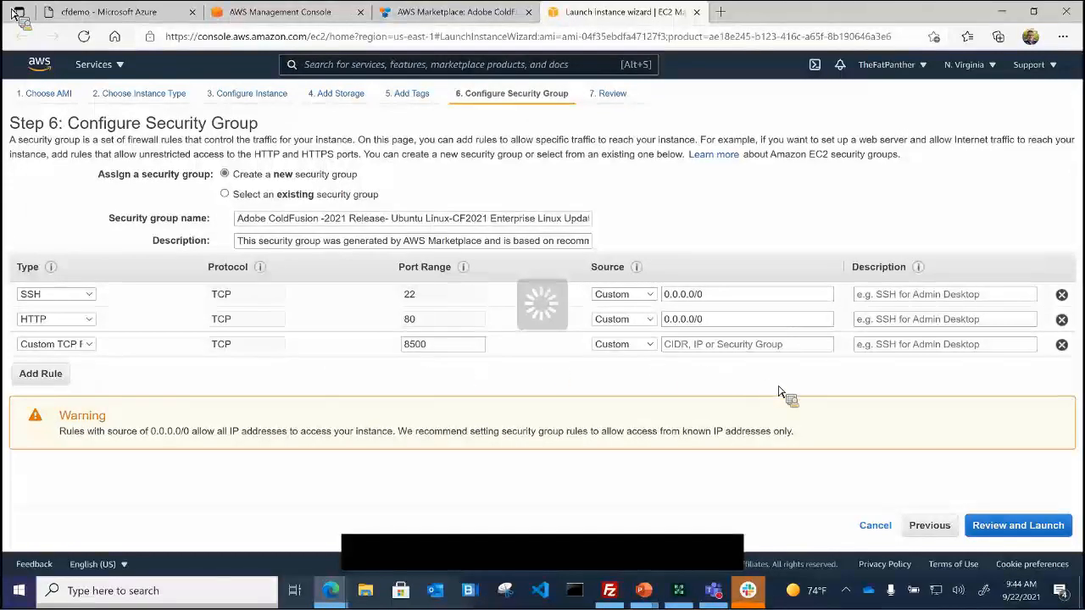
triple_click(731, 320)
key(ctrl+c)
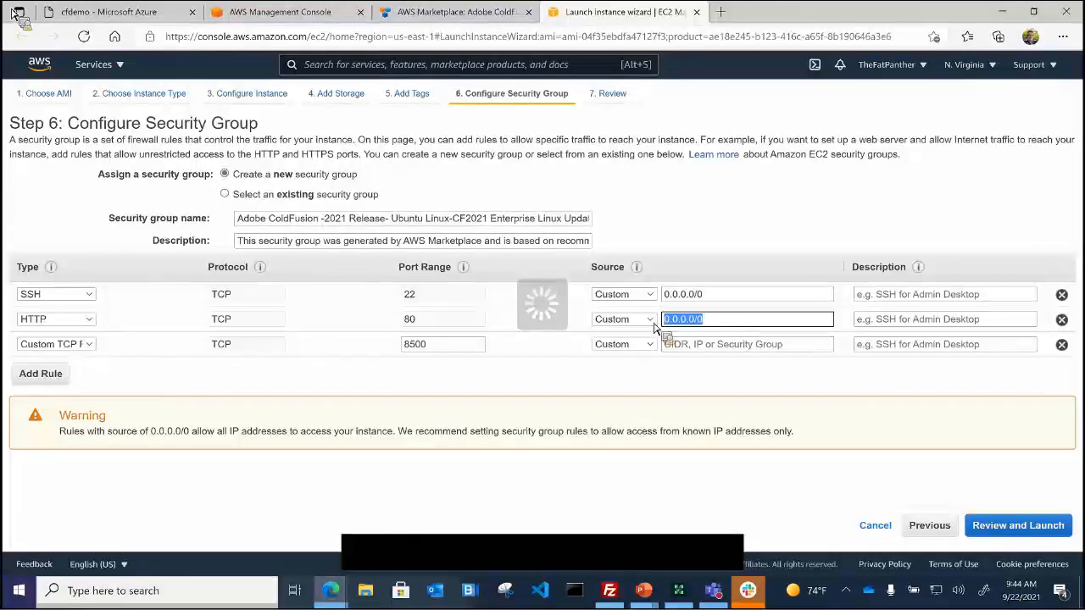
click(767, 434)
click(775, 356)
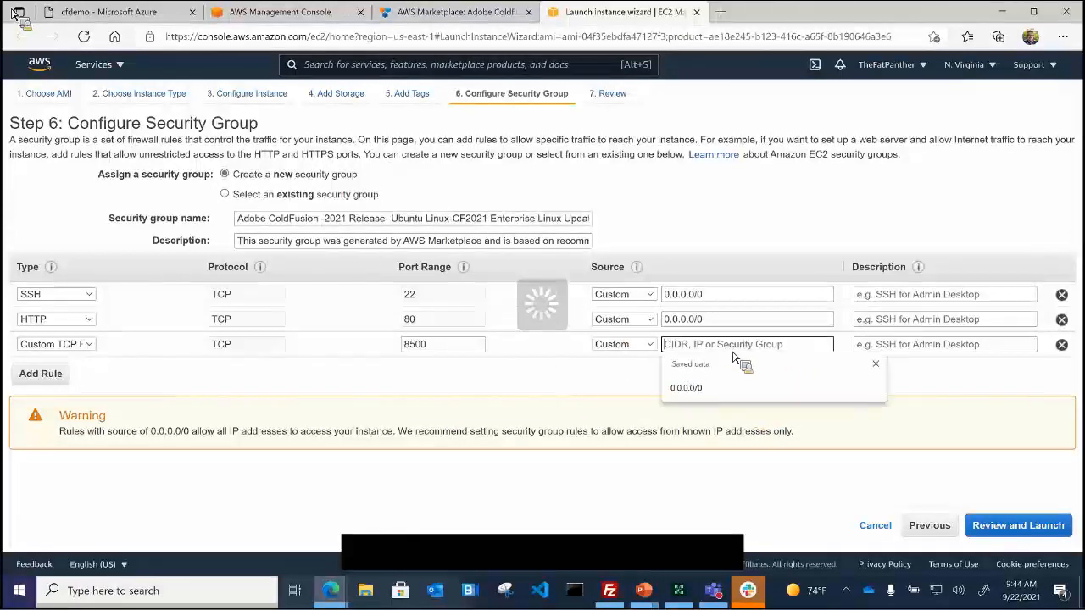
key(ctrl+v)
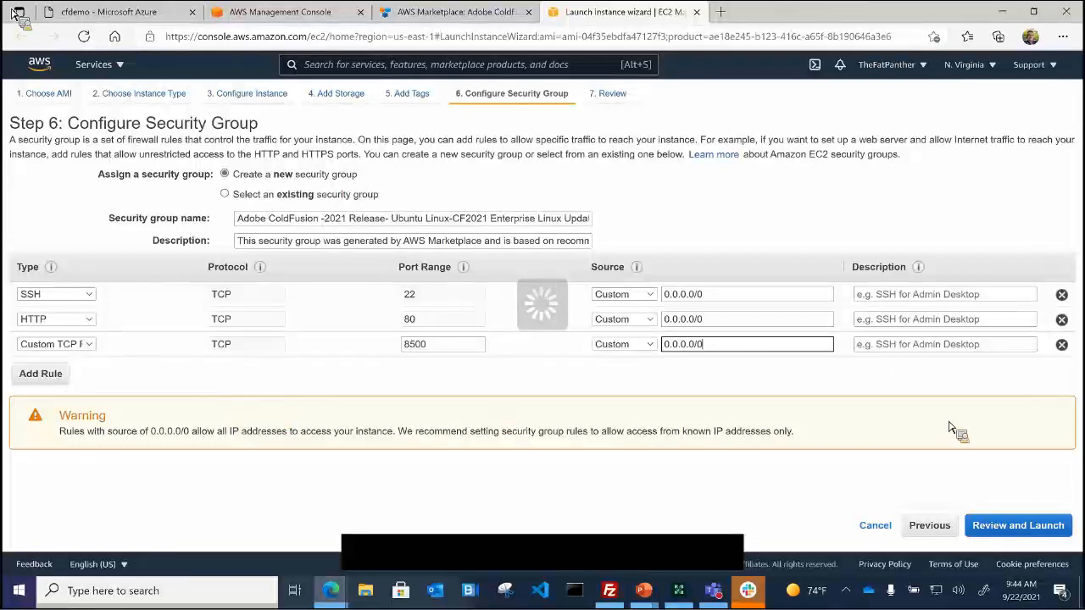
click(1033, 530)
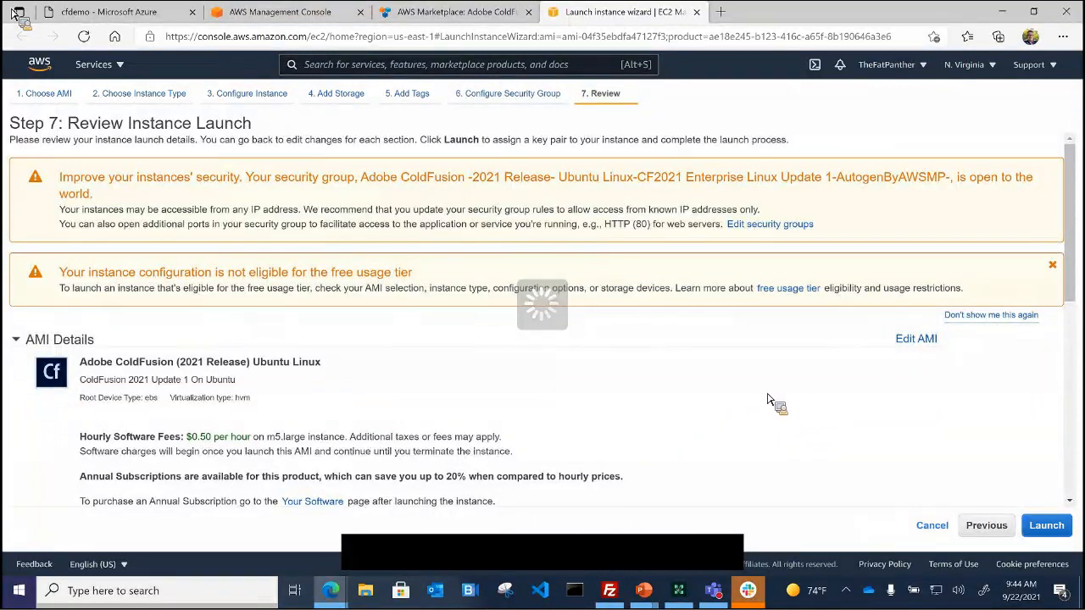
Step: Launch the instance from the Review Instance Launch page
scroll(770, 395, down, 1)
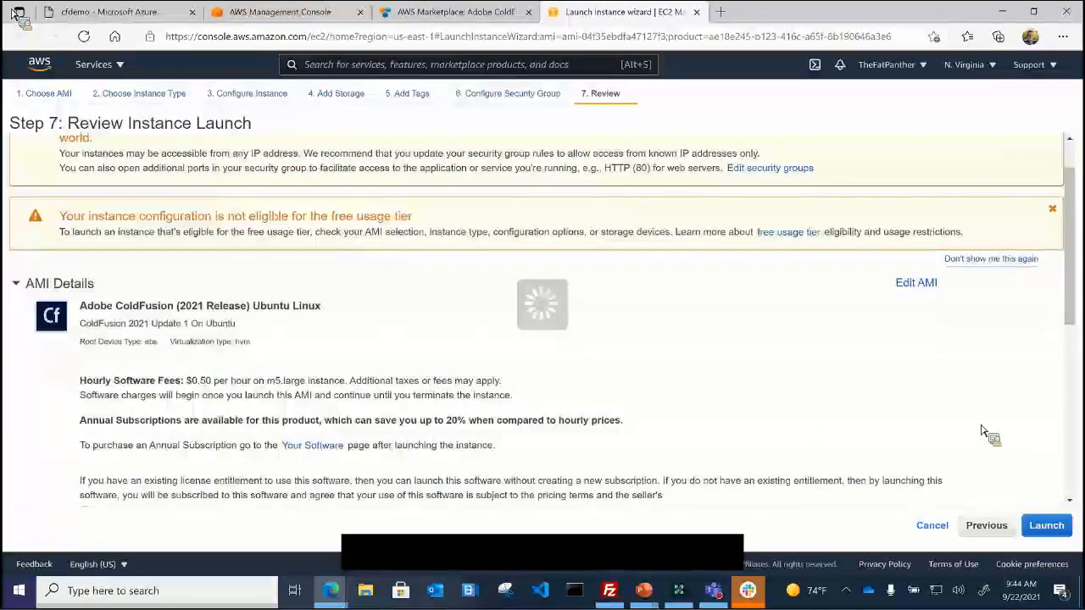
click(1048, 527)
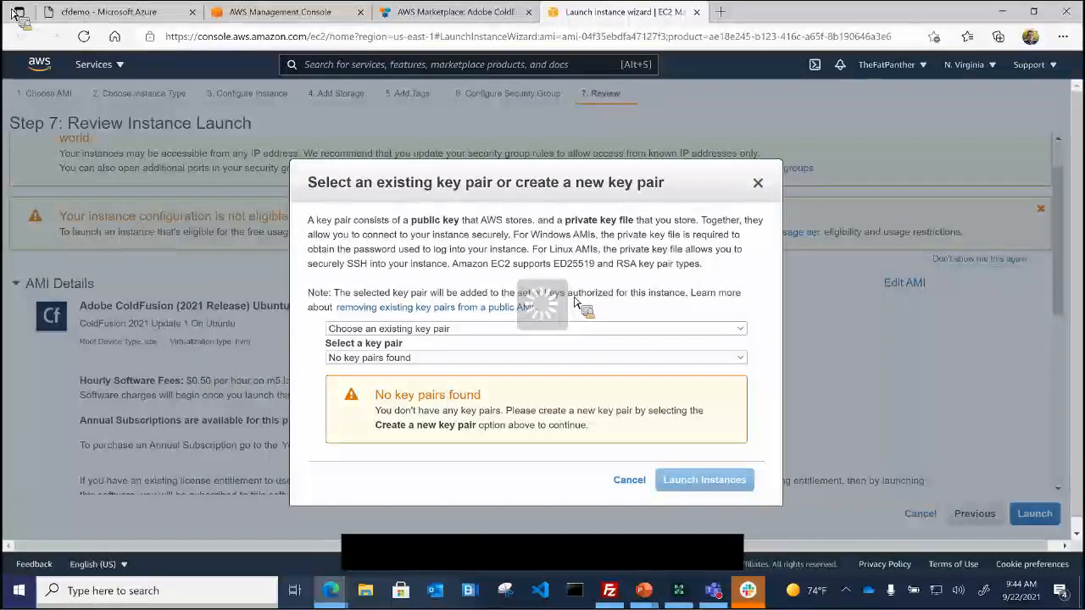
Step: Create and download a new RSA key pair named 'mar', then launch the instance
click(469, 330)
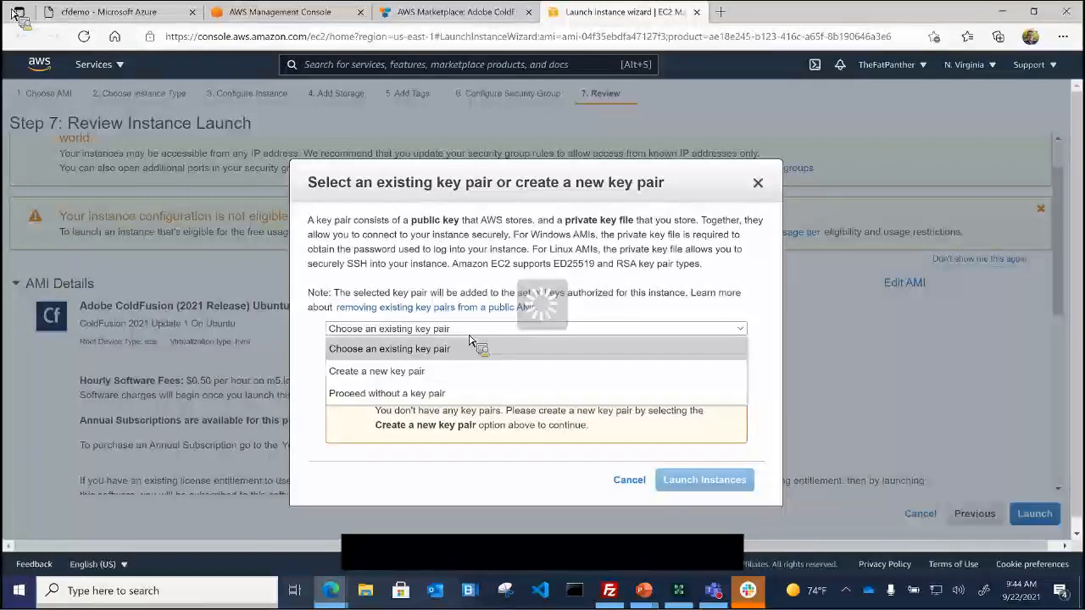
click(450, 373)
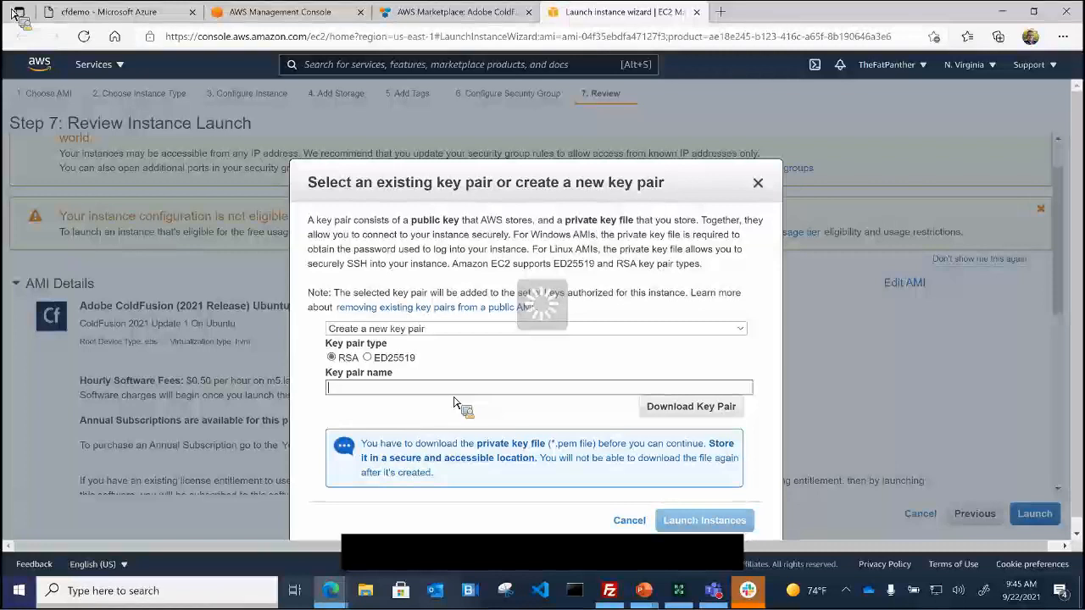
text(markamiawsdemo)
click(652, 414)
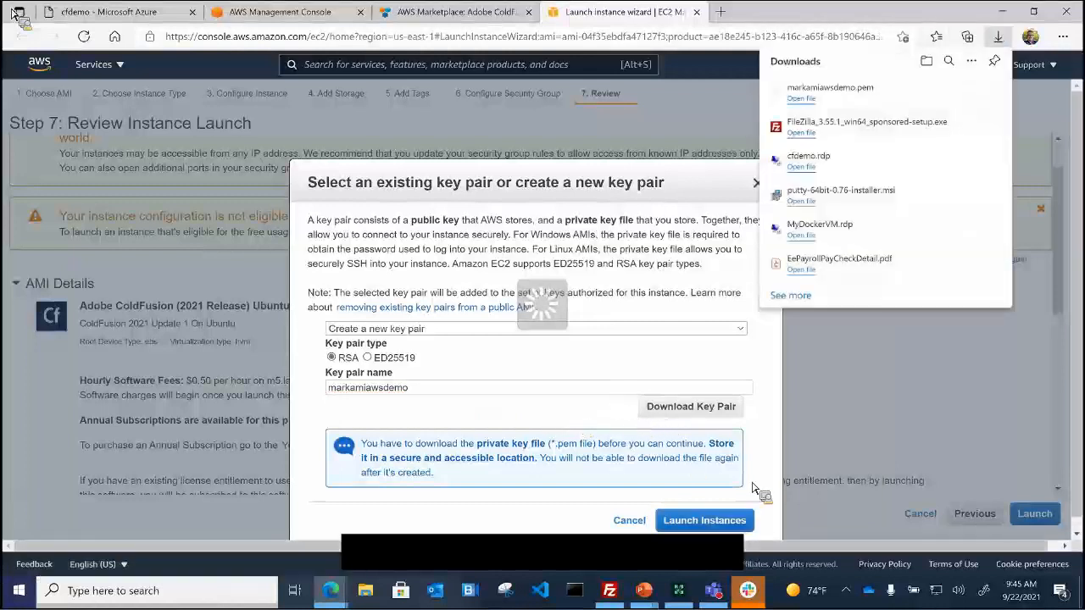
click(706, 521)
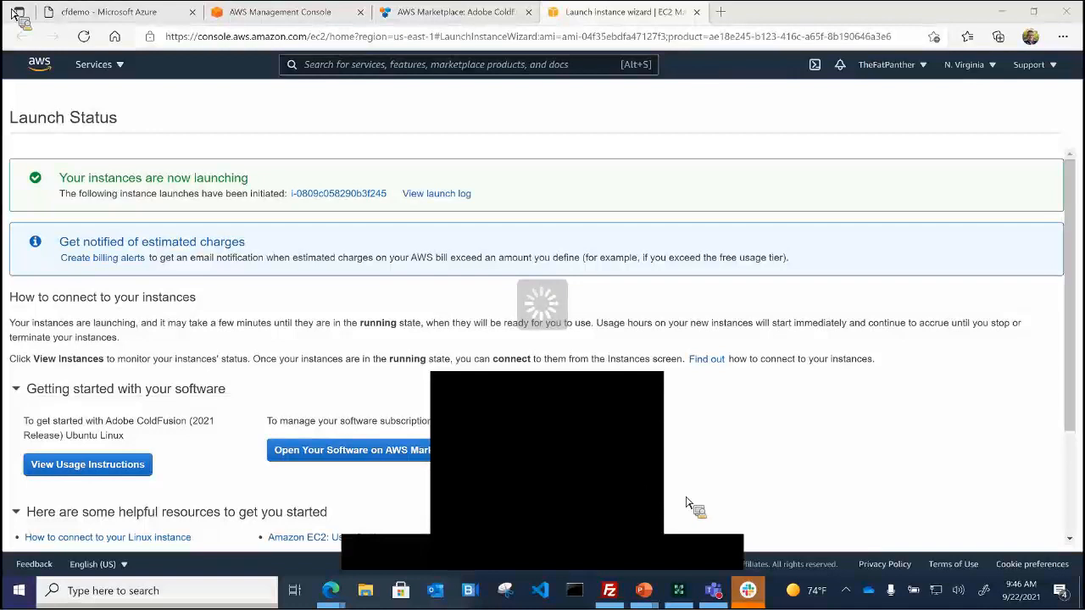
Step: Open the ColdFusion subscription on AWS Marketplace from the Launch Status page
click(838, 443)
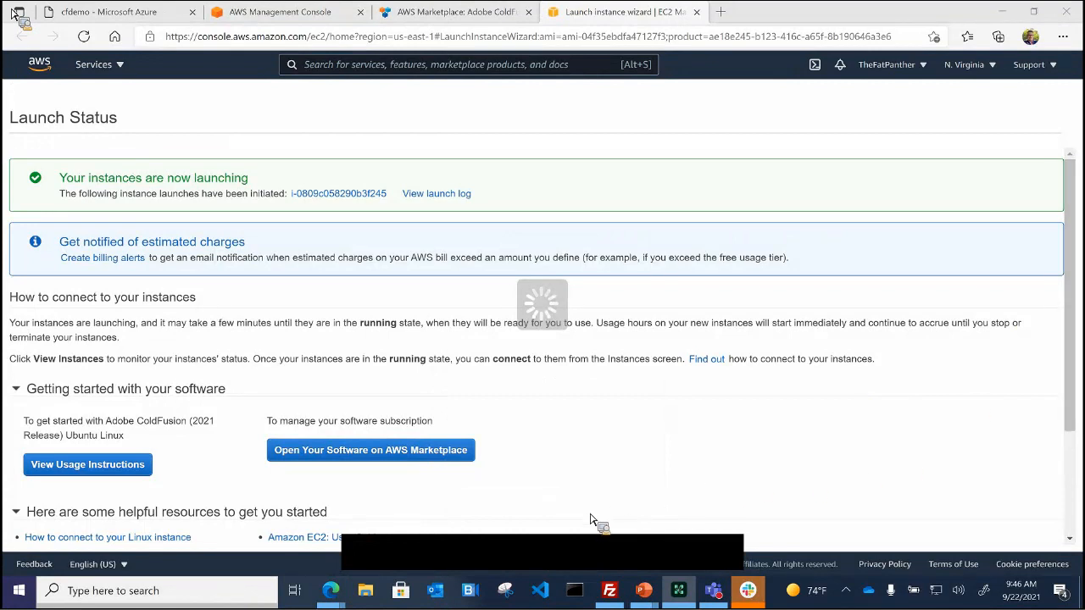
scroll(640, 446, down, 3)
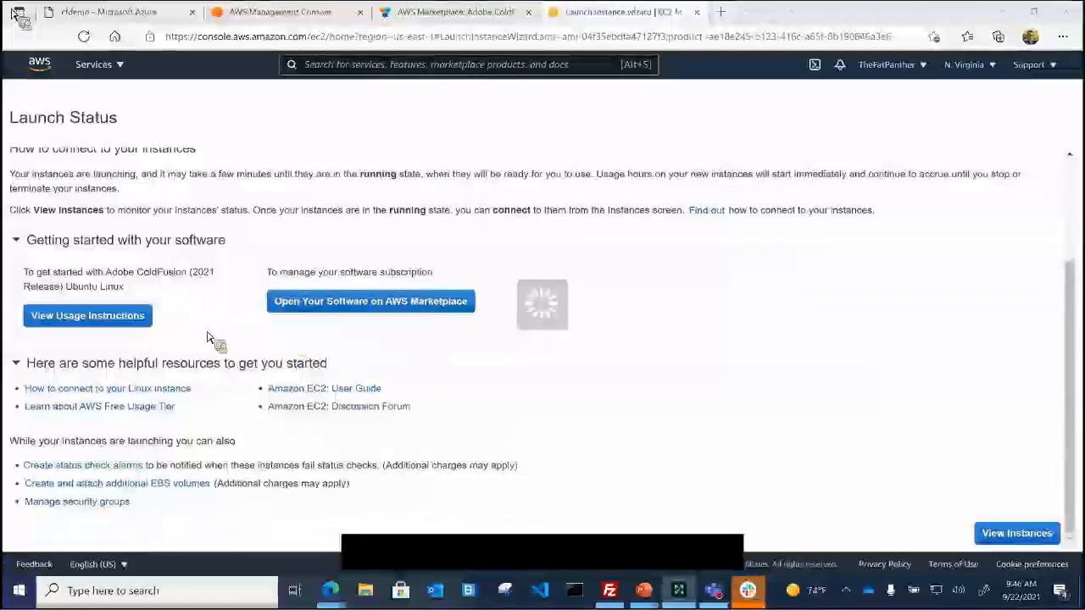
scroll(316, 359, up, 3)
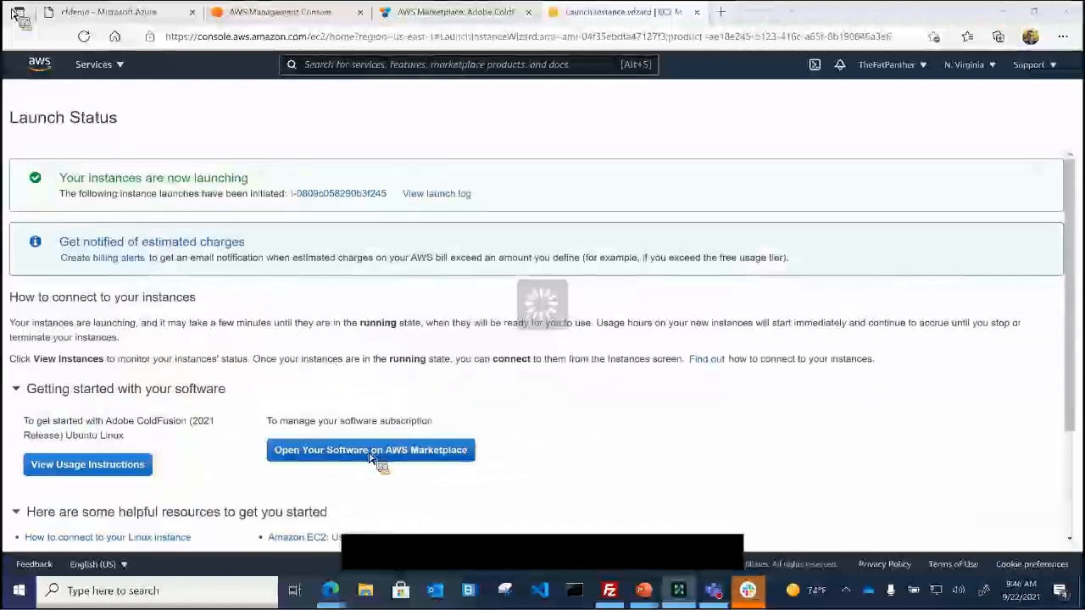
click(370, 458)
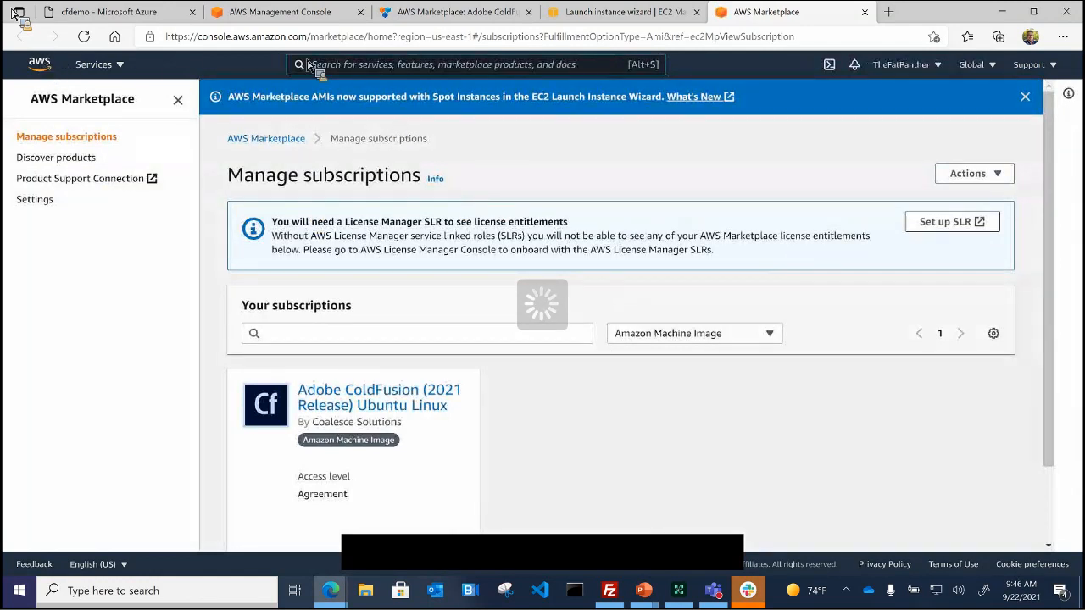
Step: Go through Console Home to EC2 and list the running m5.large instance
click(904, 68)
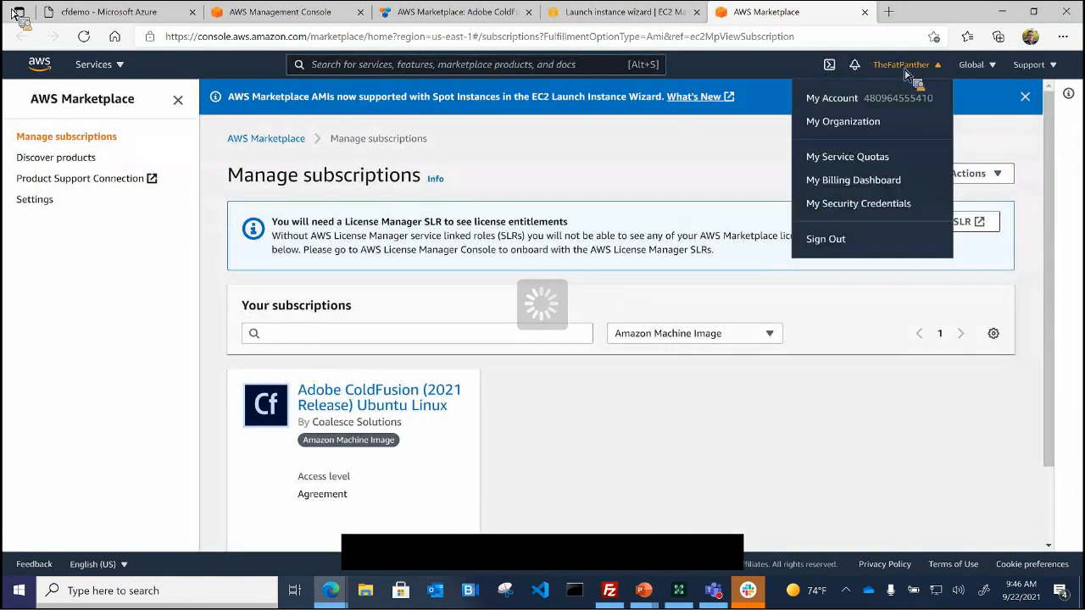
click(833, 98)
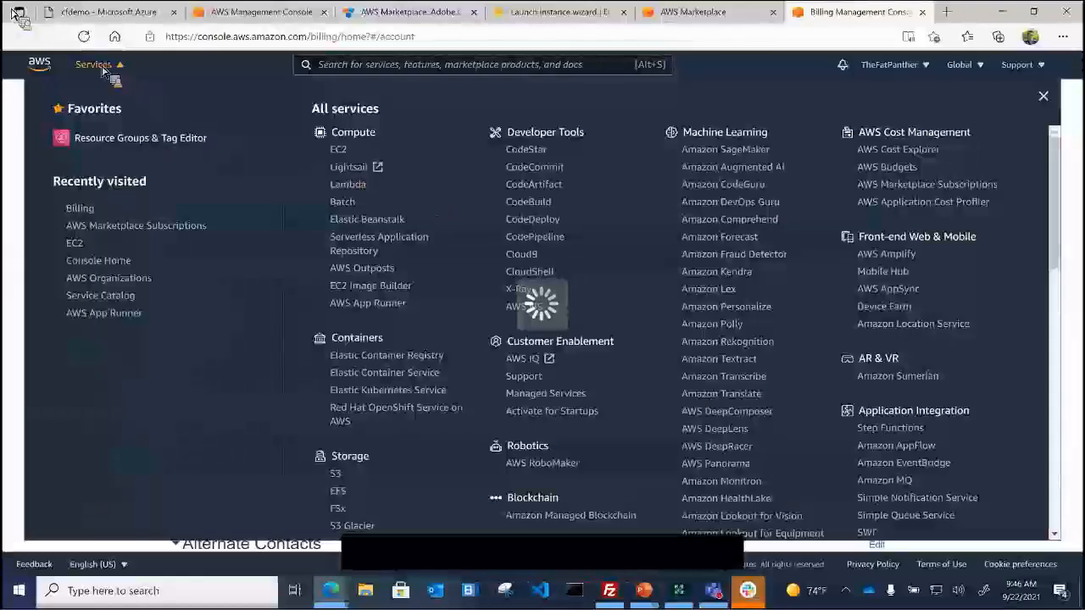
click(112, 262)
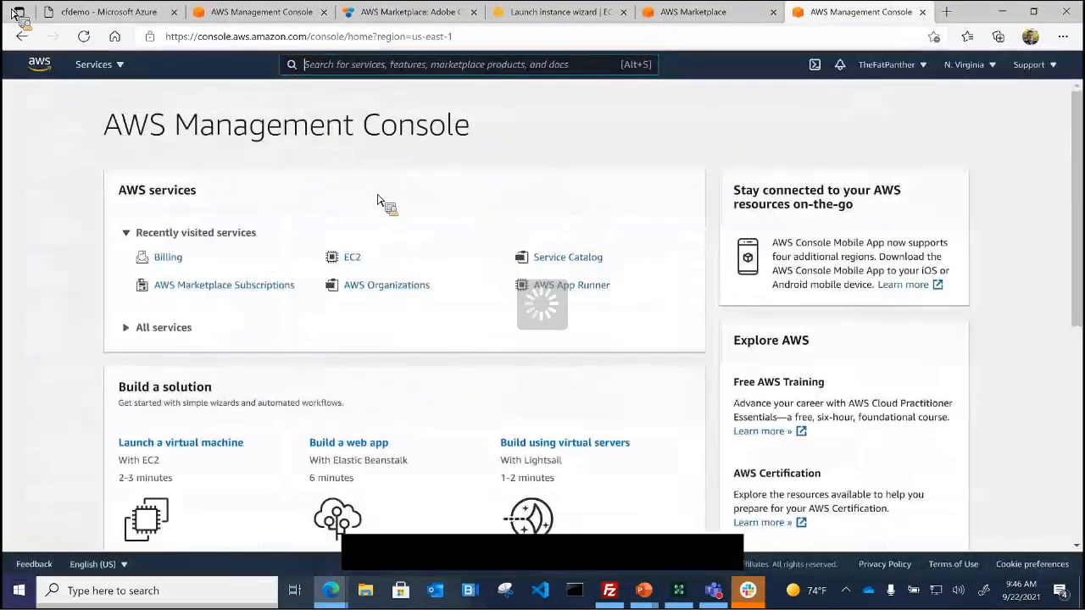
click(361, 261)
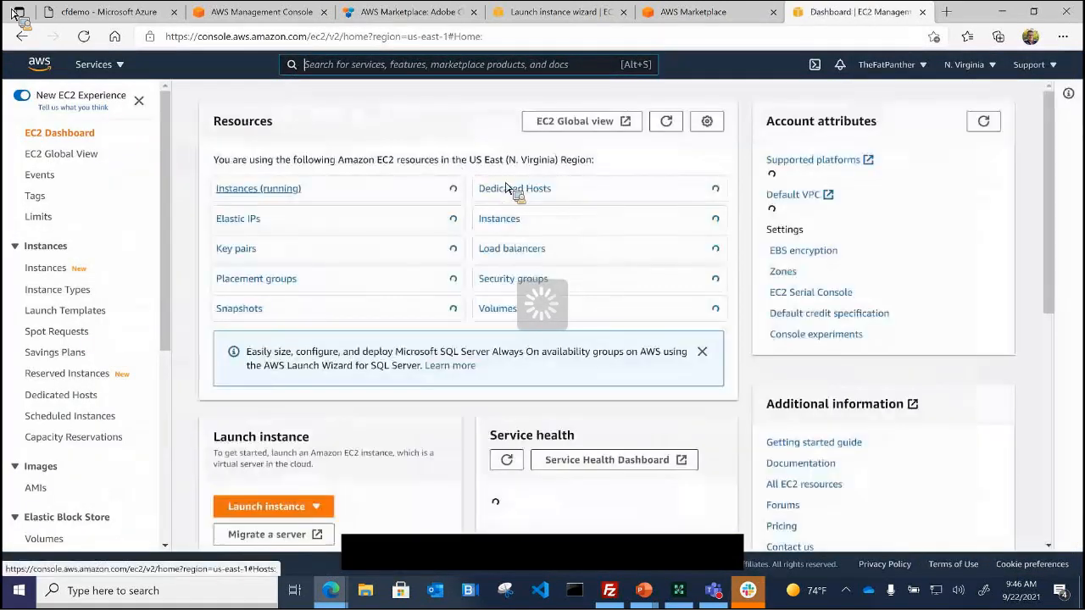
click(254, 191)
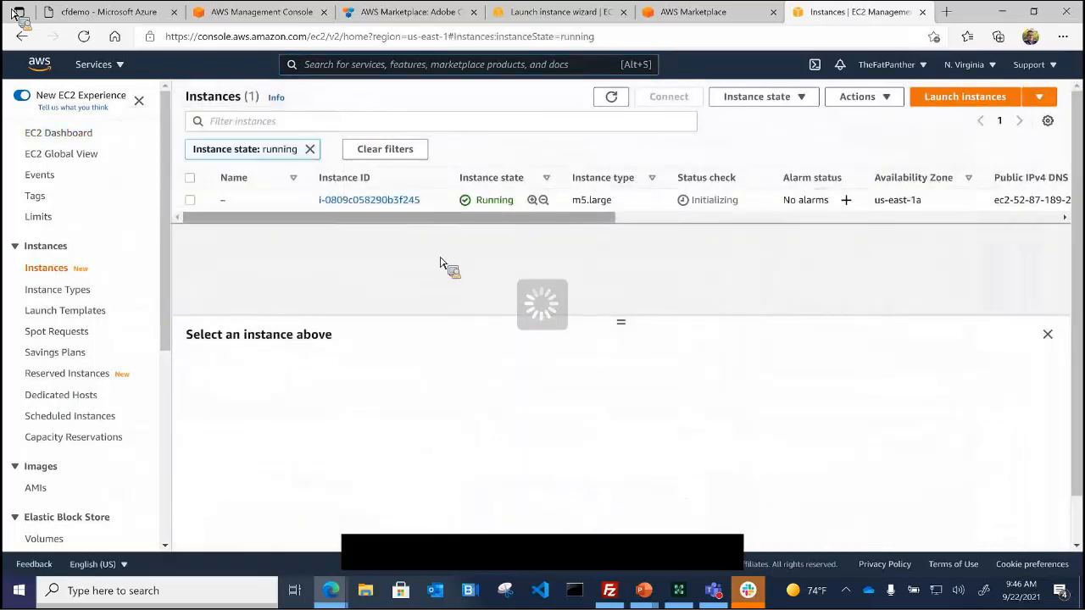
Step: Open the Instance summary for running instance i-0809c058290b3f245 from the Instances list
click(354, 207)
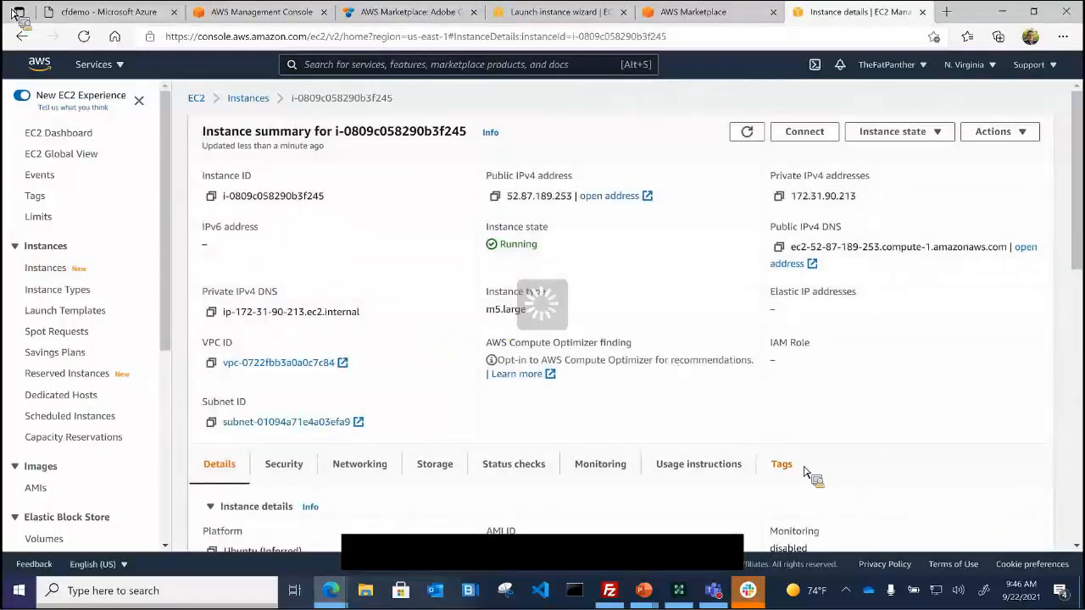
click(552, 562)
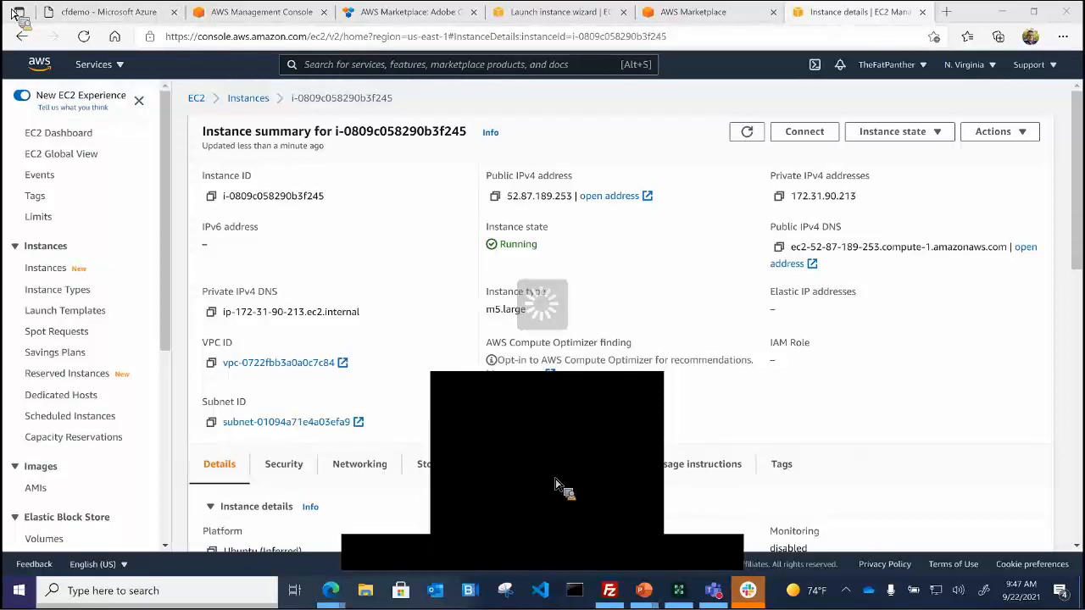
click(429, 227)
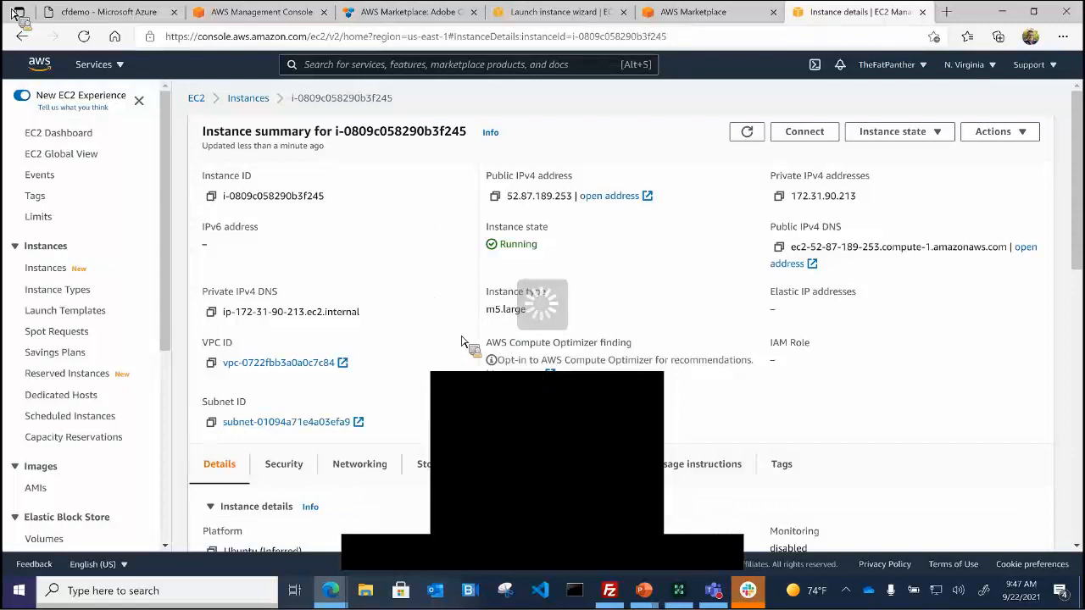
click(535, 522)
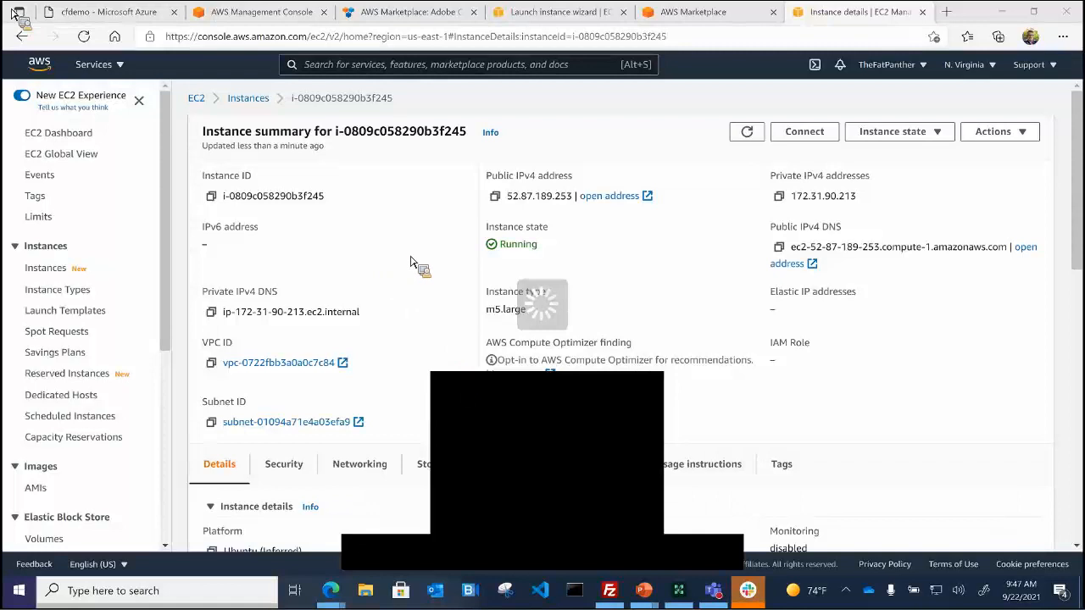
click(542, 559)
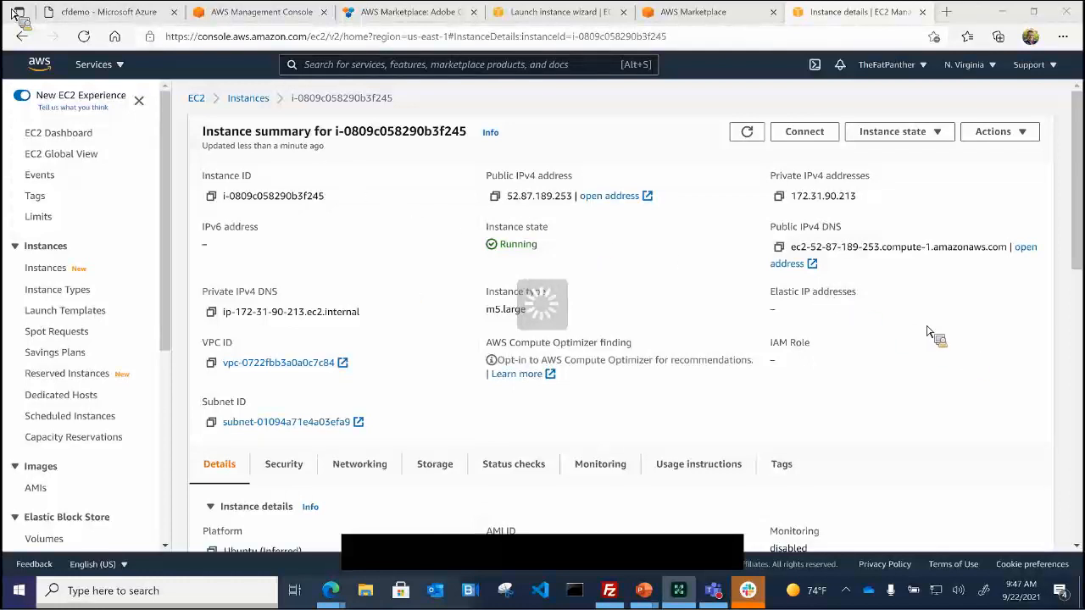
Step: Connect to the instance, accept the ColdFusion license, choose to configure it, and decline API Manager
click(814, 135)
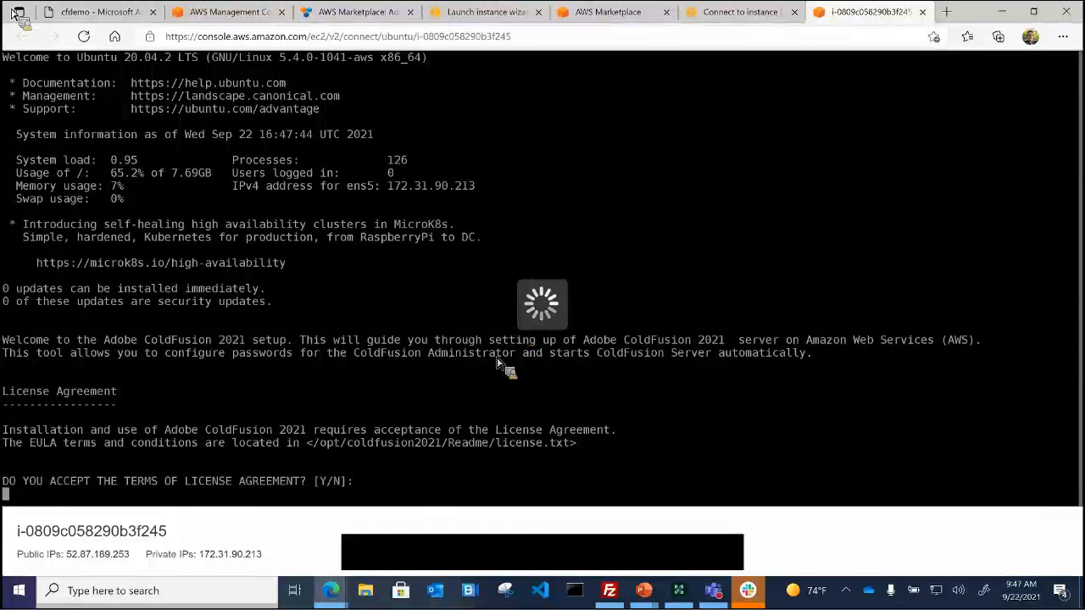
text(y)
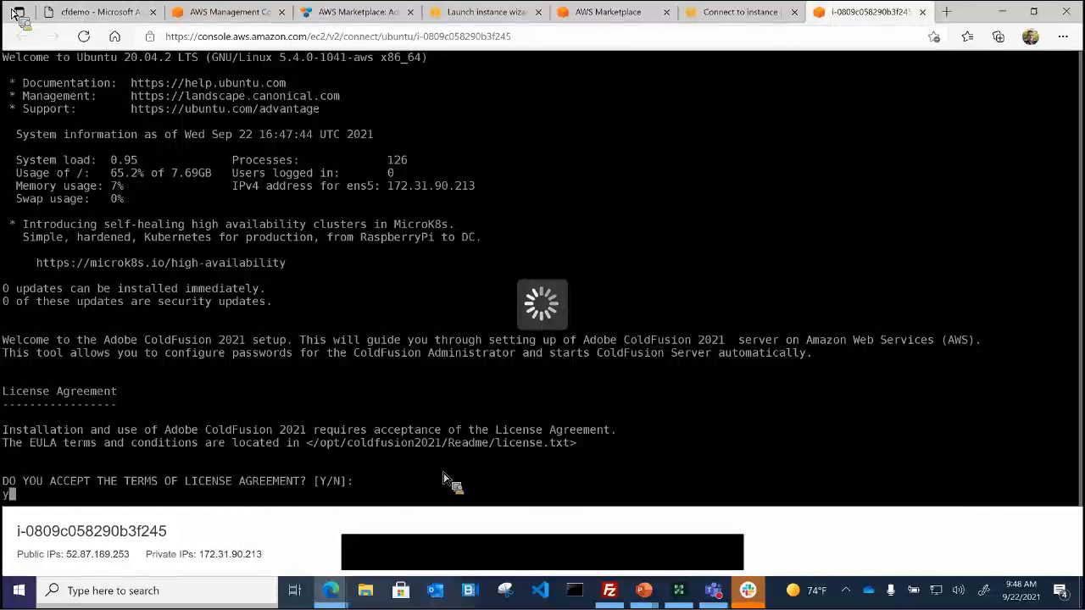
key(Return)
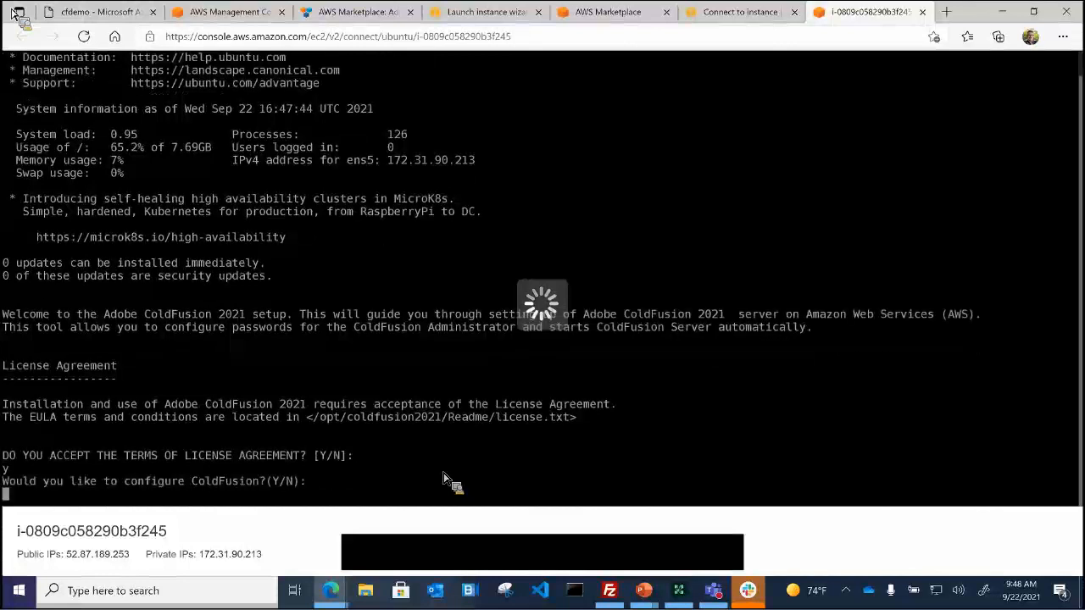
text(y)
key(Return)
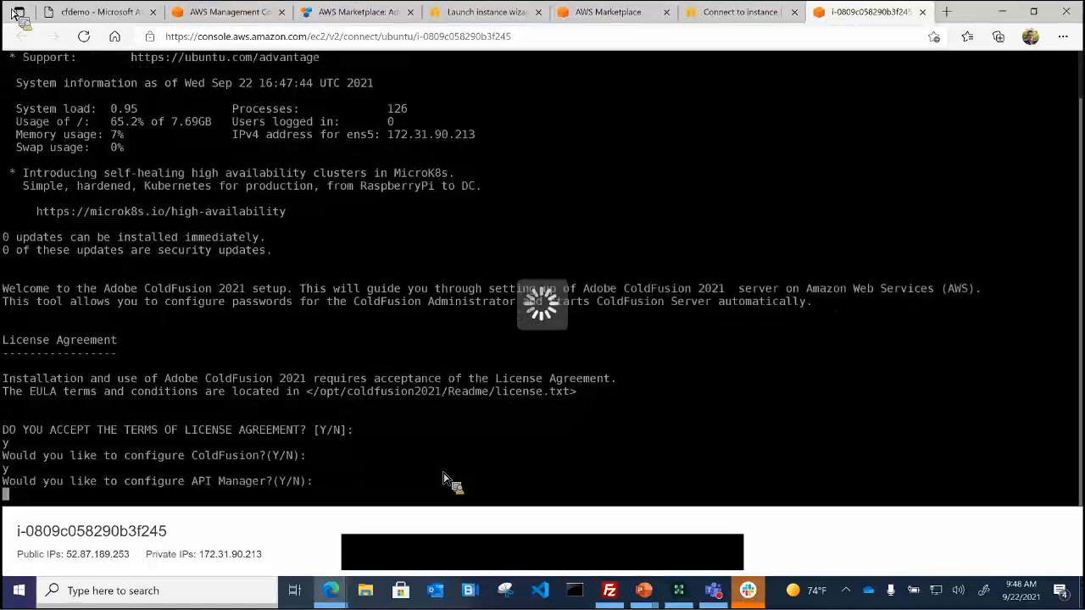
text(n)
key(Return)
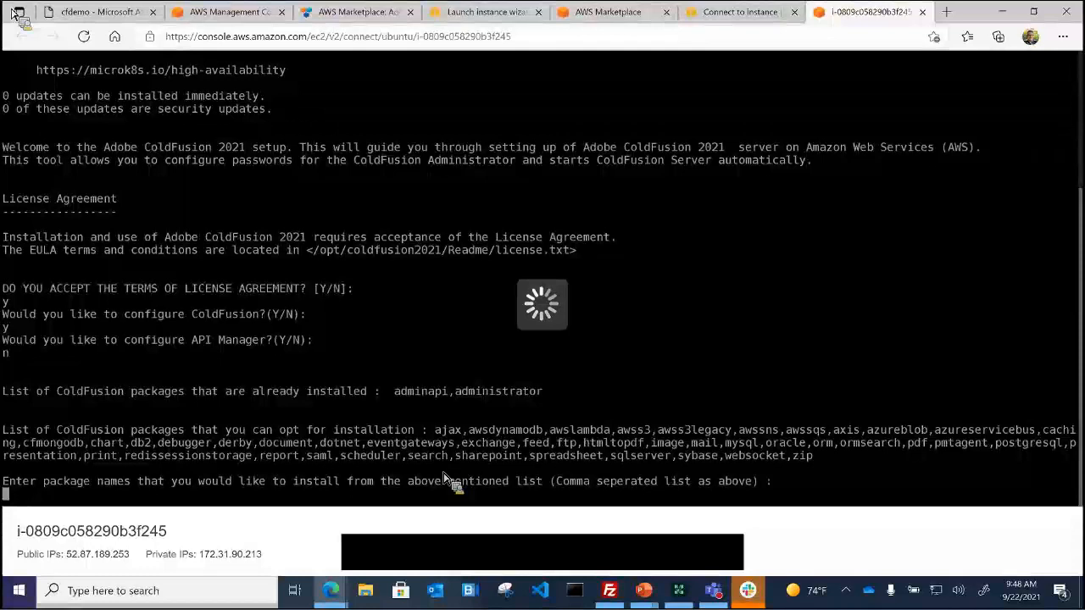
Step: Install the pdf package and set the administrator username to admin with a password
key(Return)
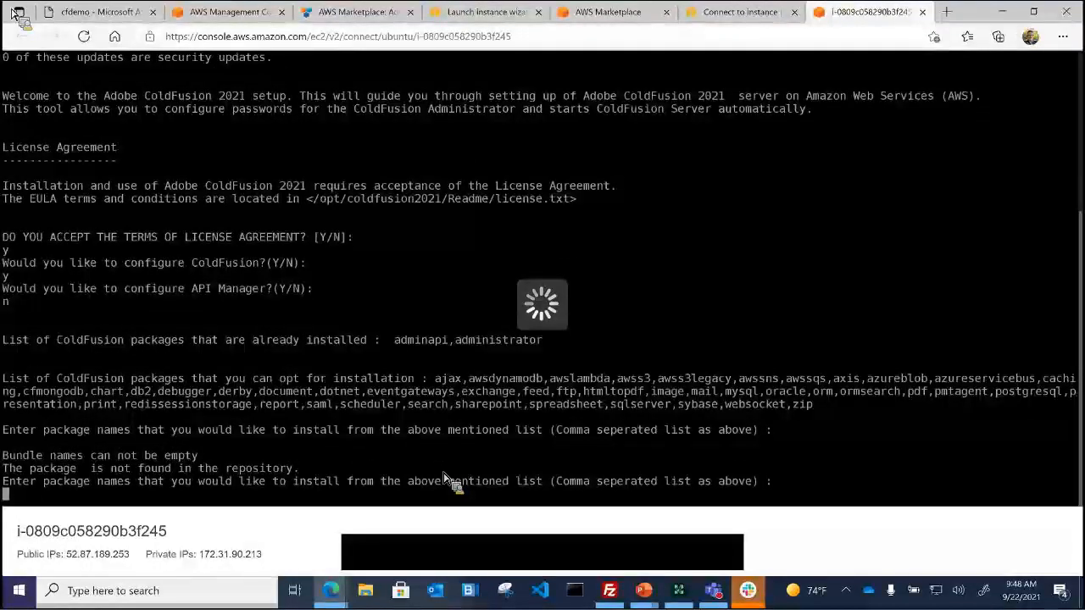
text(pdf)
key(Return)
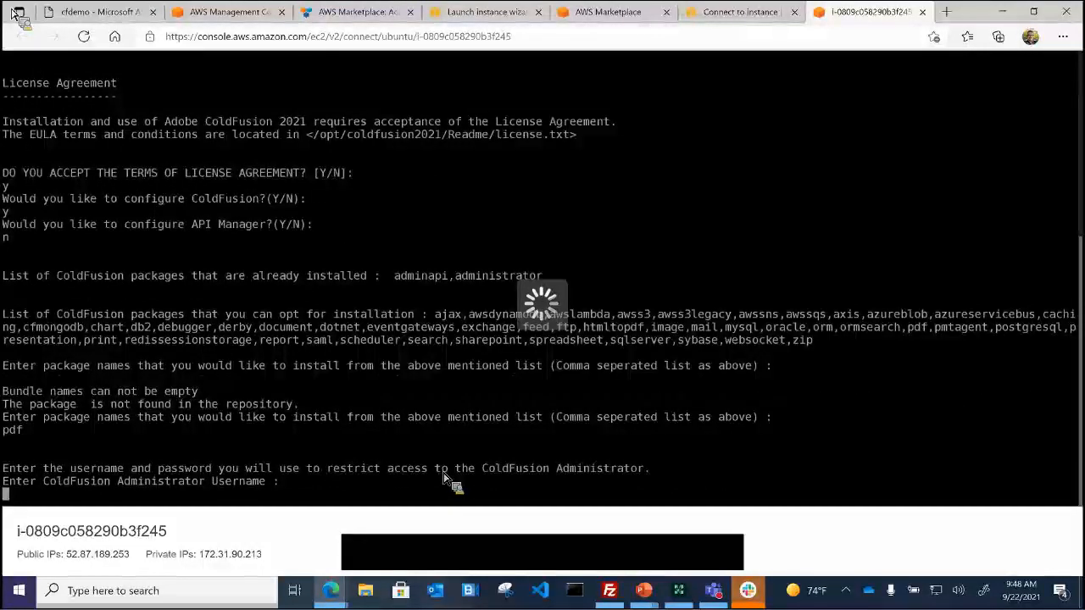
text(admin)
key(Return)
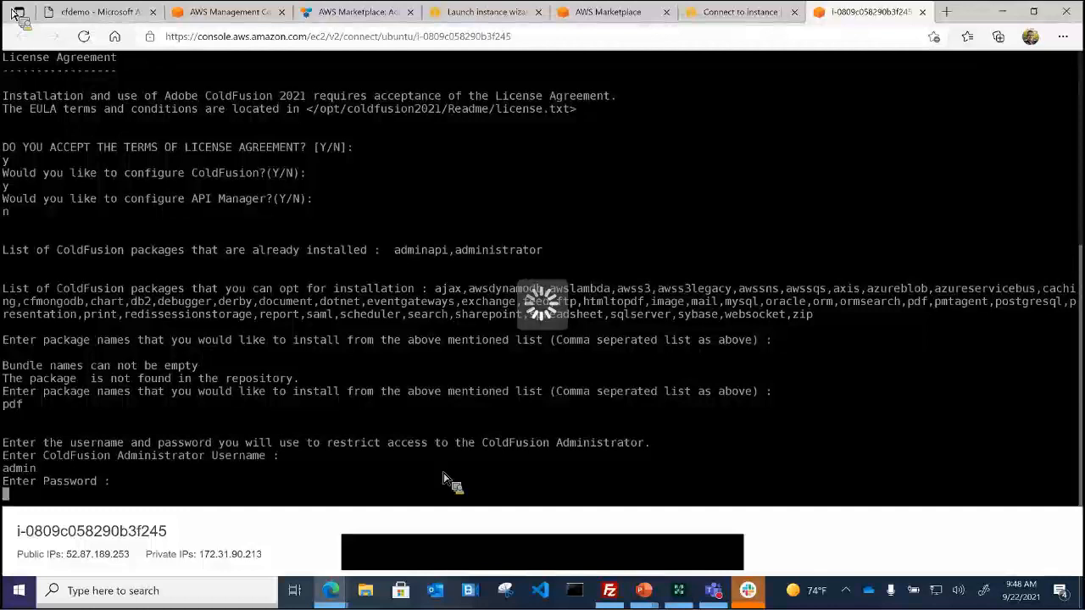
key(Return)
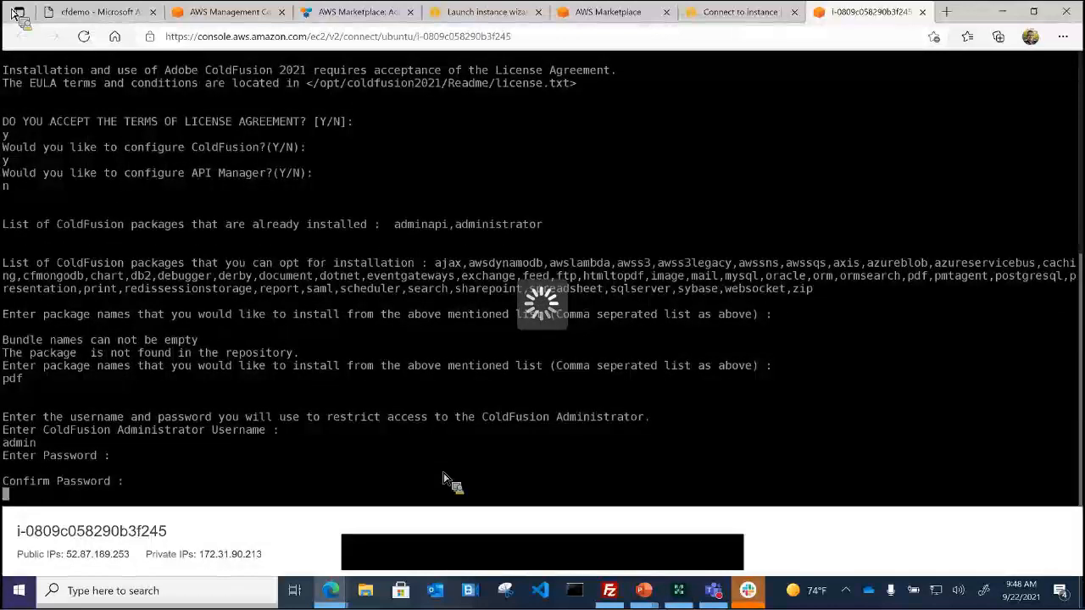
key(Return)
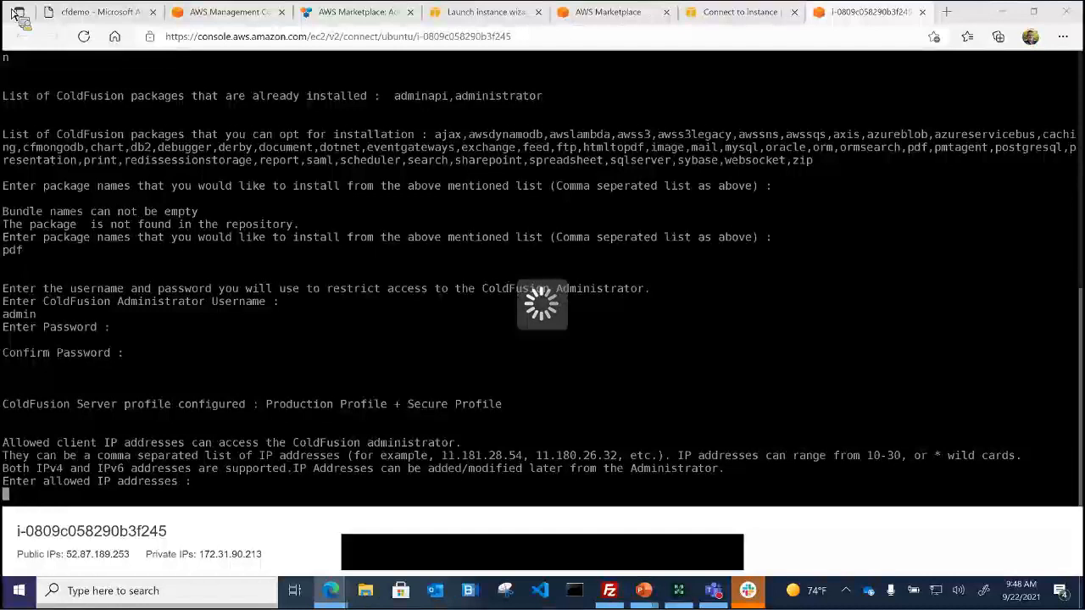
Step: Enter 172.9.163.206 as the allowed client IP address to start configuration
click(181, 503)
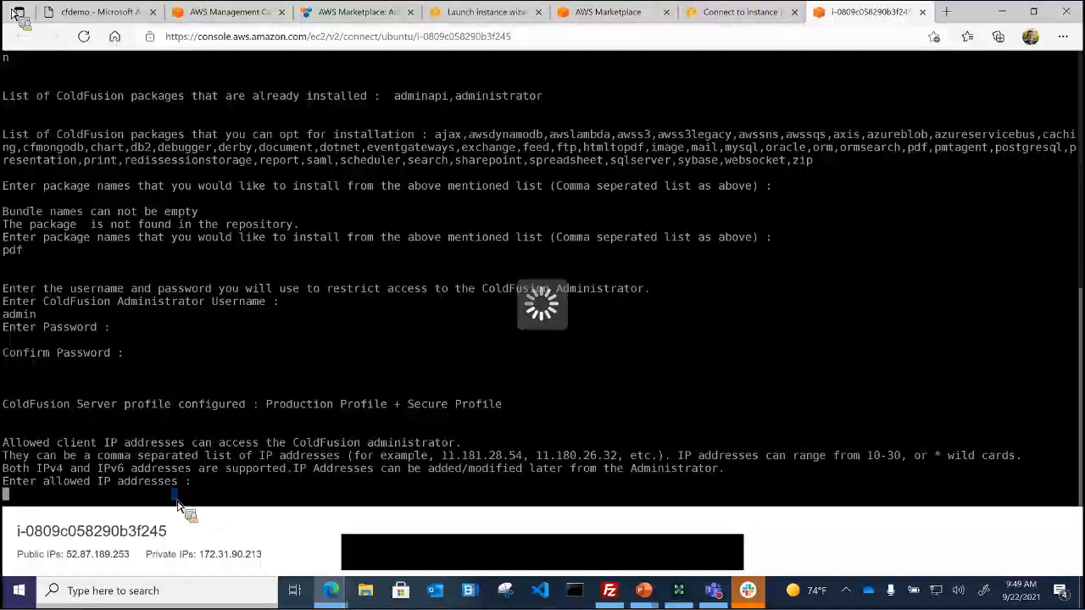
text(172.9.163.206)
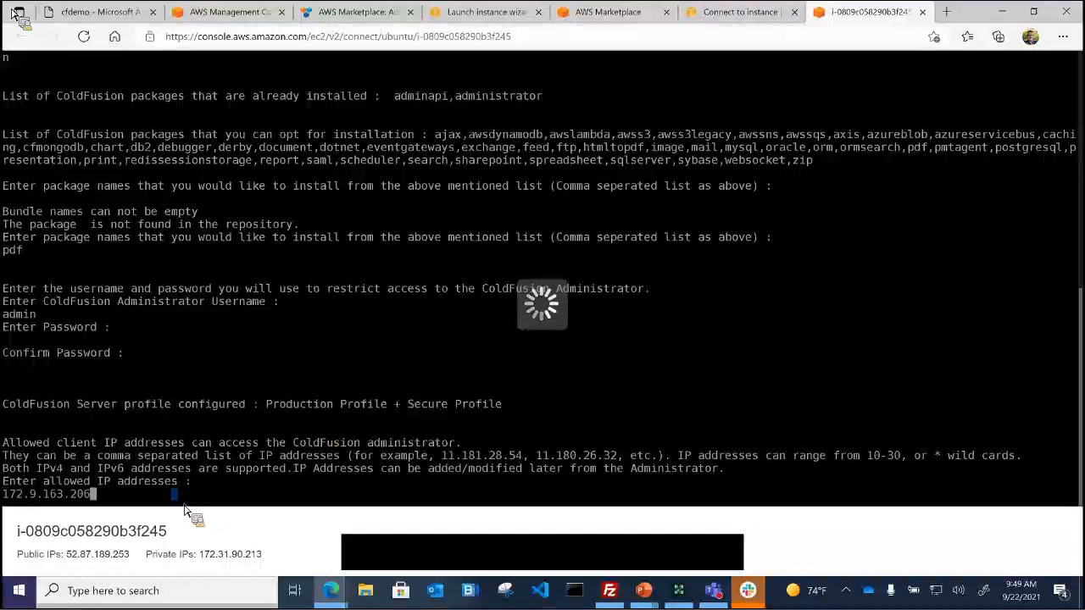
key(Return)
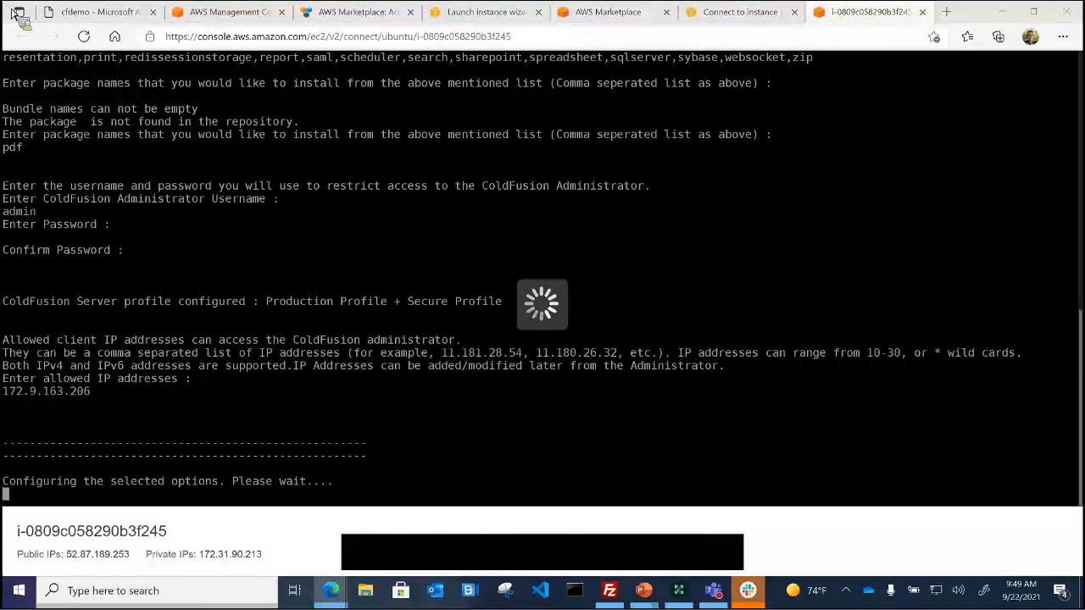
Step: Wait until ColdFusion 2021 finishes installing under /opt/coldfusion2021 with Apache and reports 'Setup is complete'
mouse_move(557, 569)
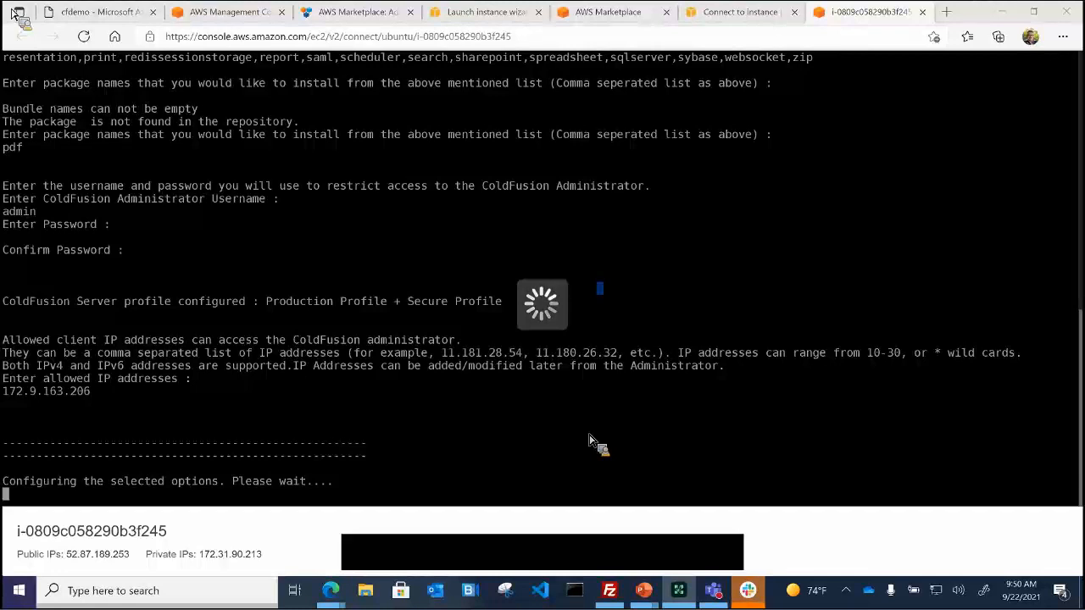
click(866, 12)
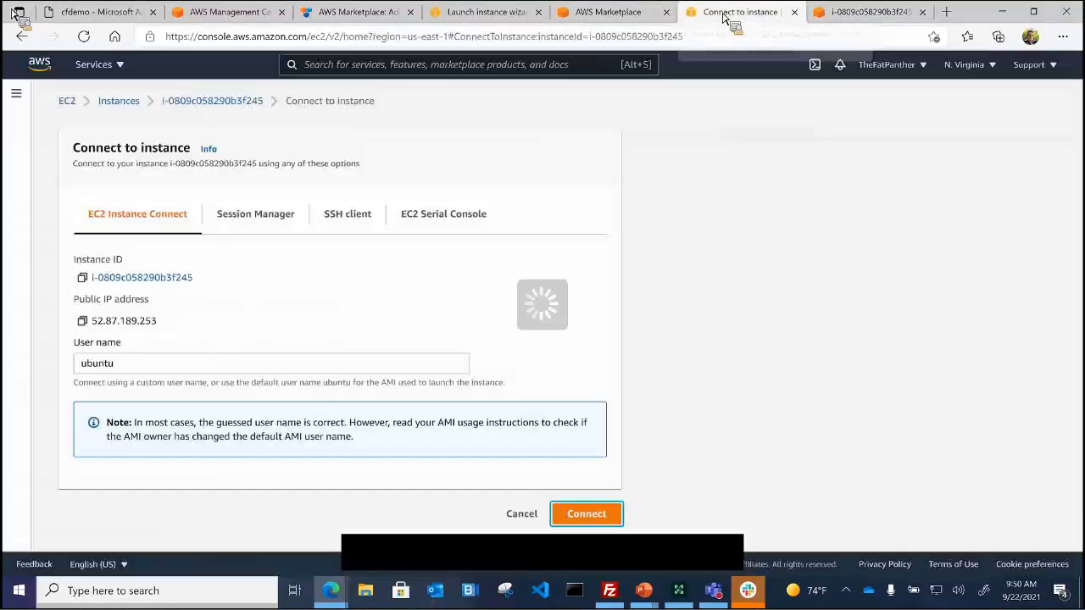
Step: Copy the instance's Public IPv4 DNS and load ColdFusion Administrator at that address on port 8500
click(726, 13)
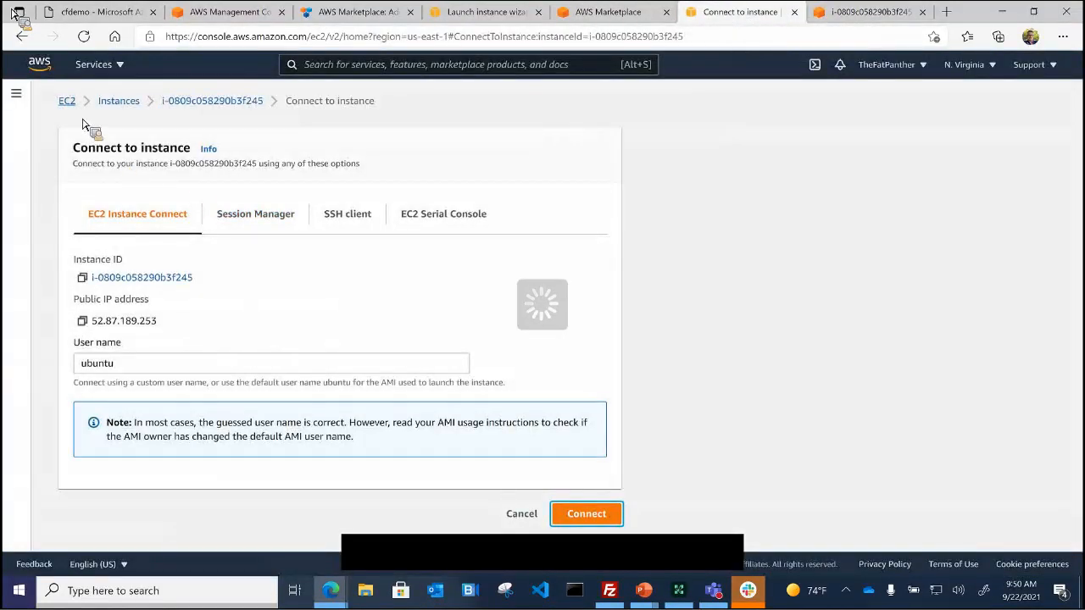
click(212, 103)
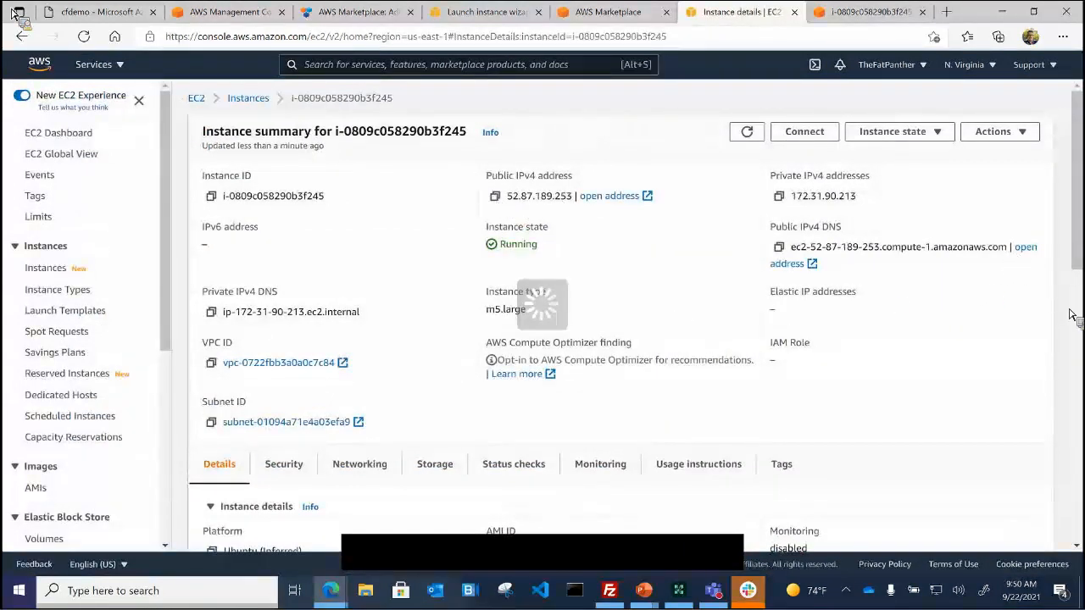
drag(1007, 248, 796, 260)
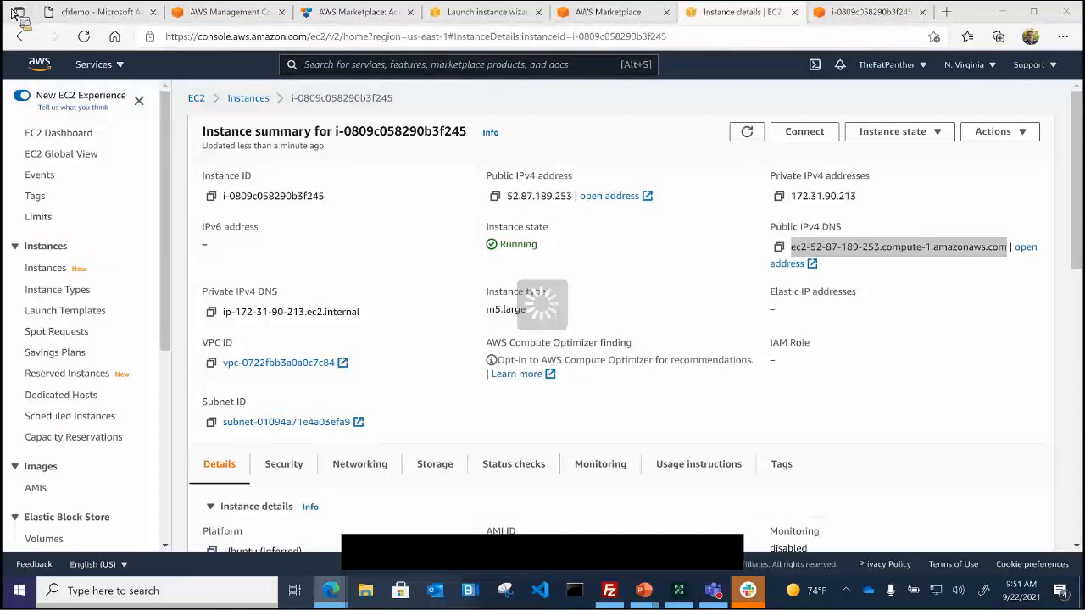
drag(714, 278, 330, 121)
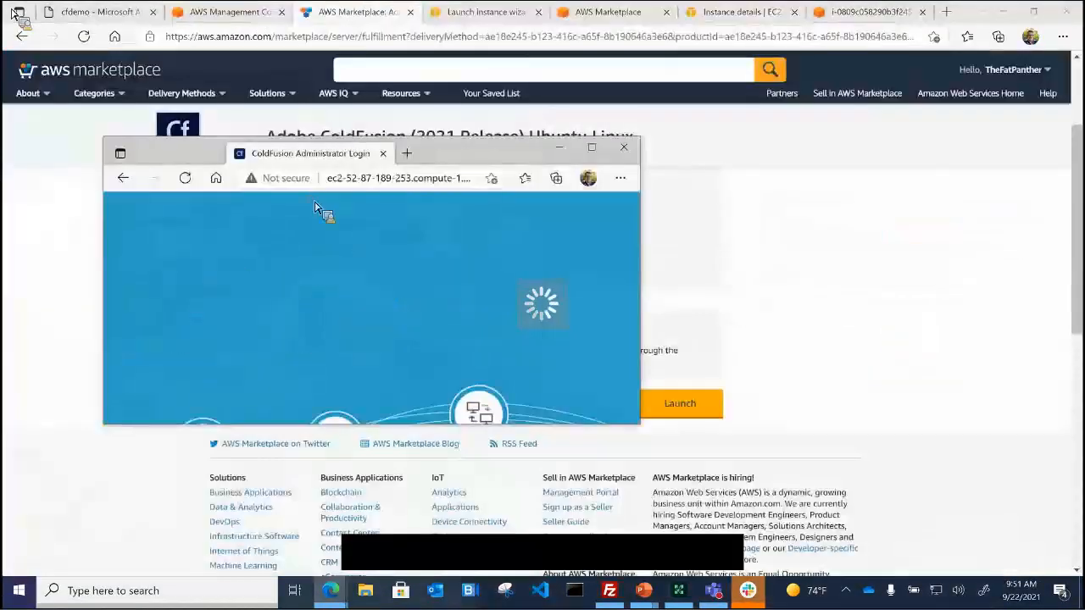
Step: Log in to ColdFusion Administrator with the admin password, dismiss the save-password offer, and switch to FileZilla
drag(314, 207, 370, 15)
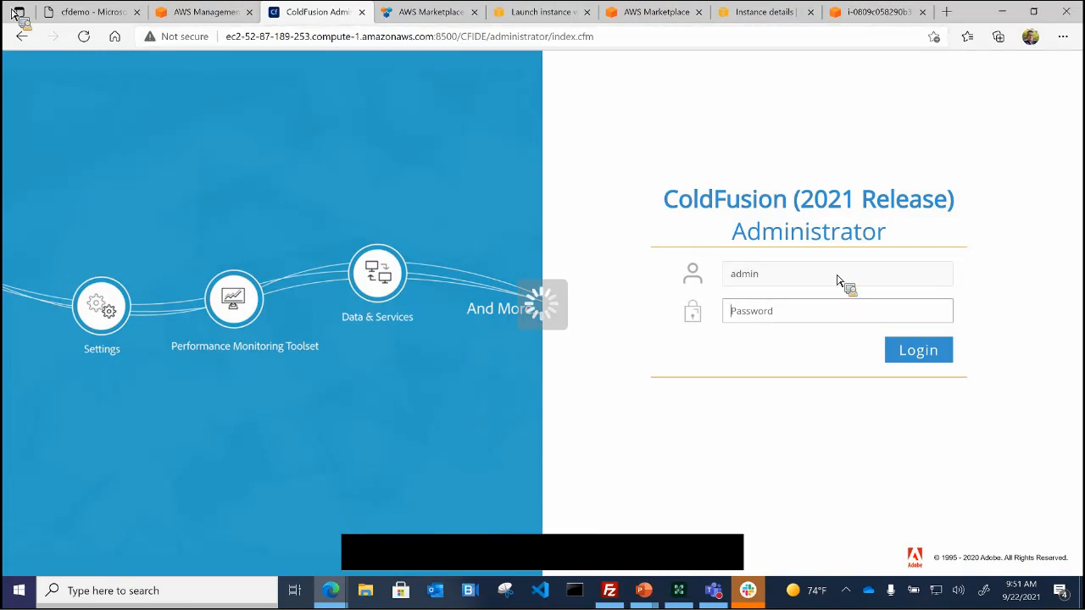
text(*************)
key(ctrl+v)
key(Return)
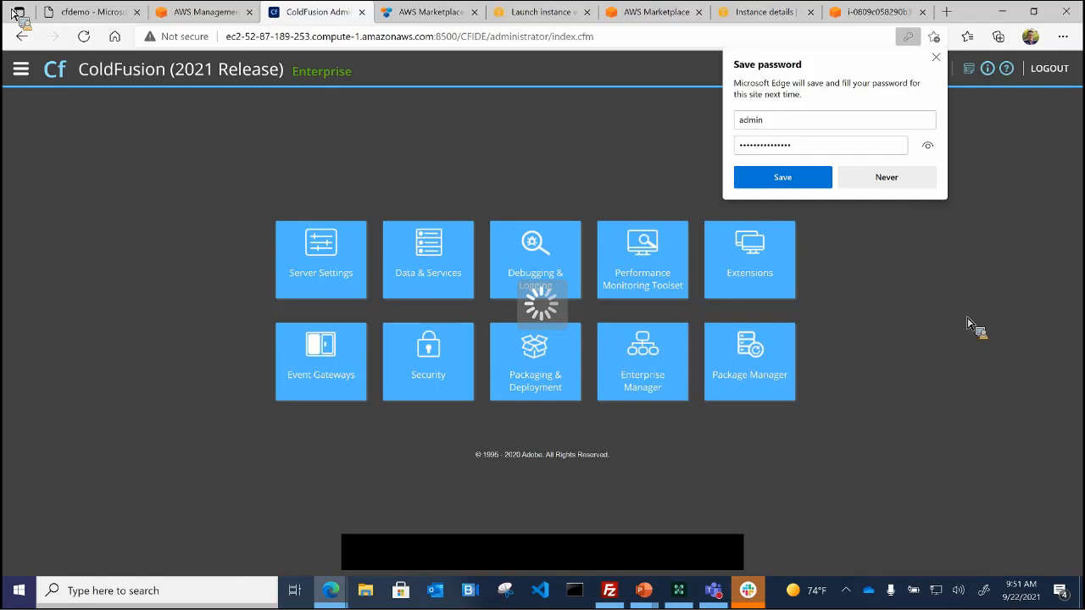
click(935, 57)
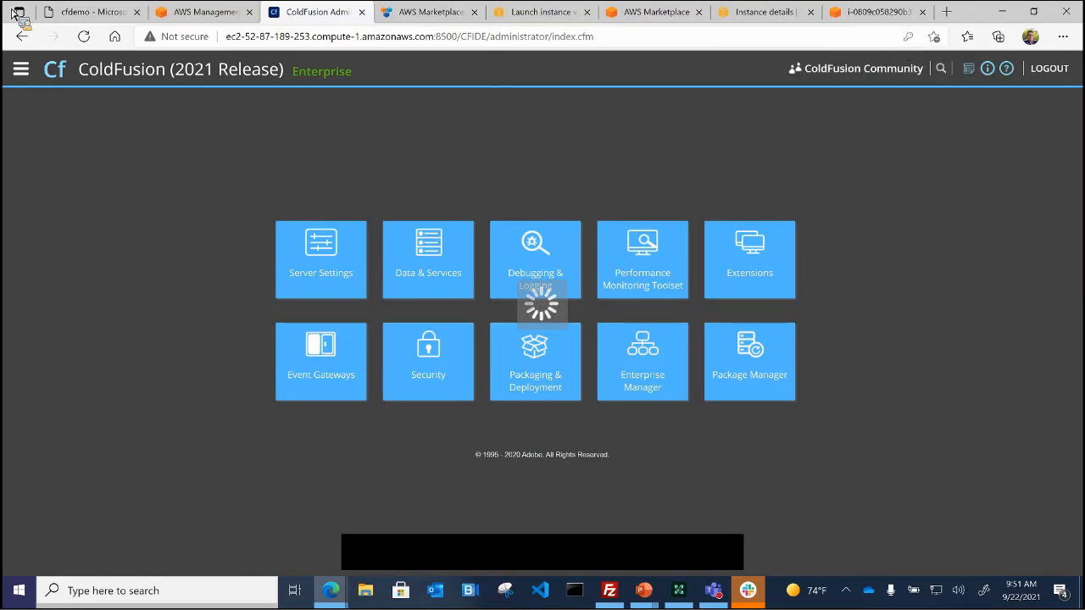
key(alt+Tab)
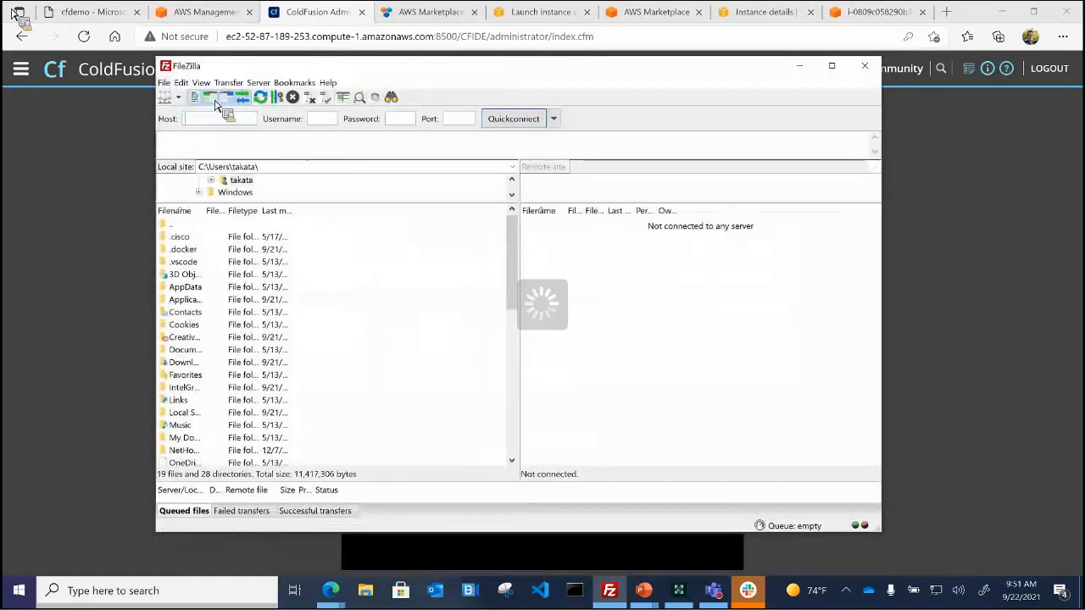
Step: Add a new Site Manager entry using SFTP - SSH File Transfer Protocol with Key file logon
click(164, 102)
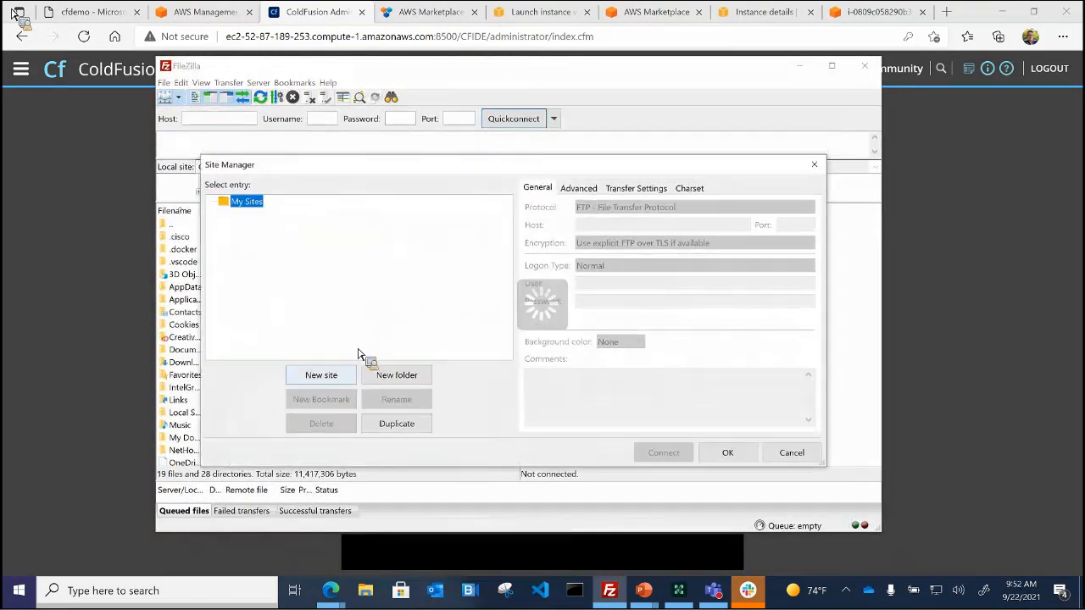
click(322, 374)
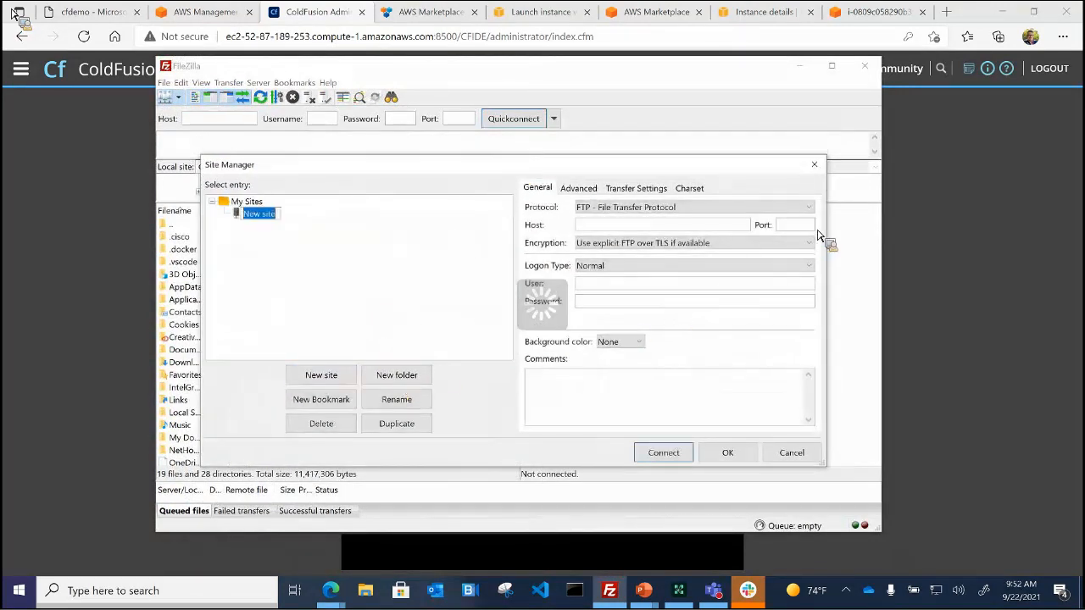
click(812, 213)
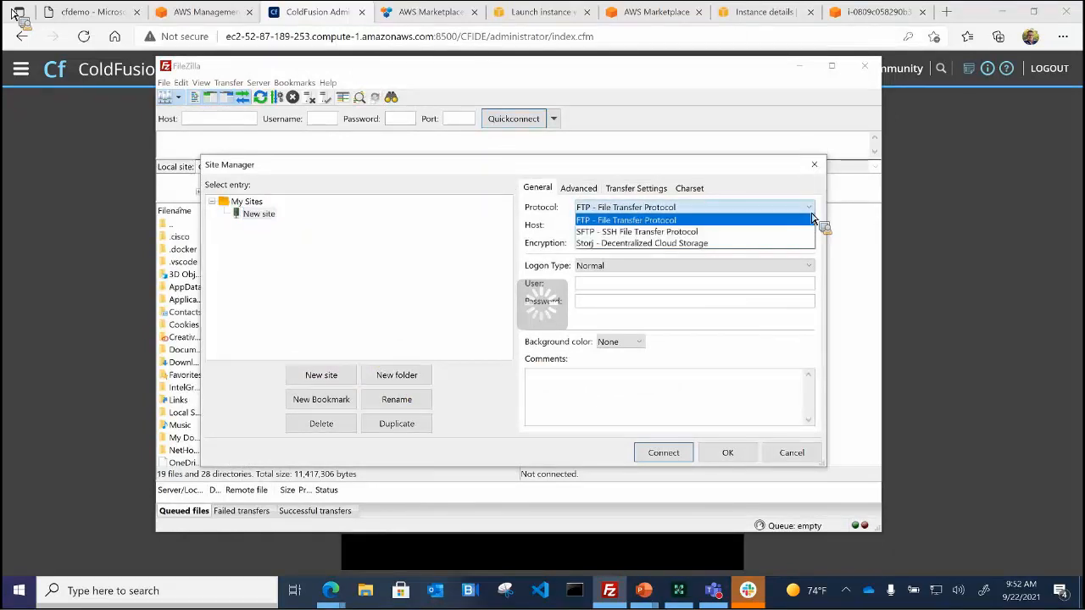
click(682, 233)
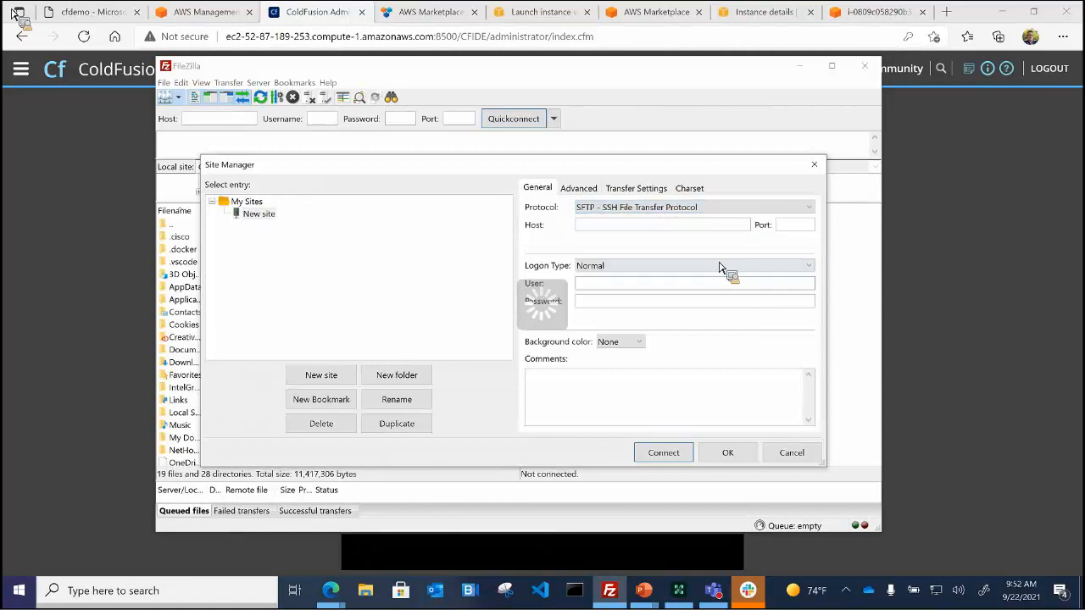
click(636, 266)
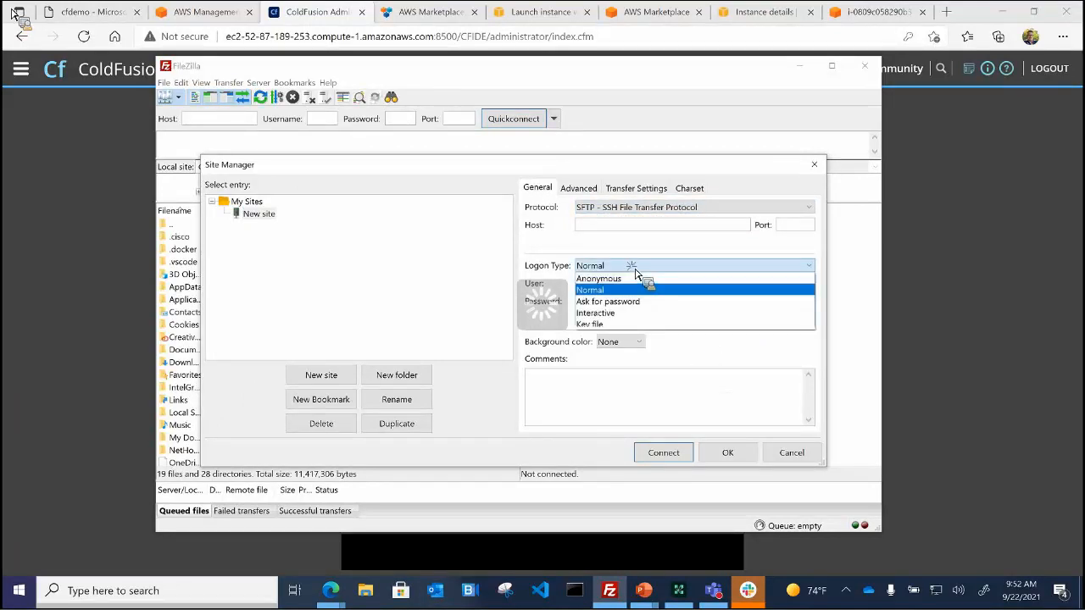
click(634, 326)
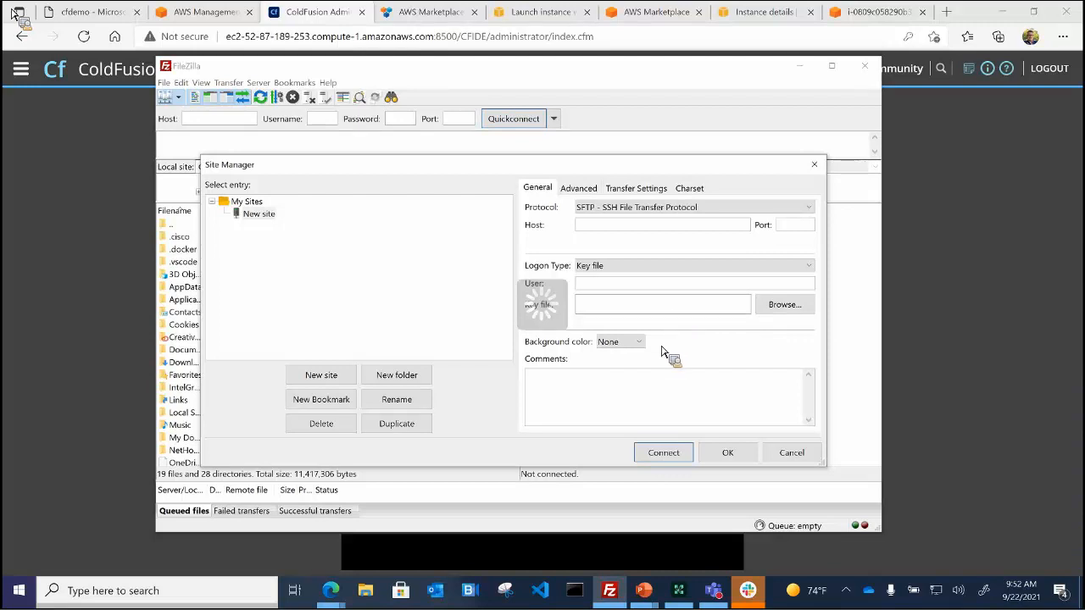
click(677, 590)
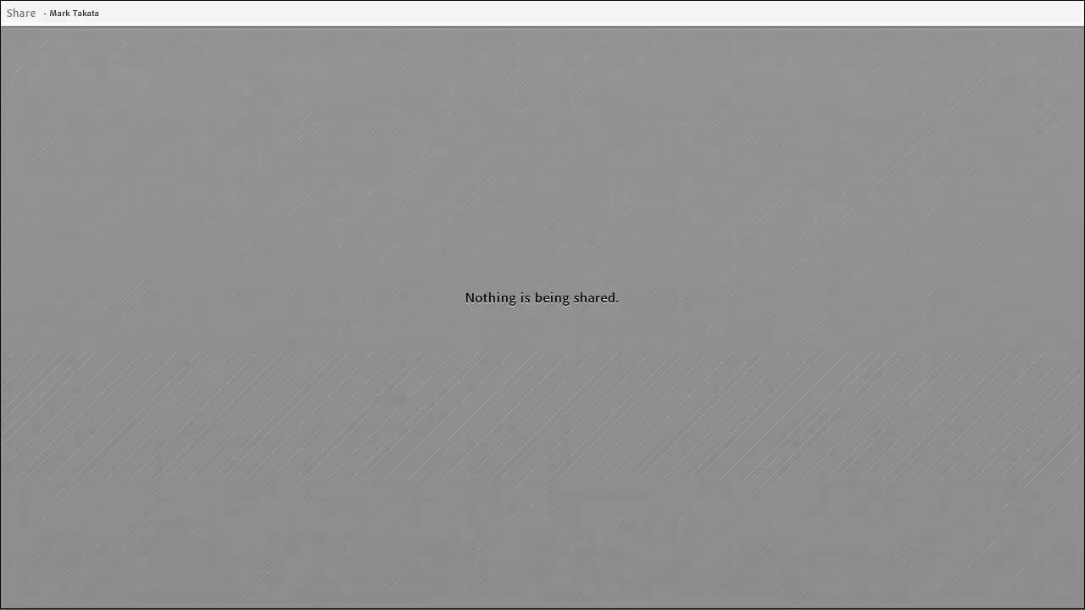